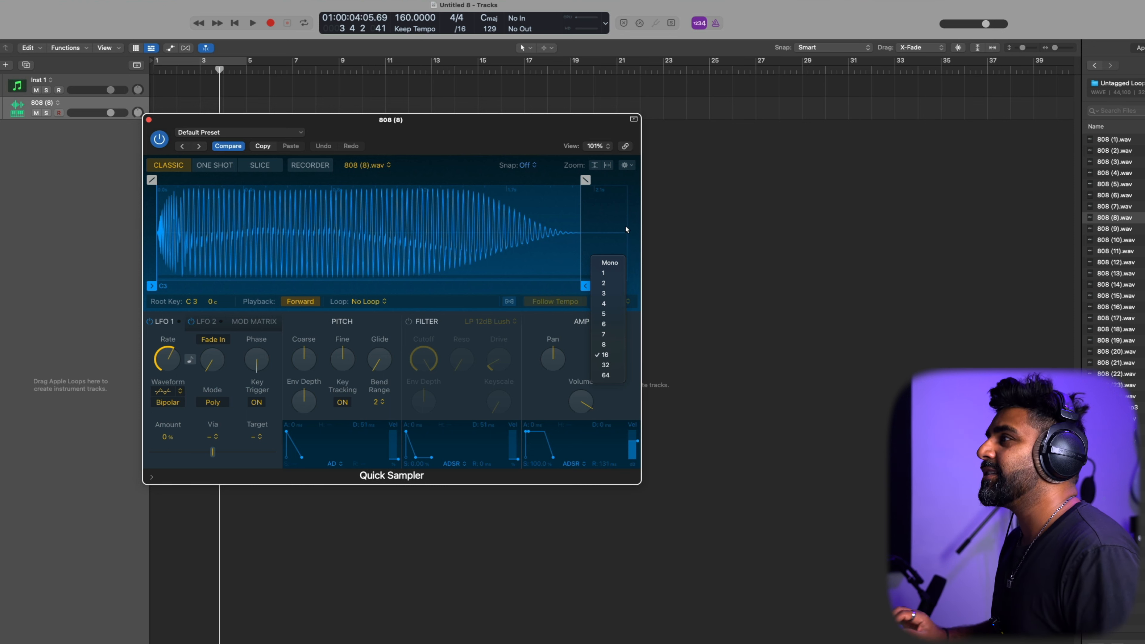
Make the 808 sampler monophonic, raise its glide, and set the pitch bend range to 12.
click(612, 266)
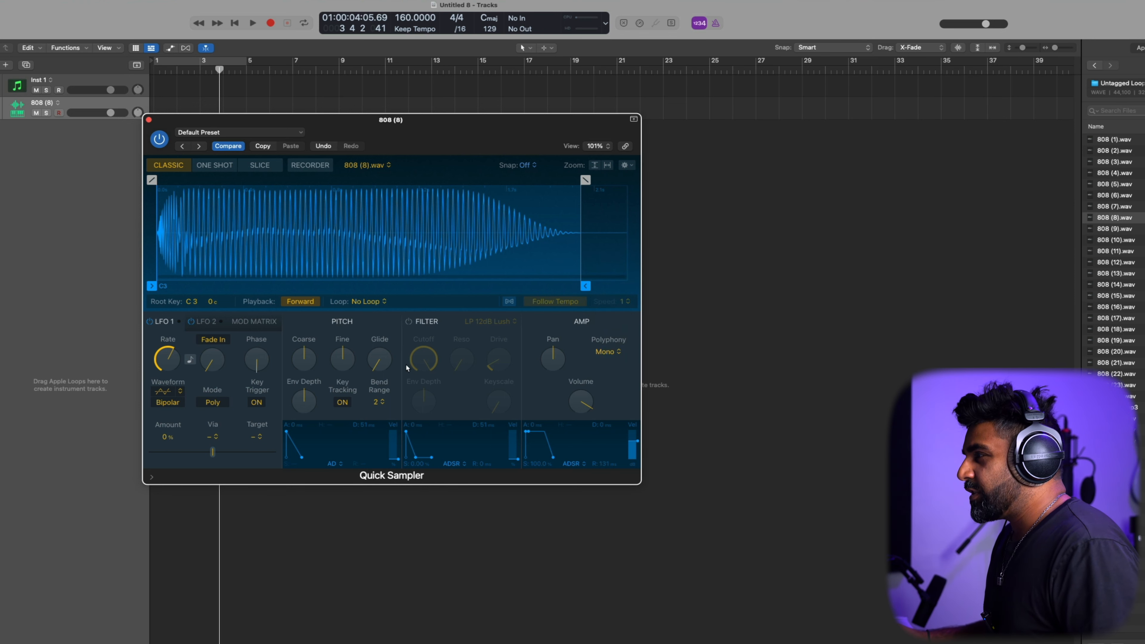
click(376, 403)
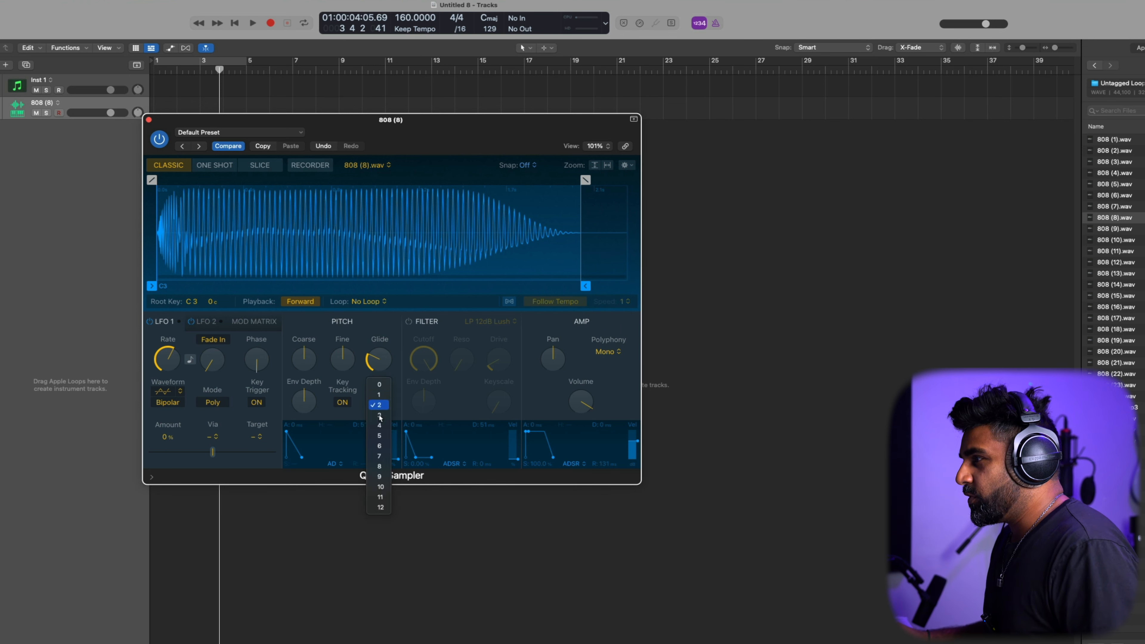
click(384, 507)
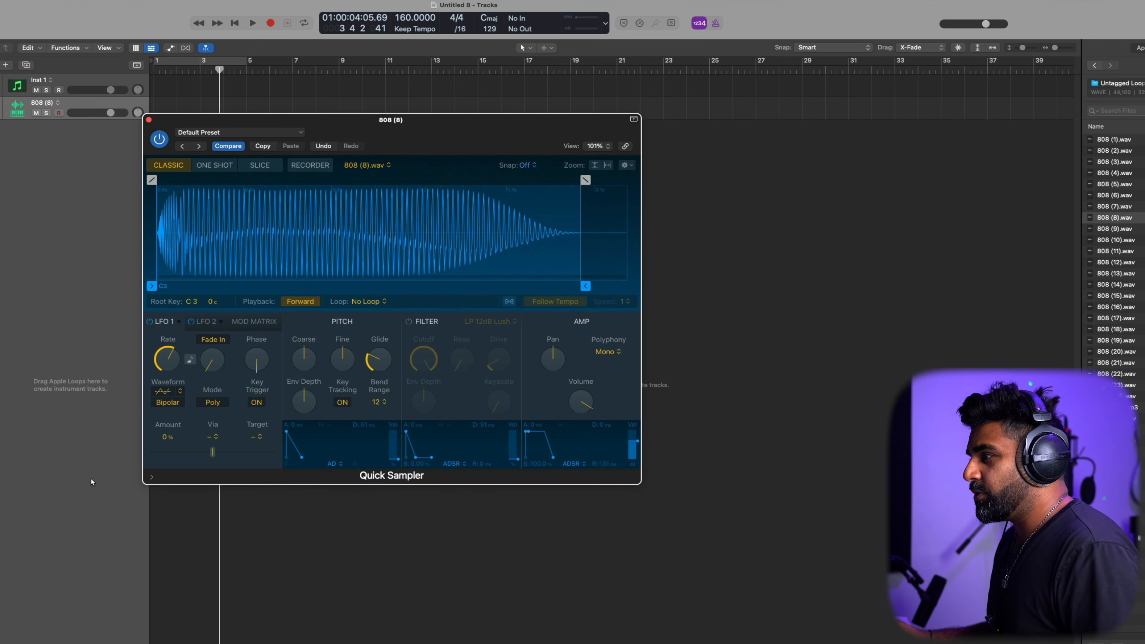
Insert an Adaptive Limiter on the Stereo Out, then close the limiter and Quick Sampler windows.
click(55, 484)
key(super+shift+space)
text(a)
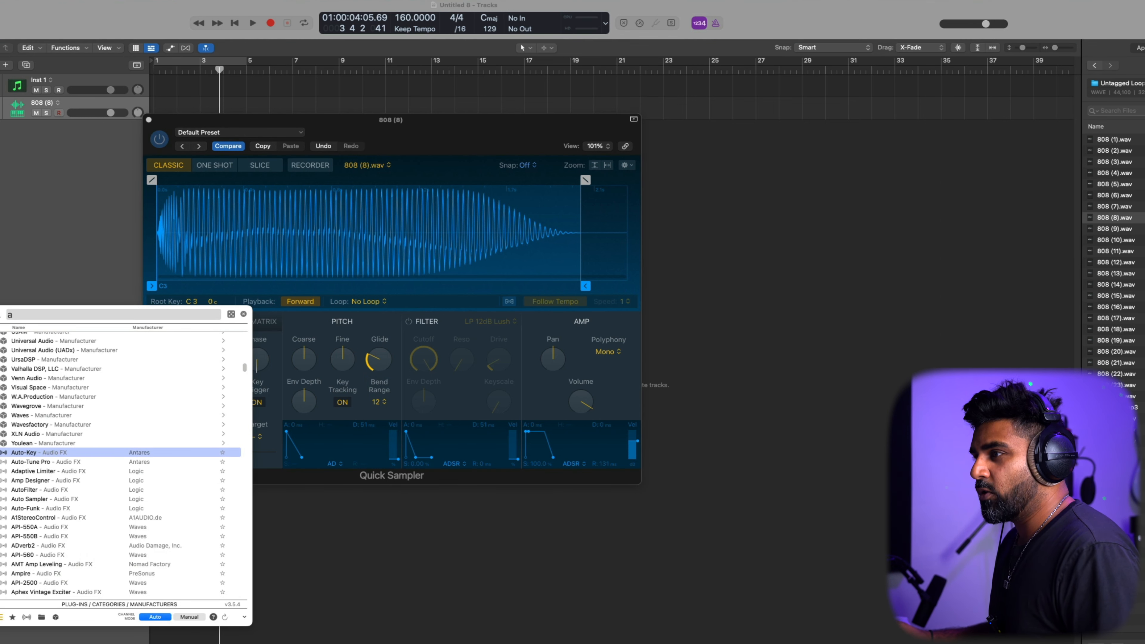
text(uto-tune)
key(Escape)
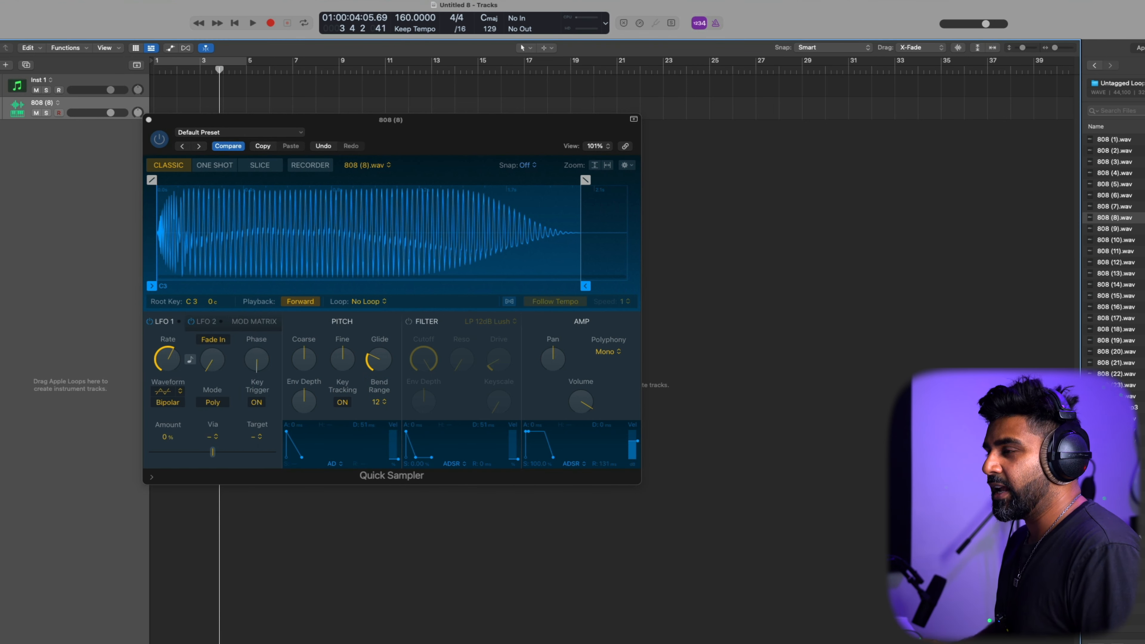
key(super+shift+space)
text(adaptive)
key(Return)
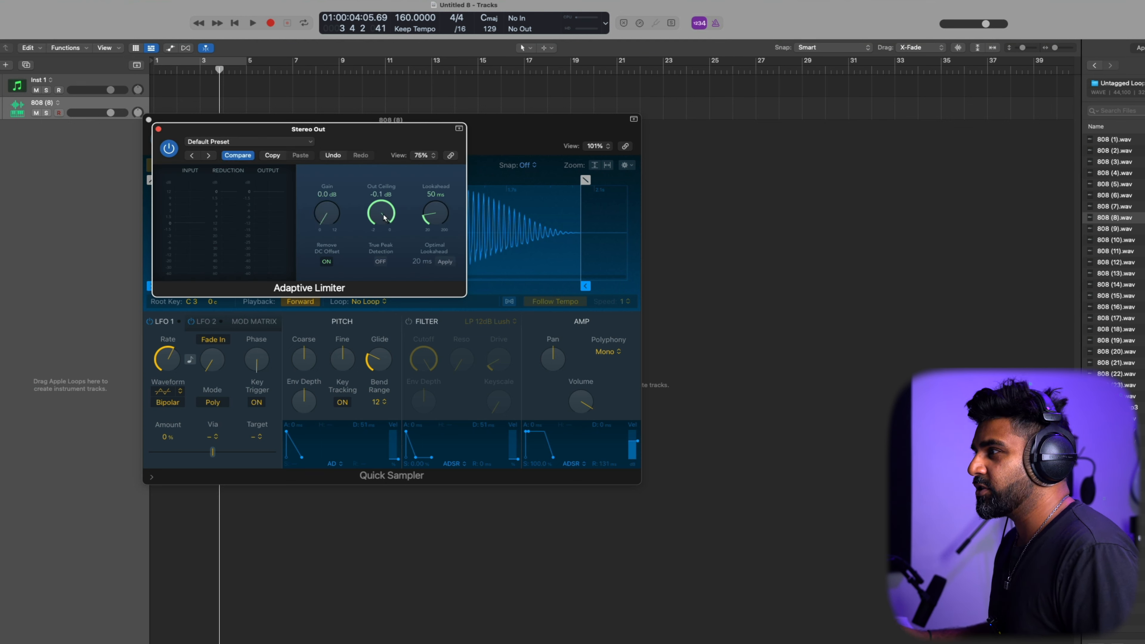
click(158, 129)
click(148, 119)
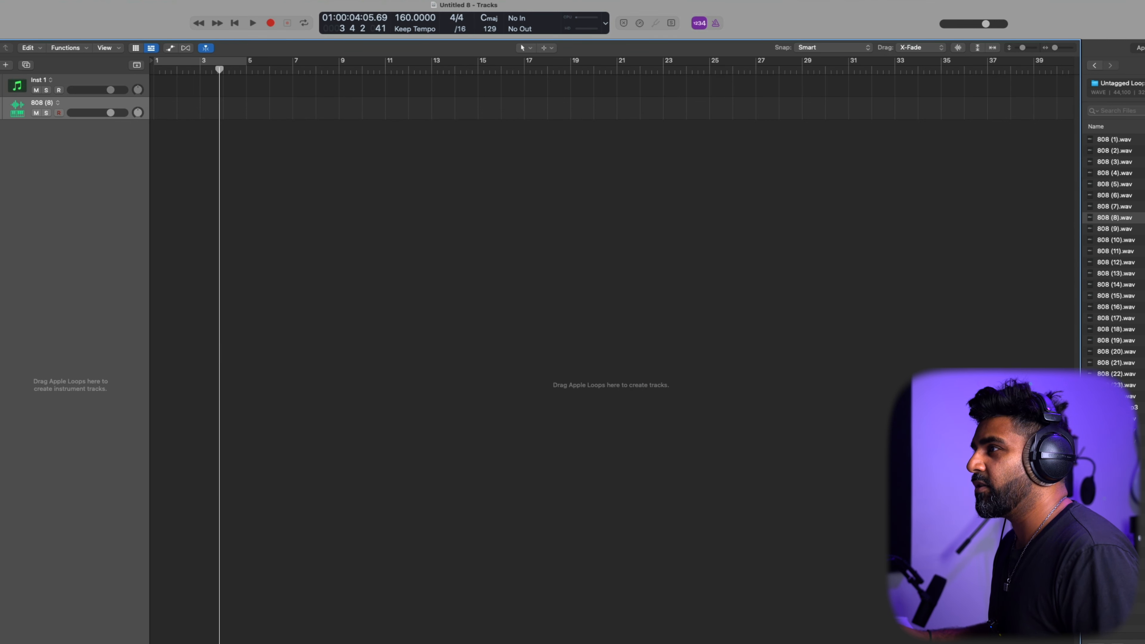
Open the HIHAT sample folder in the file browser.
click(1143, 82)
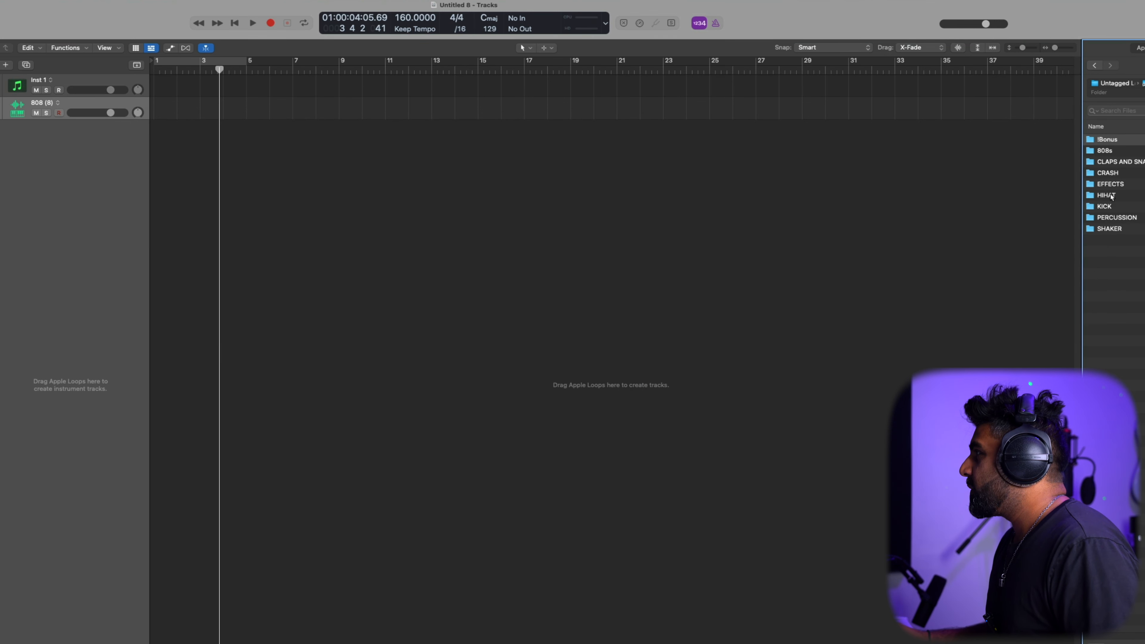
click(54, 139)
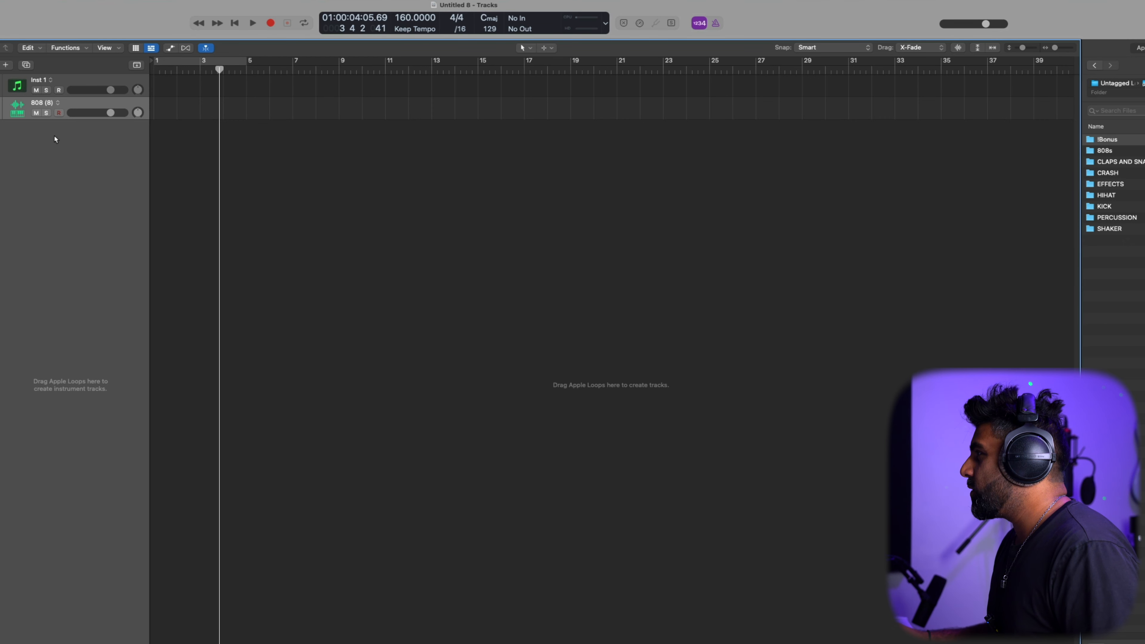
click(1110, 197)
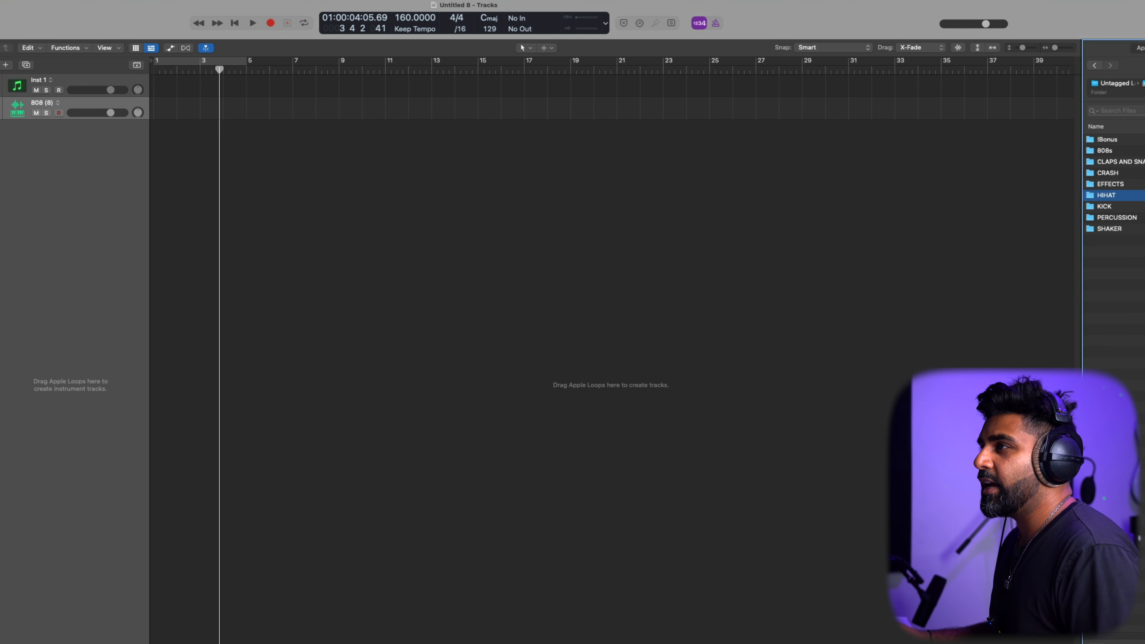
double_click(1110, 197)
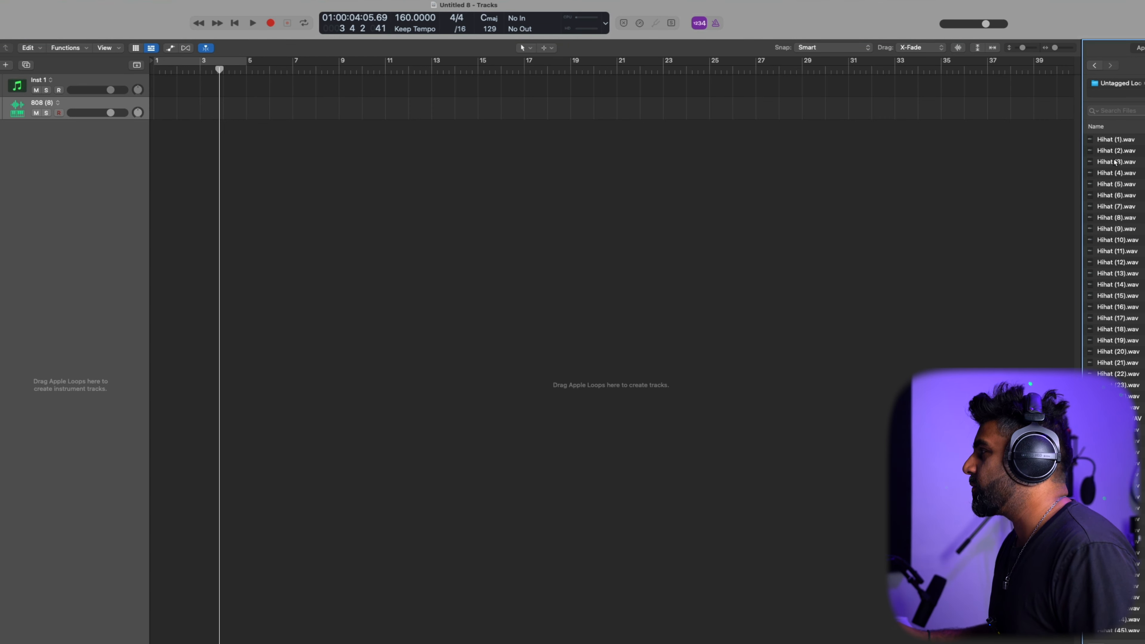
Audition the first hi-hat samples and create a new Drum Machine Designer track from Hihat (3).wav.
click(1115, 141)
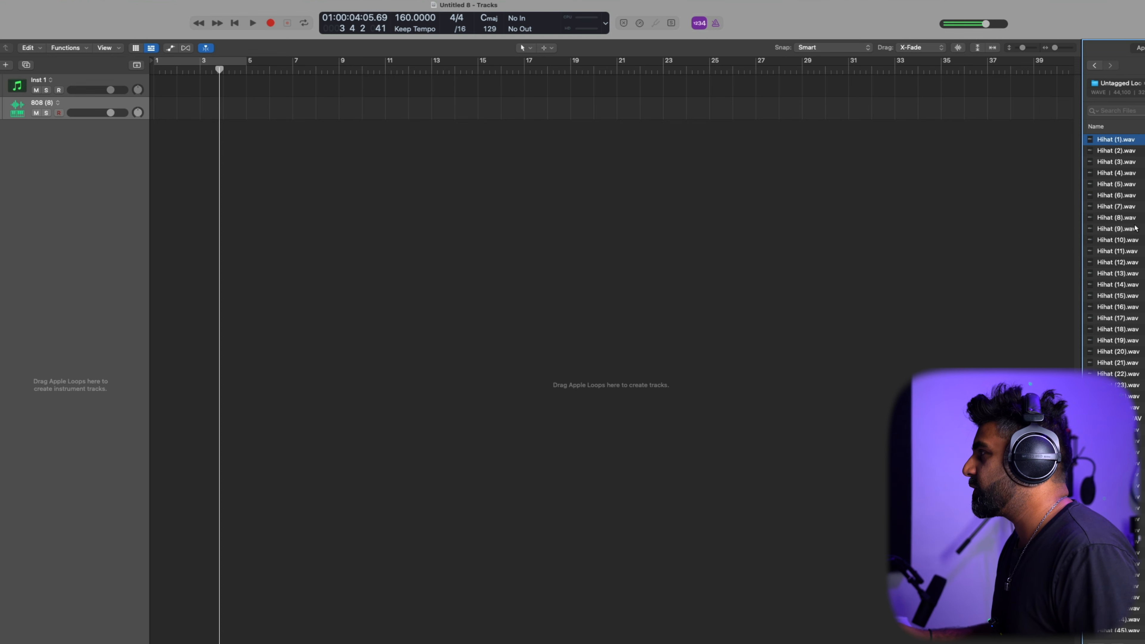
key(Down)
key(Down)
key(Down)
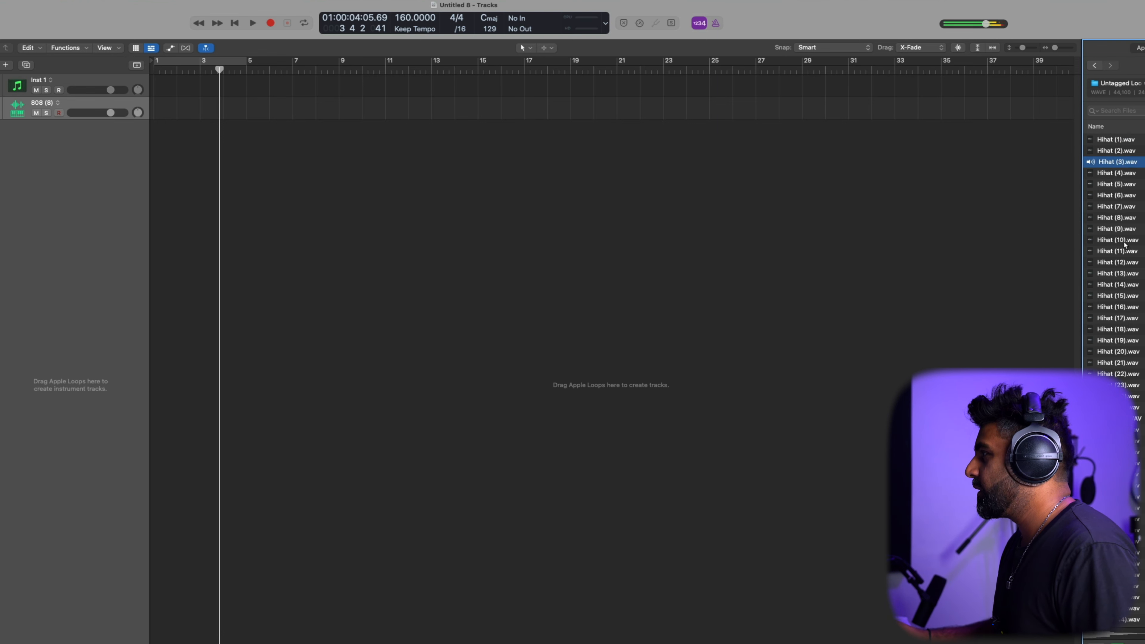
drag(1113, 162, 74, 161)
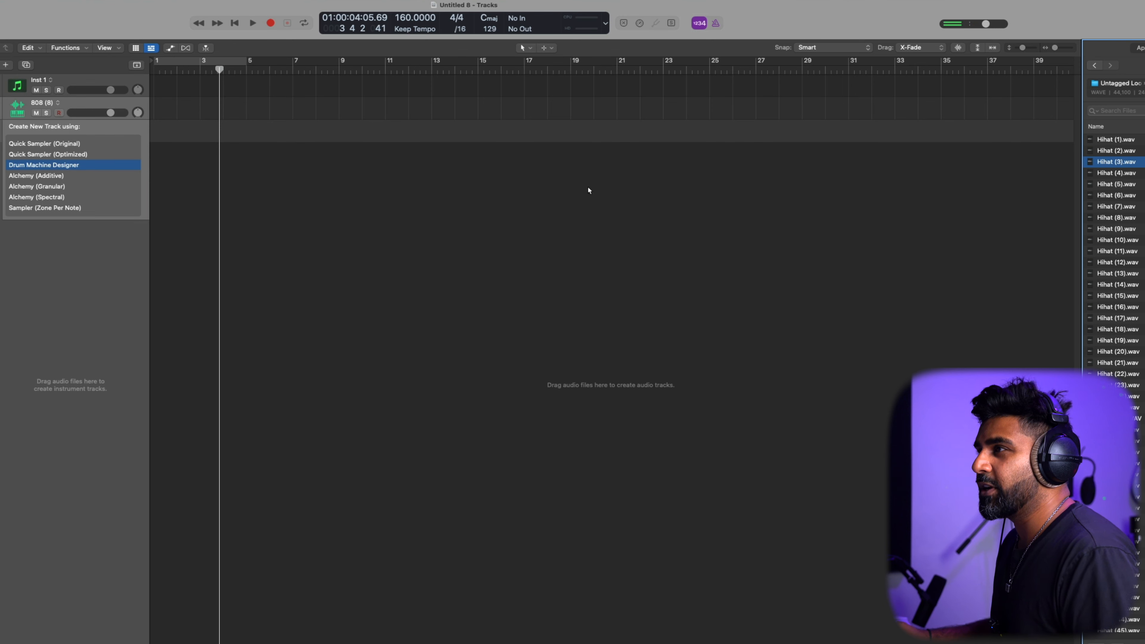
click(72, 164)
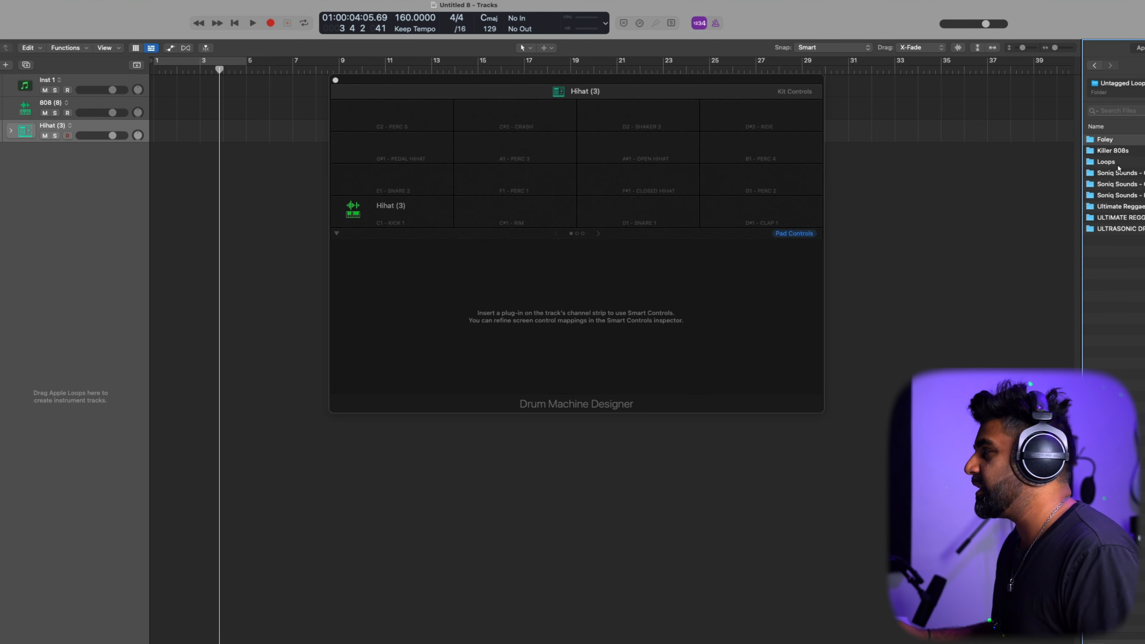
Open the KICK folder inside the ULTRASONIC sample pack.
double_click(1118, 228)
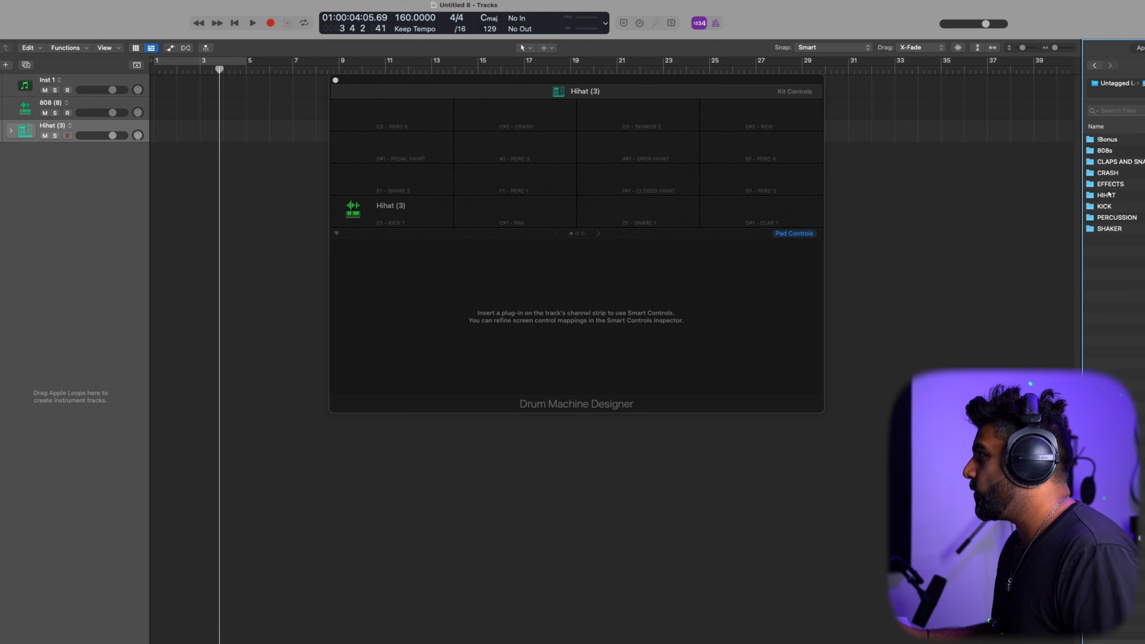
click(1103, 208)
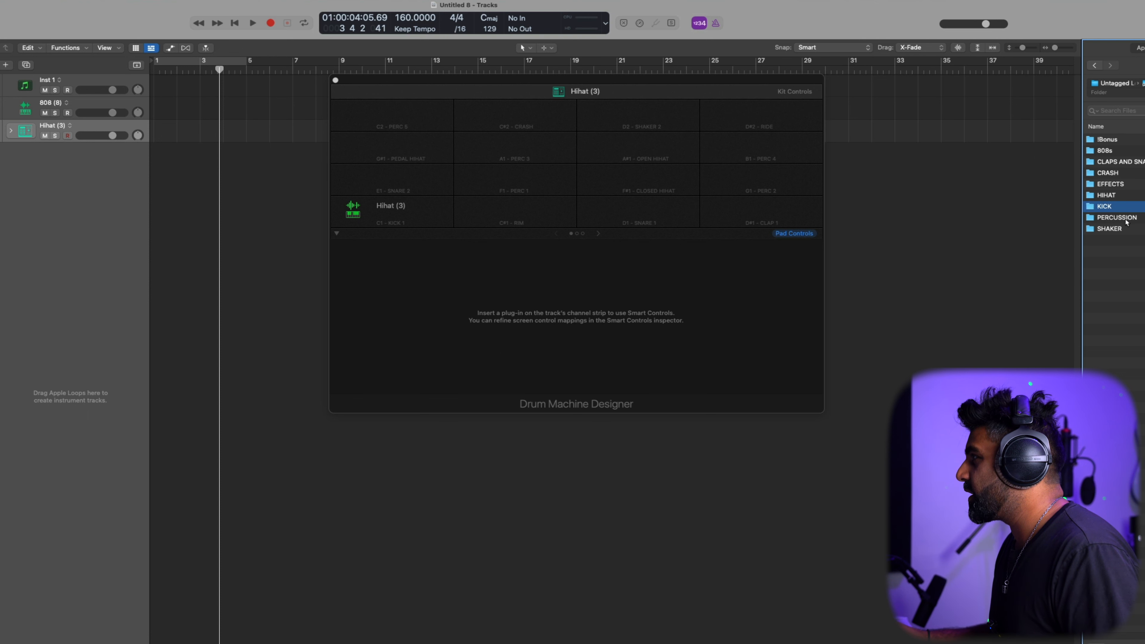
double_click(1118, 211)
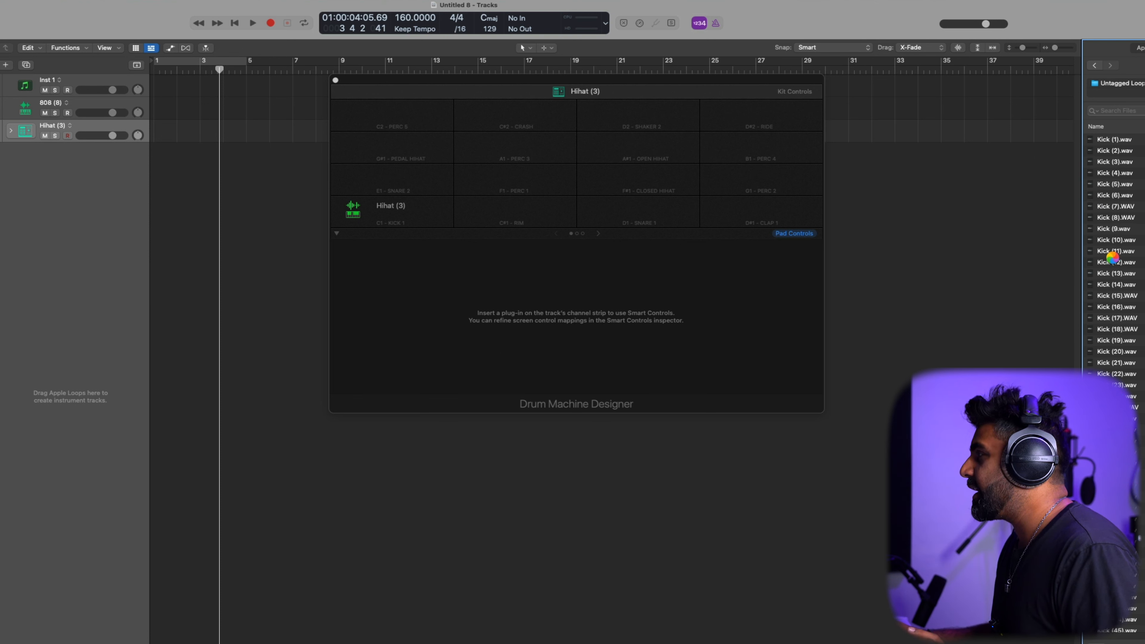
Audition kick samples from different parts of the KICK folder.
scroll(1116, 259, down, 20)
click(1119, 357)
key(Up)
key(Up)
key(Up)
key(Up)
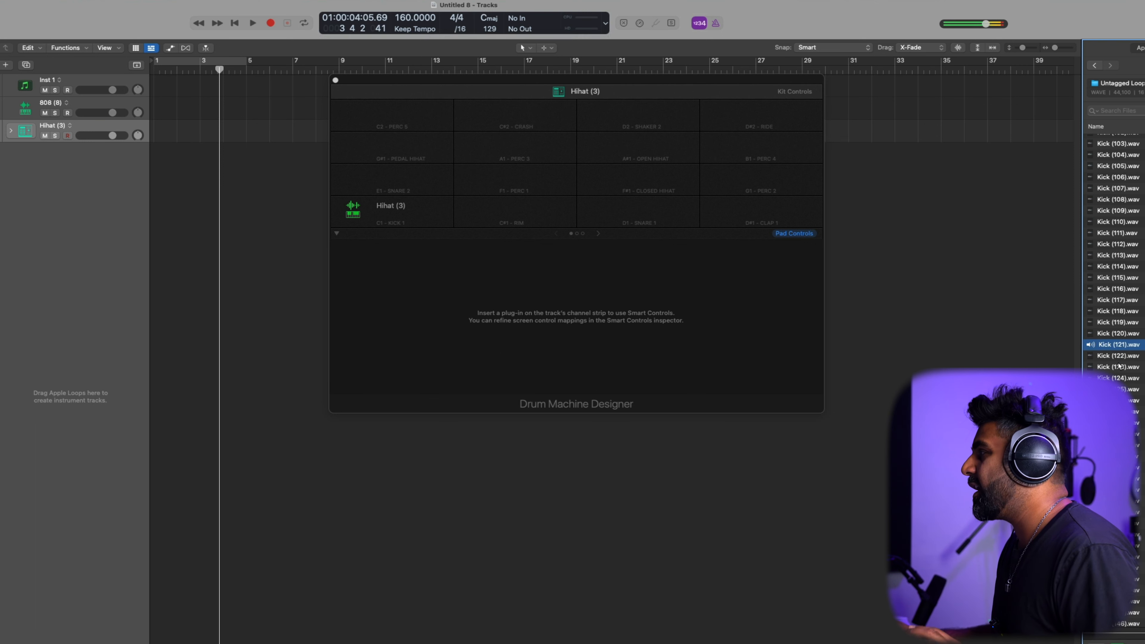
scroll(1119, 272, up, 20)
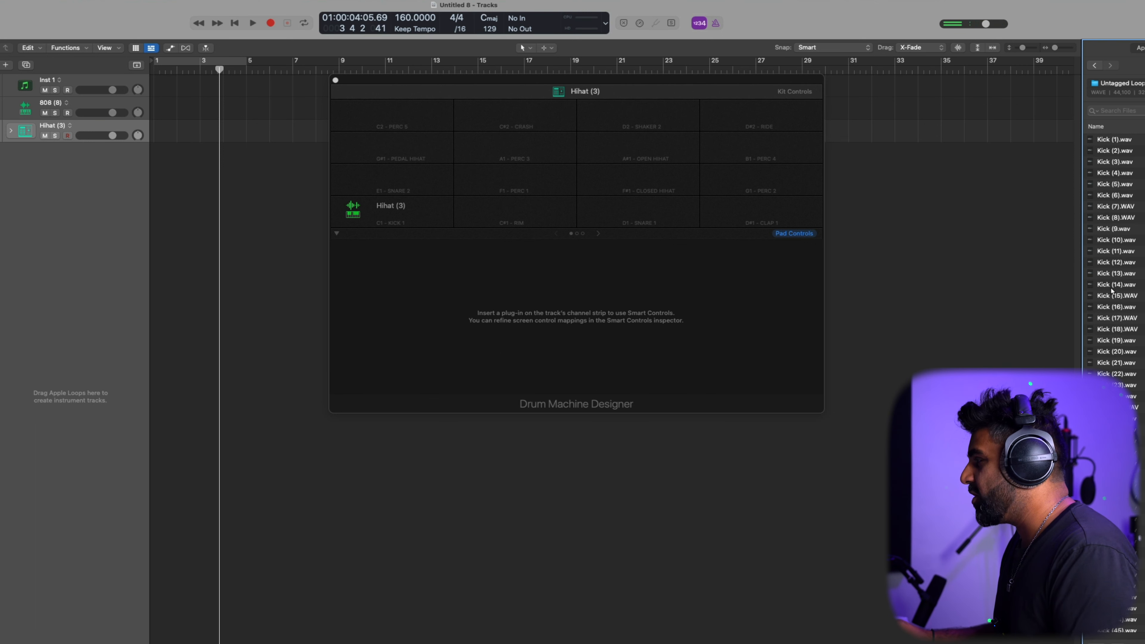
click(1113, 273)
click(1114, 285)
click(1115, 296)
click(1116, 307)
key(Down)
key(Down)
key(Down)
key(Down)
key(Down)
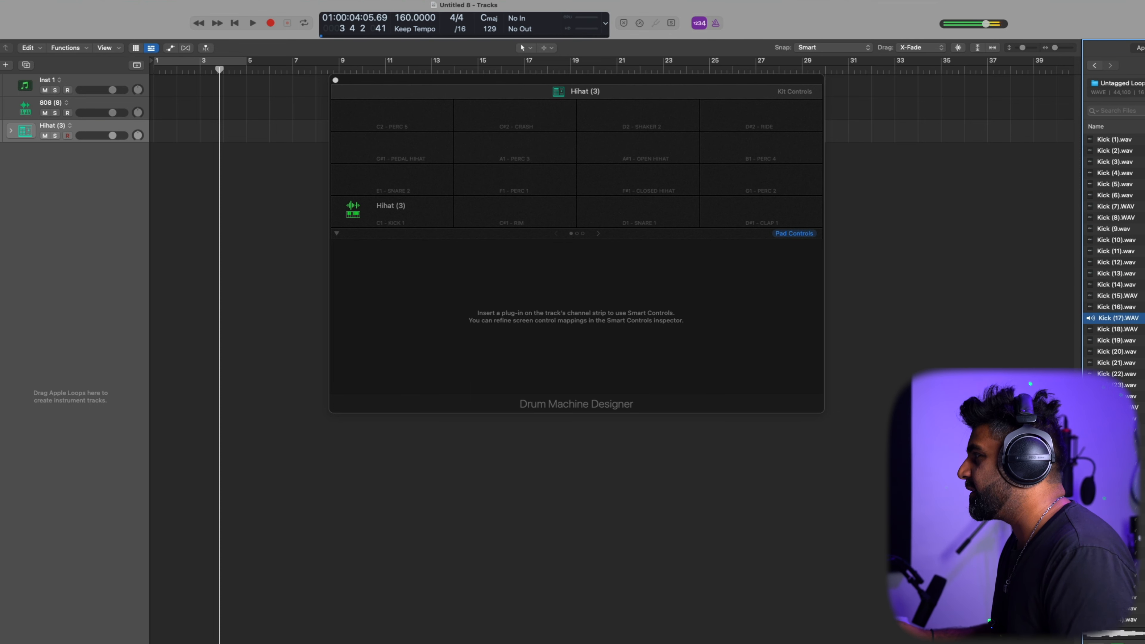
key(Down)
key(Down)
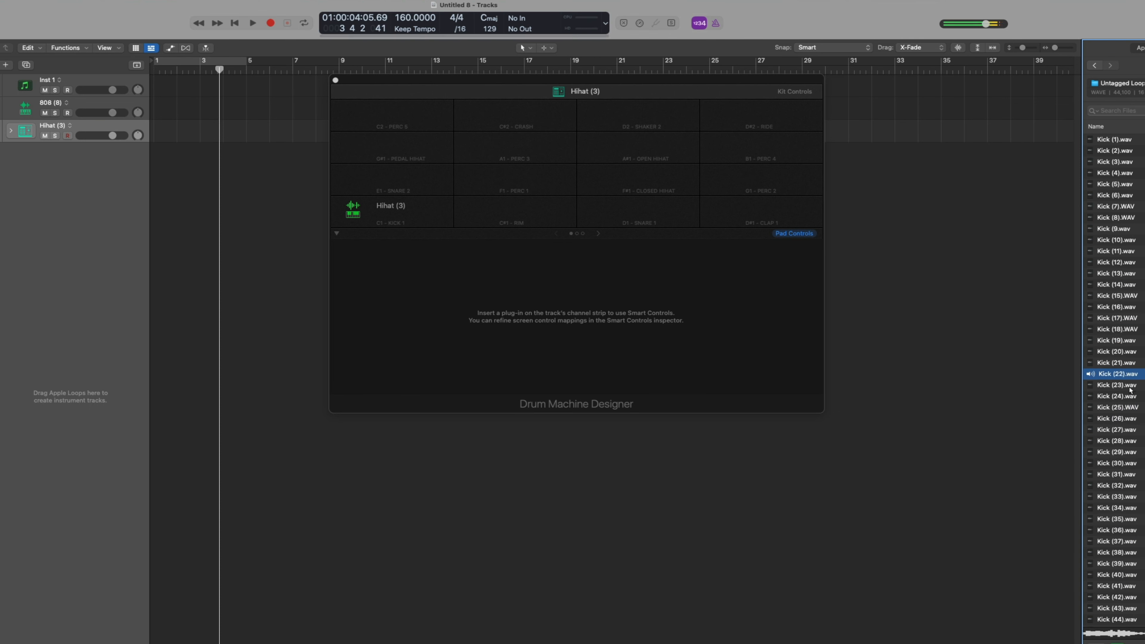
Audition kicks further down the list and load Kick (64).wav onto the C#1 drum pad.
scroll(1122, 406, down, 10)
click(1113, 474)
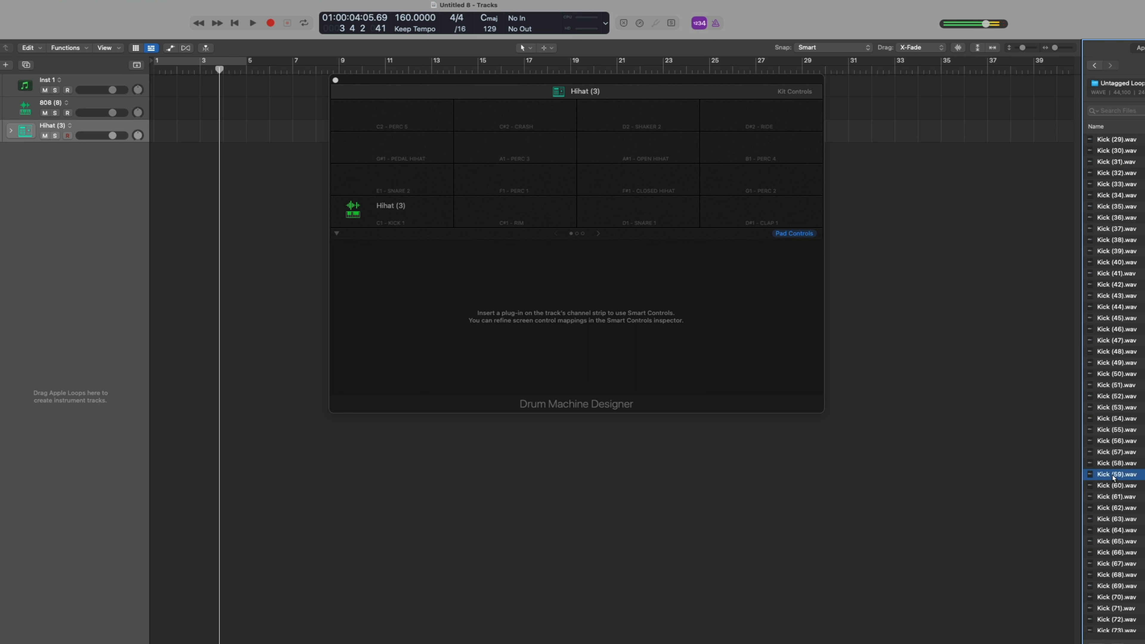
click(1114, 548)
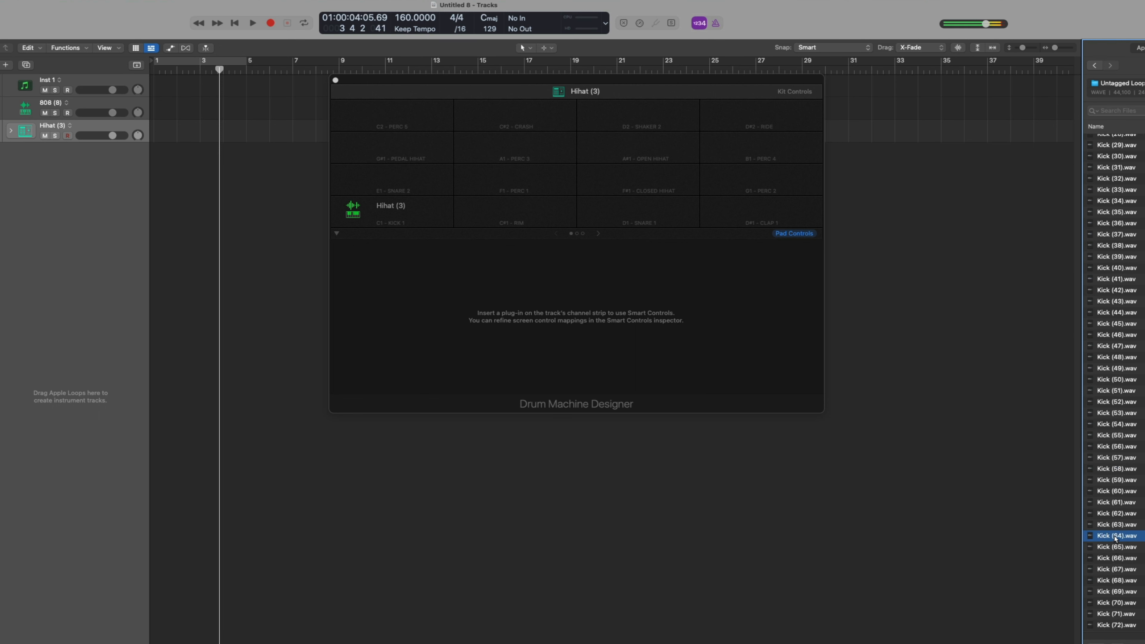
drag(1116, 535, 478, 206)
Open the claps and snares folder of the ULTRASONIC sample pack.
key(super+Up)
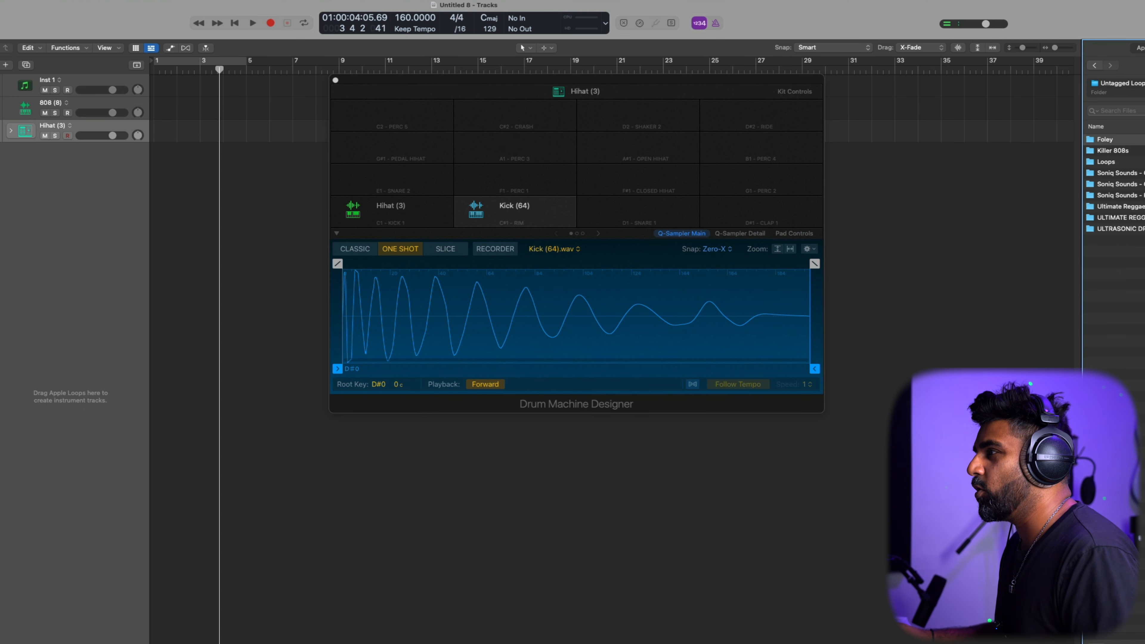
double_click(1118, 228)
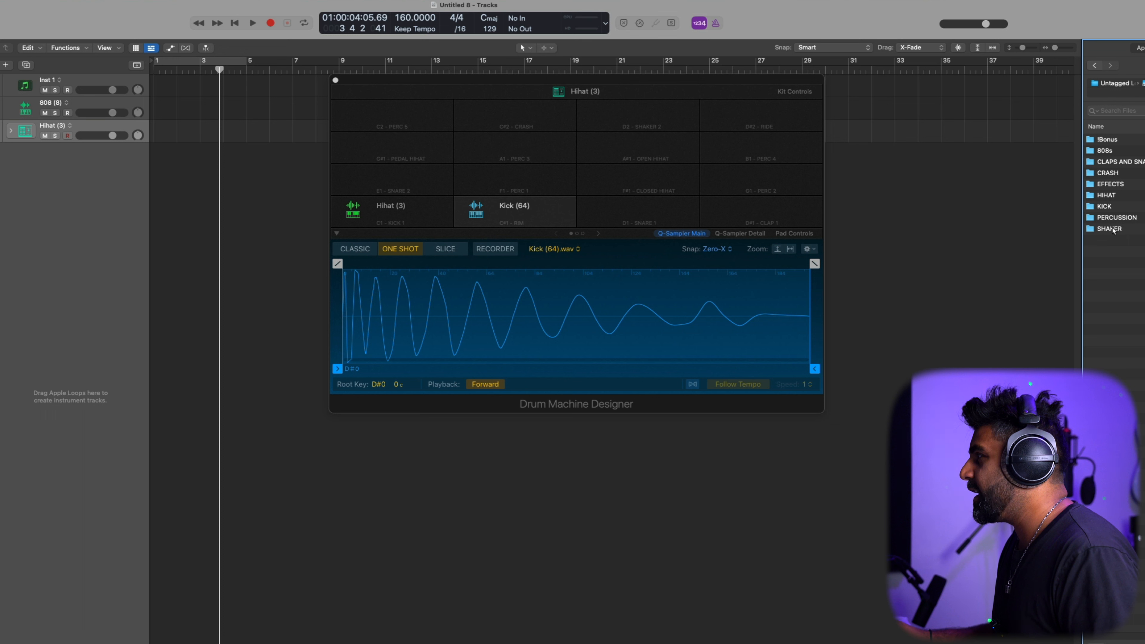
click(1110, 163)
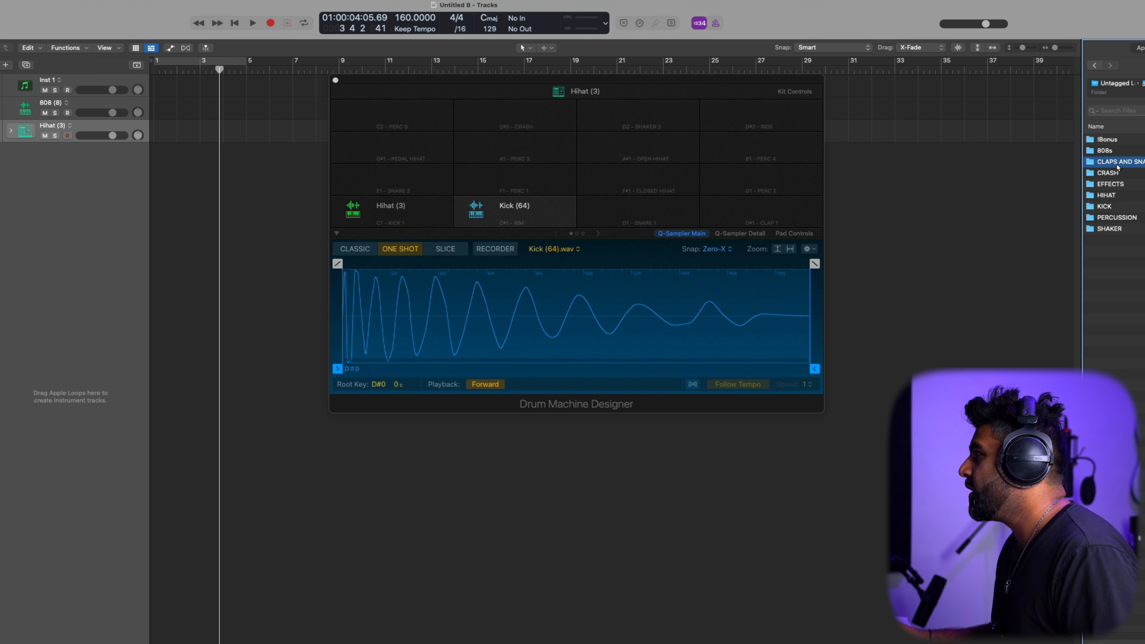
double_click(1118, 164)
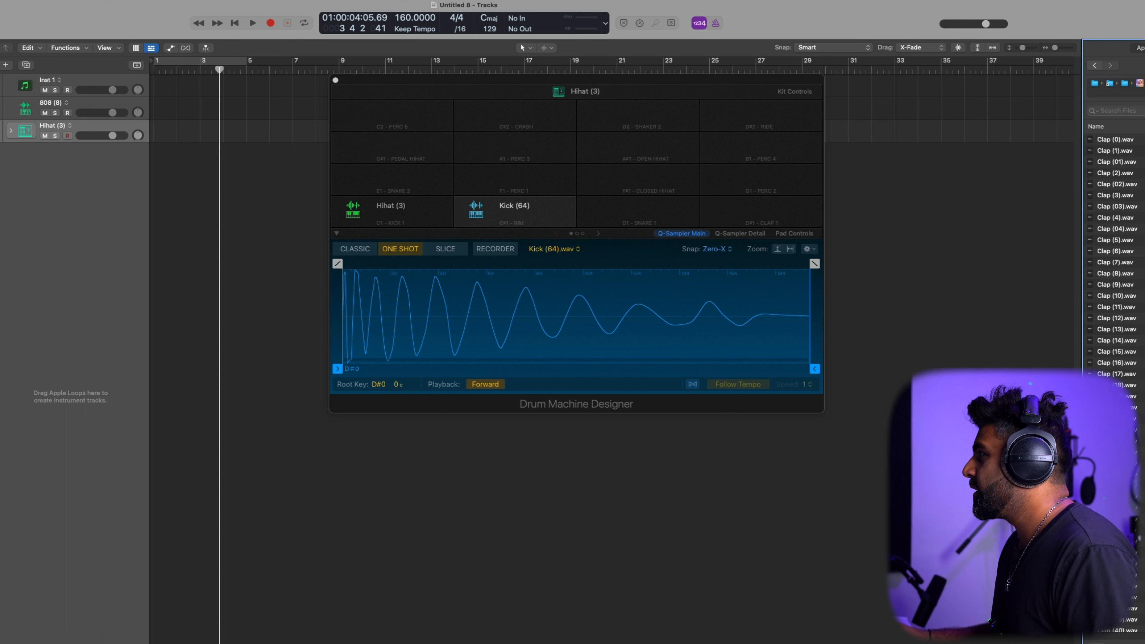
Load Snare (43).wav onto the D#1 pad and Snare (37).wav onto the D1 pad.
scroll(1117, 265, down, 15)
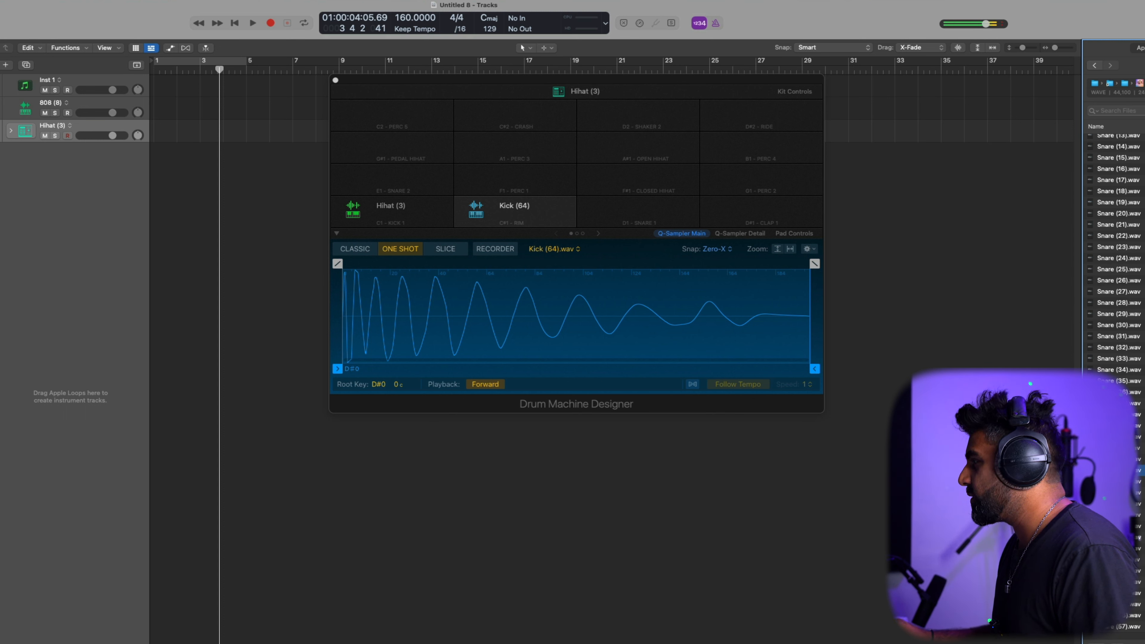
drag(1136, 469, 779, 216)
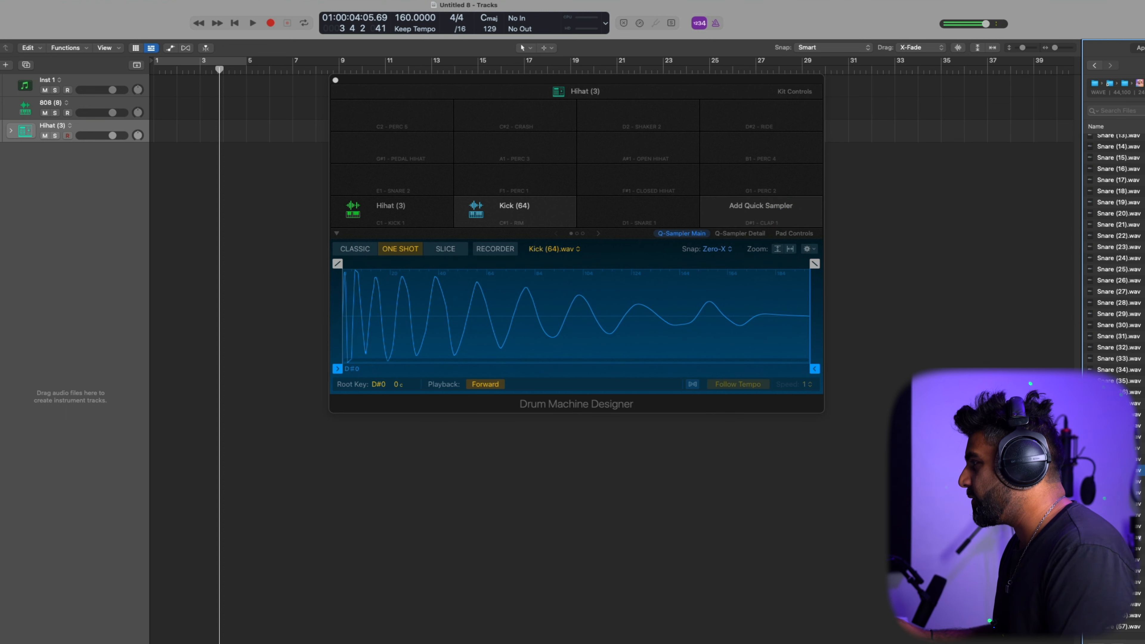
click(740, 233)
click(1136, 403)
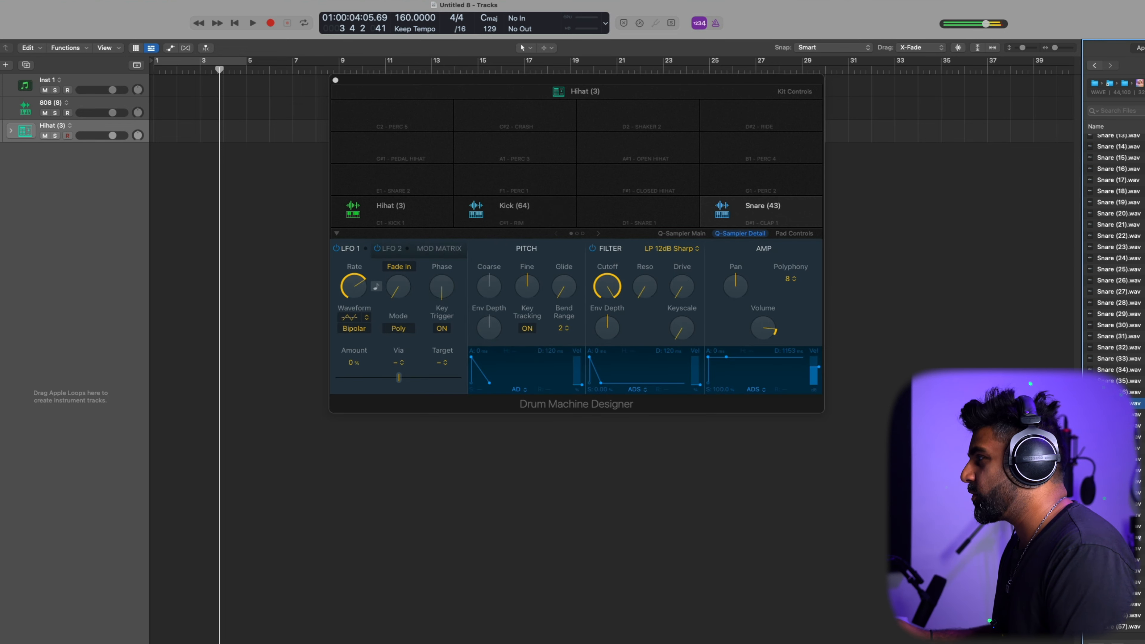
drag(1136, 403, 613, 217)
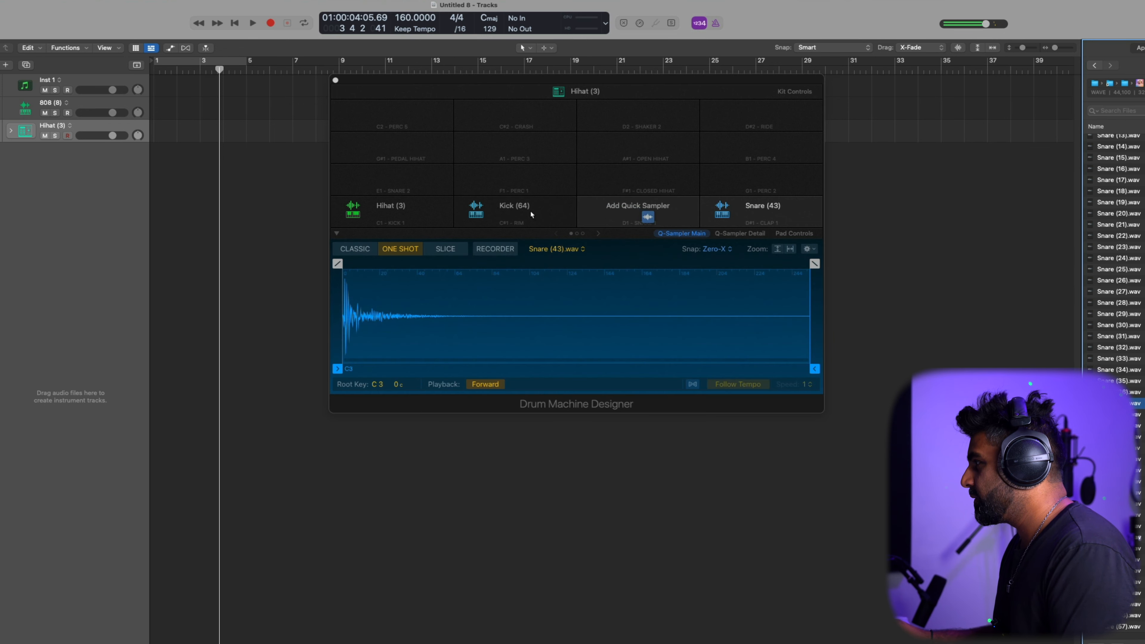
Rearrange the bottom pads in the order Kick (64), Snare (43), Snare (37), Hihat (3), and close the drum machine window.
mouse_move(410, 210)
mouse_down()
mouse_move(495, 181)
mouse_move(391, 210)
mouse_up()
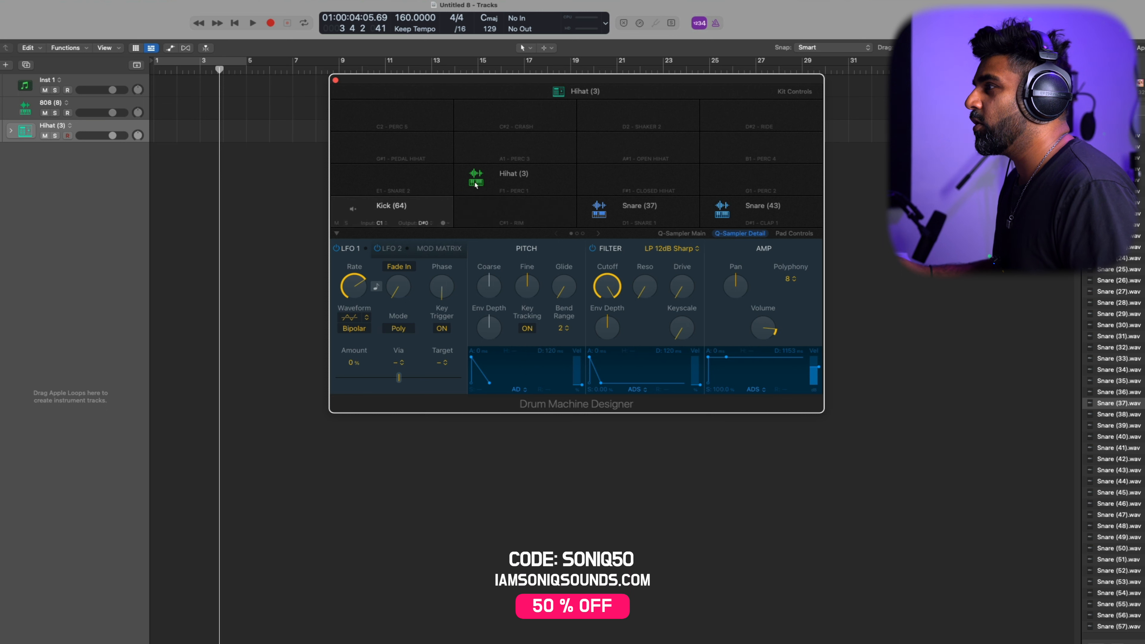
mouse_move(730, 208)
mouse_down()
mouse_move(505, 210)
mouse_move(667, 198)
mouse_move(747, 213)
mouse_up()
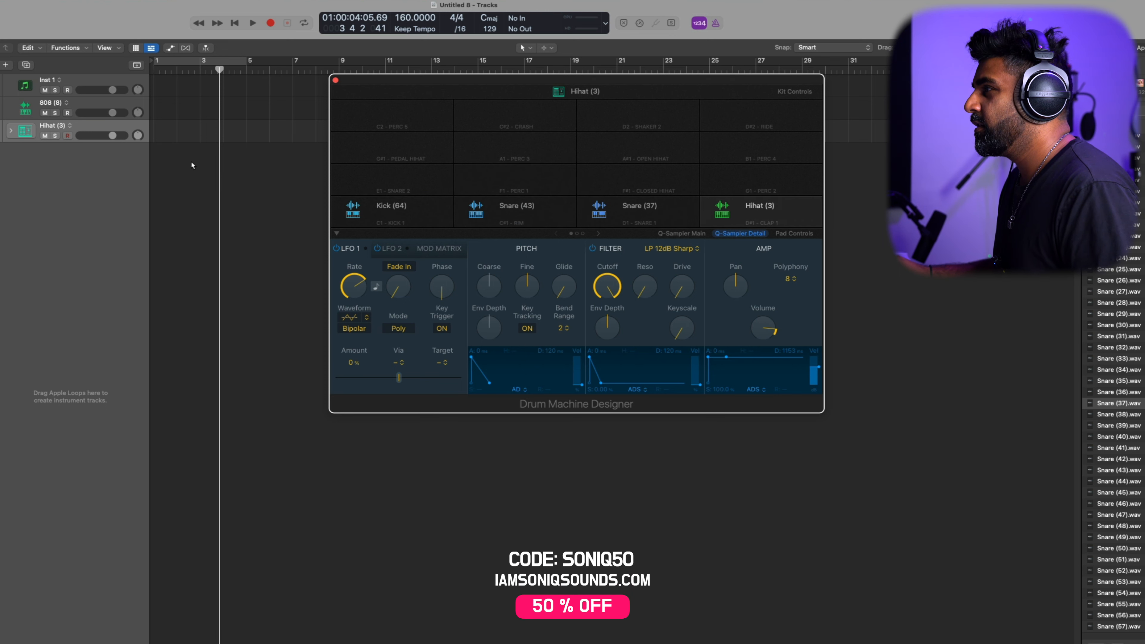
key(super+w)
Turn on cycle mode for the range from bar 1 to bar 5.
key(c)
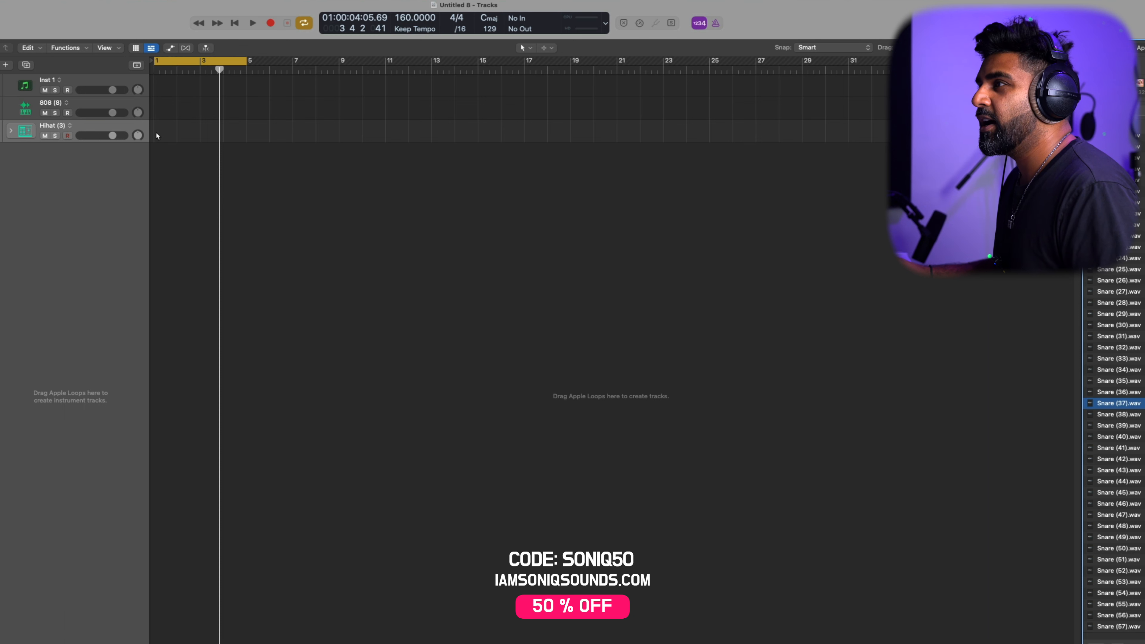
Create a four-bar pattern region on the drum kit track and program Hihat (3) on every second step.
right_click(170, 85)
click(208, 183)
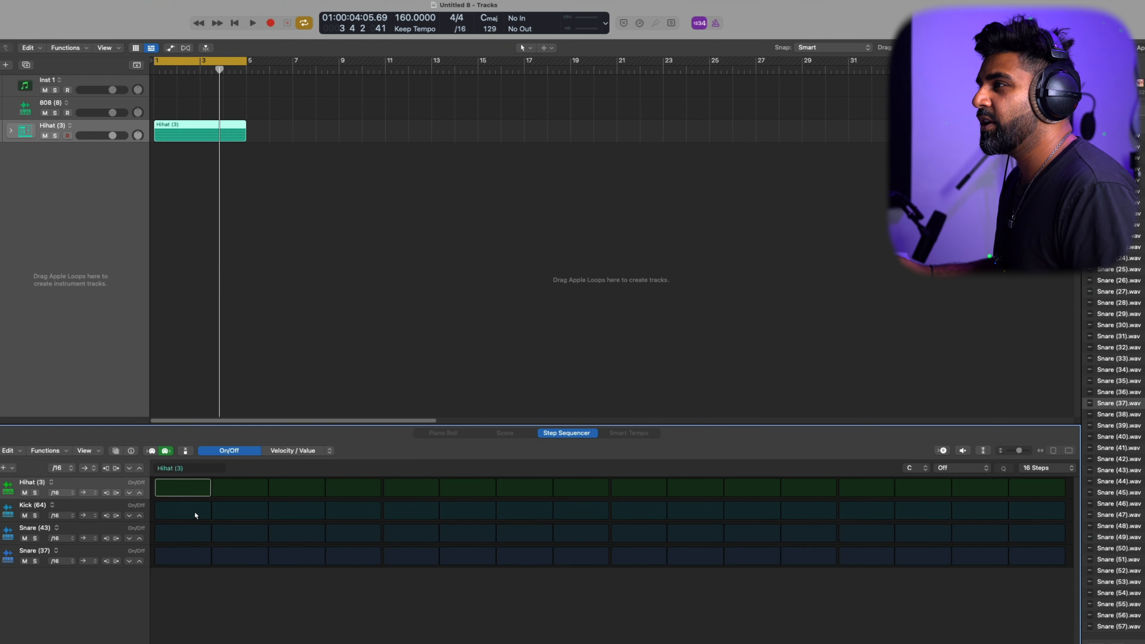
click(193, 494)
click(298, 487)
click(410, 487)
click(524, 487)
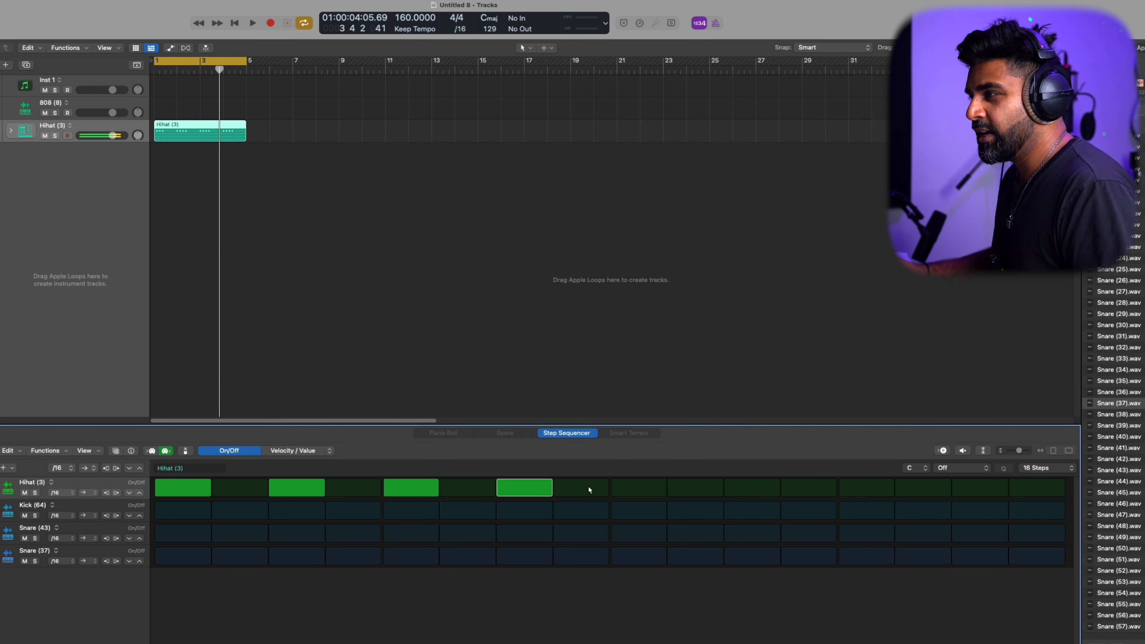
click(621, 489)
click(758, 488)
click(980, 489)
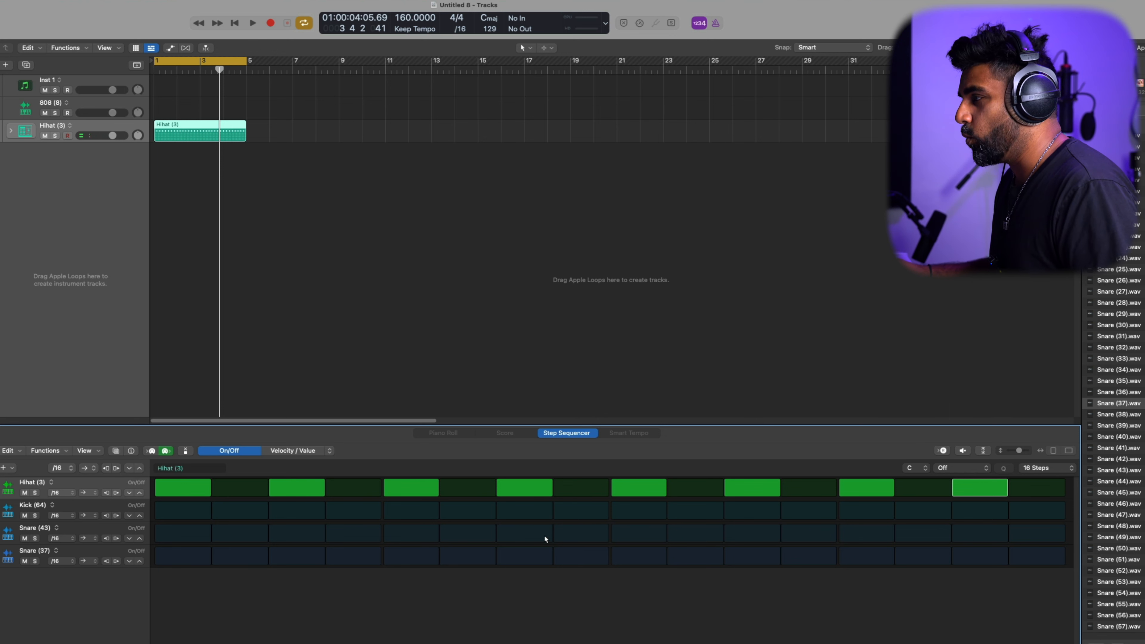
Add a Snare (37) hit on step 9 and extend the pattern length to 32 steps.
click(629, 535)
click(631, 535)
click(645, 557)
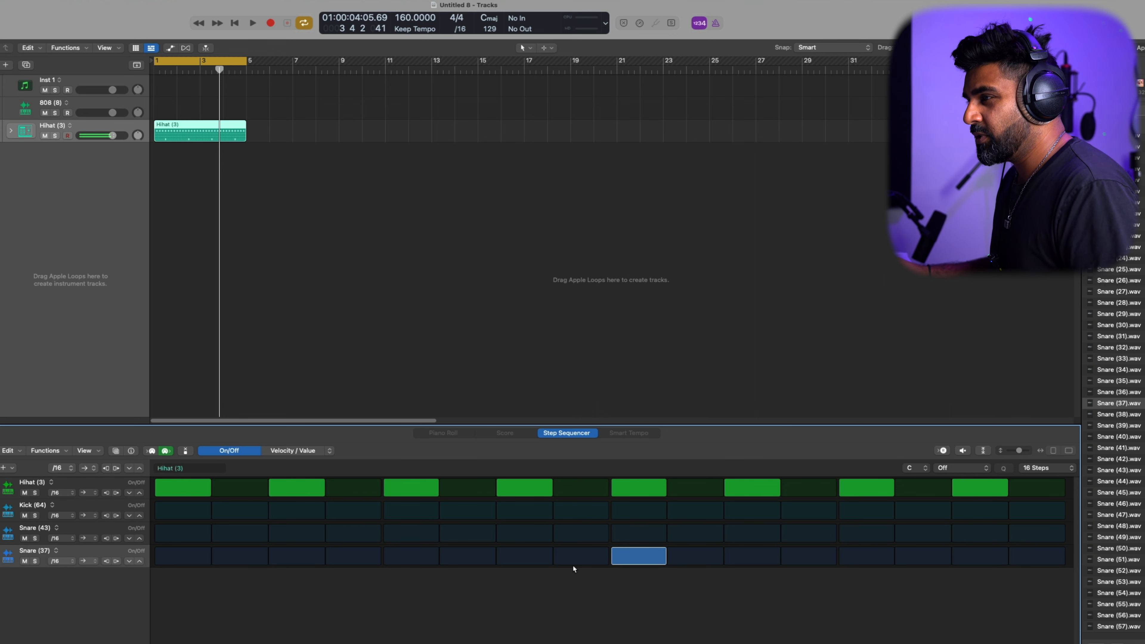
click(1046, 468)
click(1041, 496)
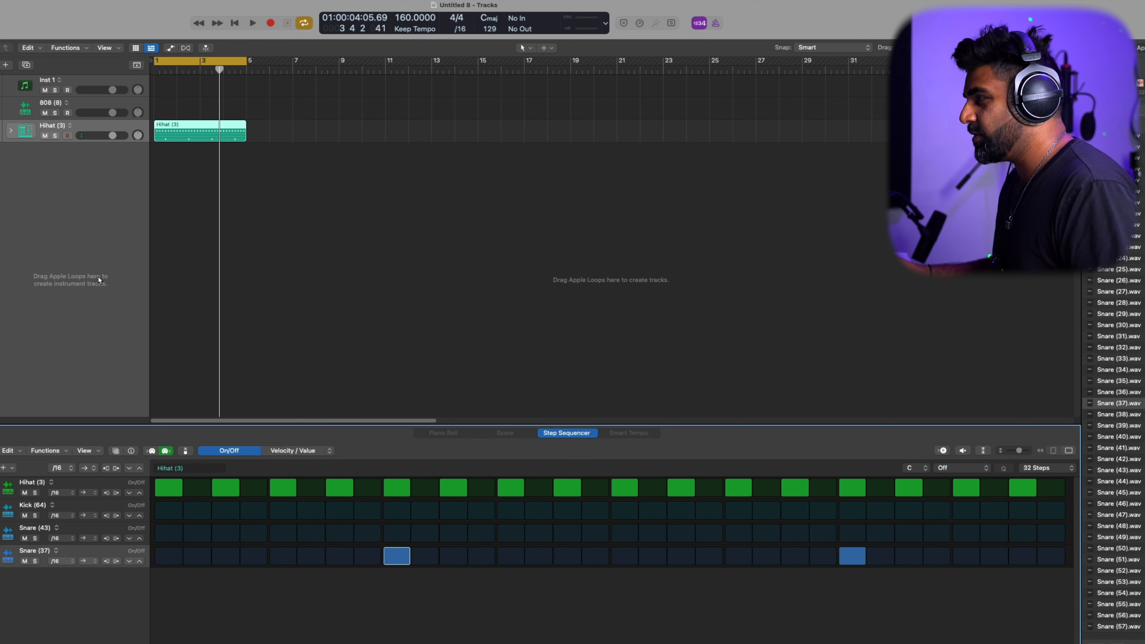
Program Kick (64) on steps 1, 15, 19 and 27 while the drum loop plays, and stop playback.
key(space)
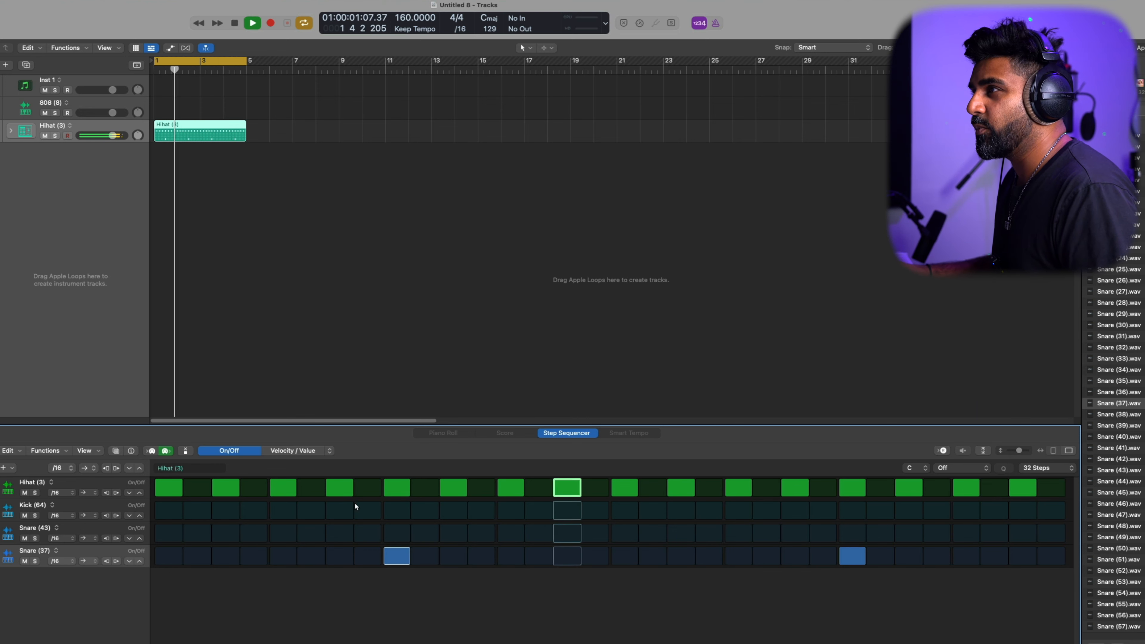
click(170, 513)
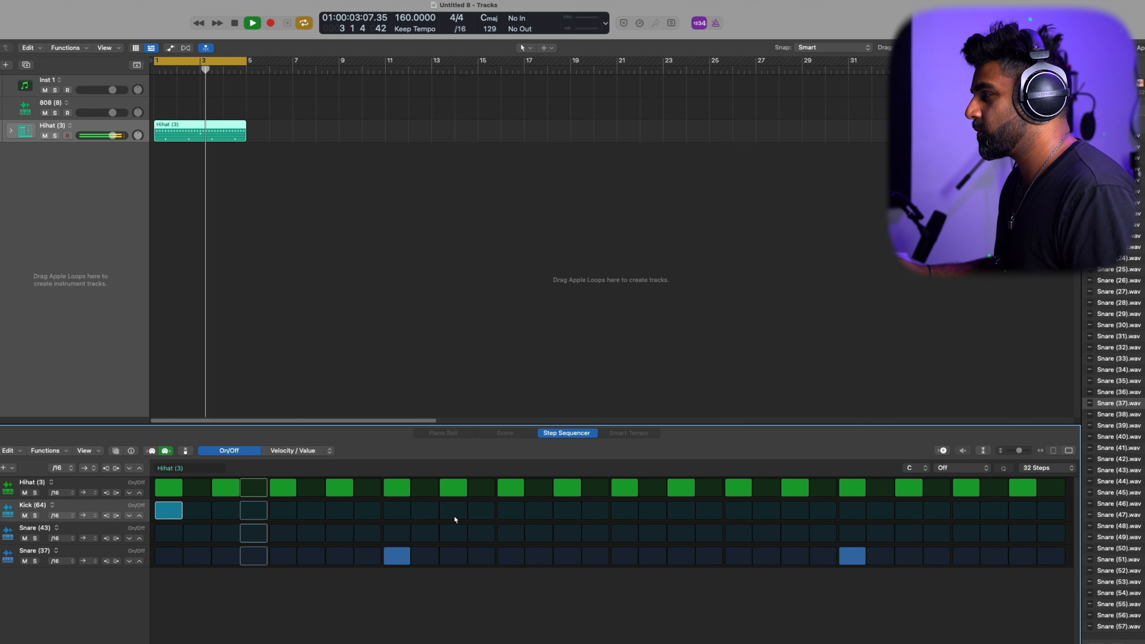
click(567, 510)
click(681, 511)
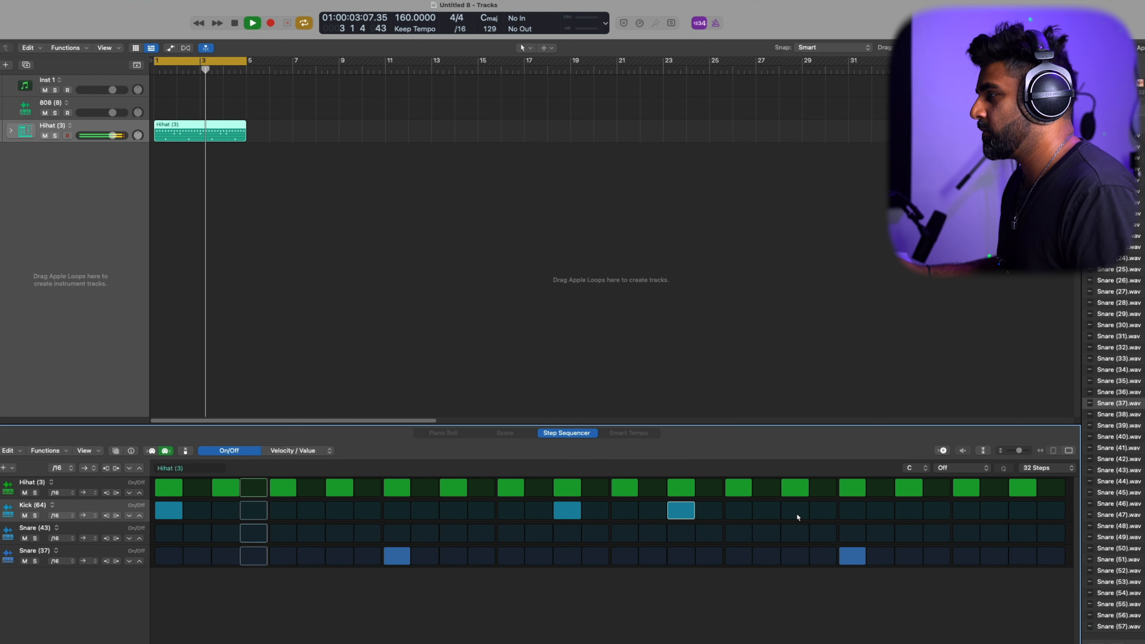
mouse_move(766, 511)
mouse_down()
mouse_move(835, 512)
mouse_move(739, 511)
mouse_up()
click(911, 512)
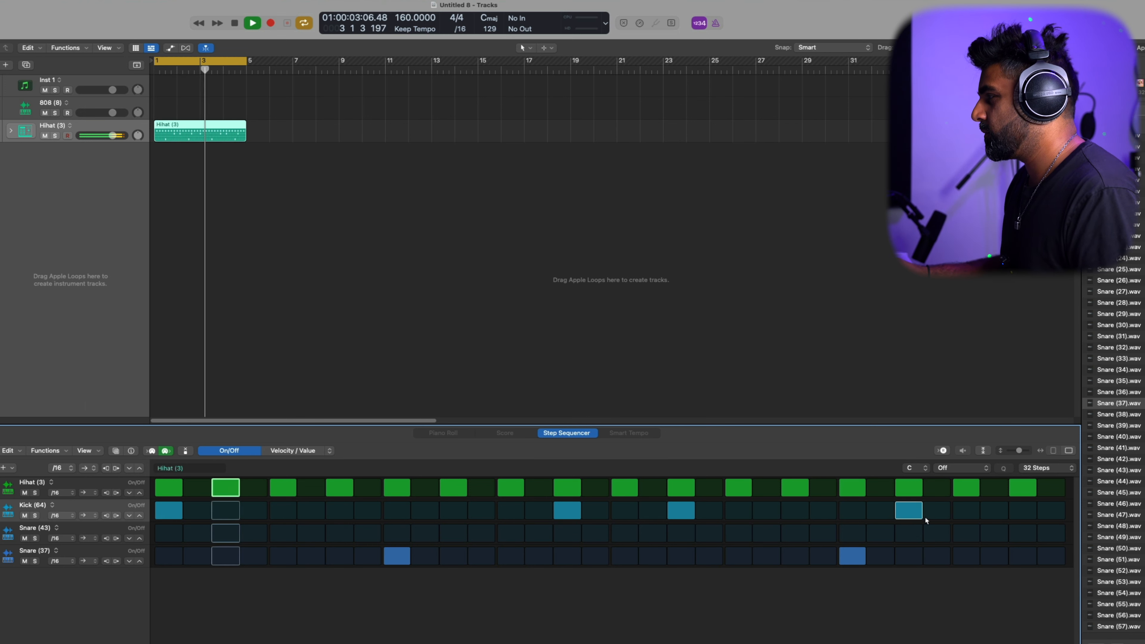
key(space)
Open the drum machine and move Kick (64) from the C1 pad to the empty E1 pad.
click(1093, 65)
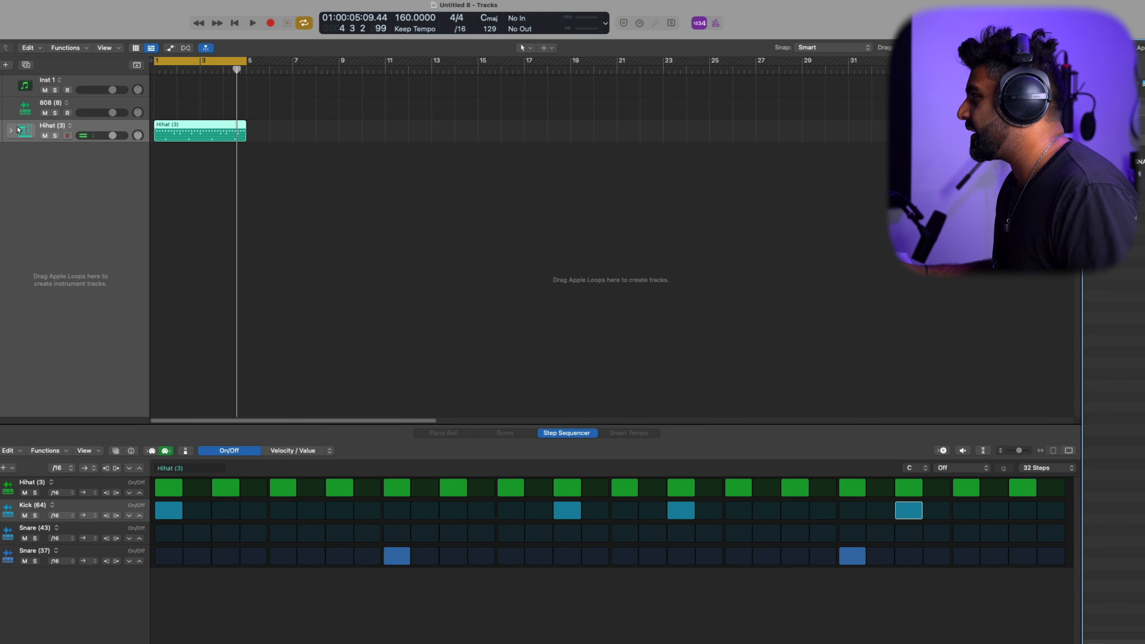
click(1, 420)
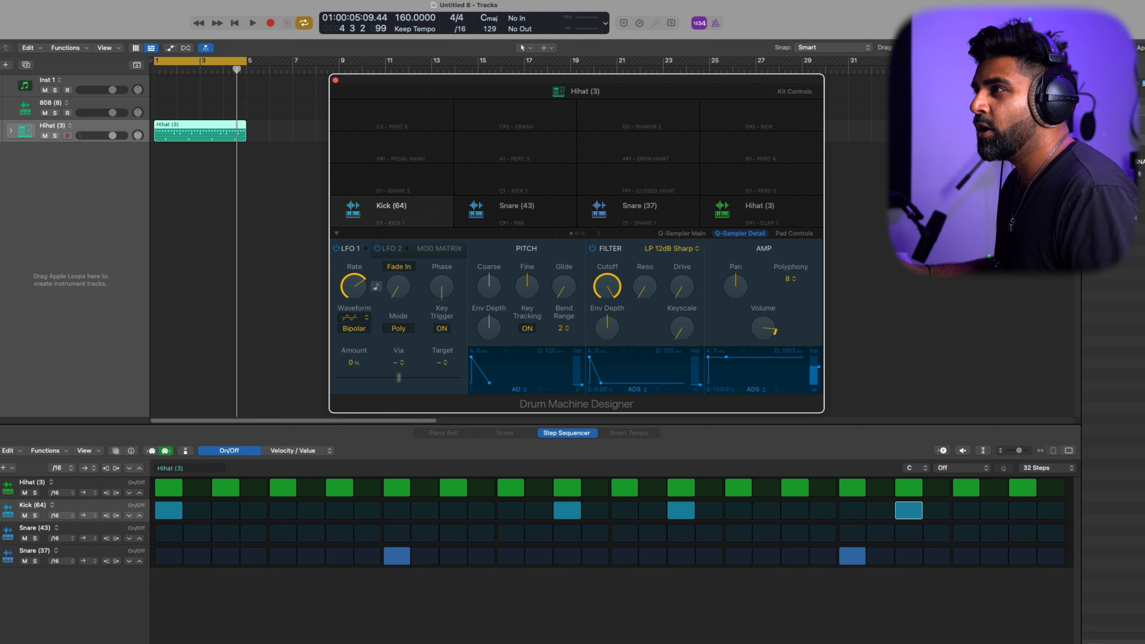
drag(391, 209, 391, 176)
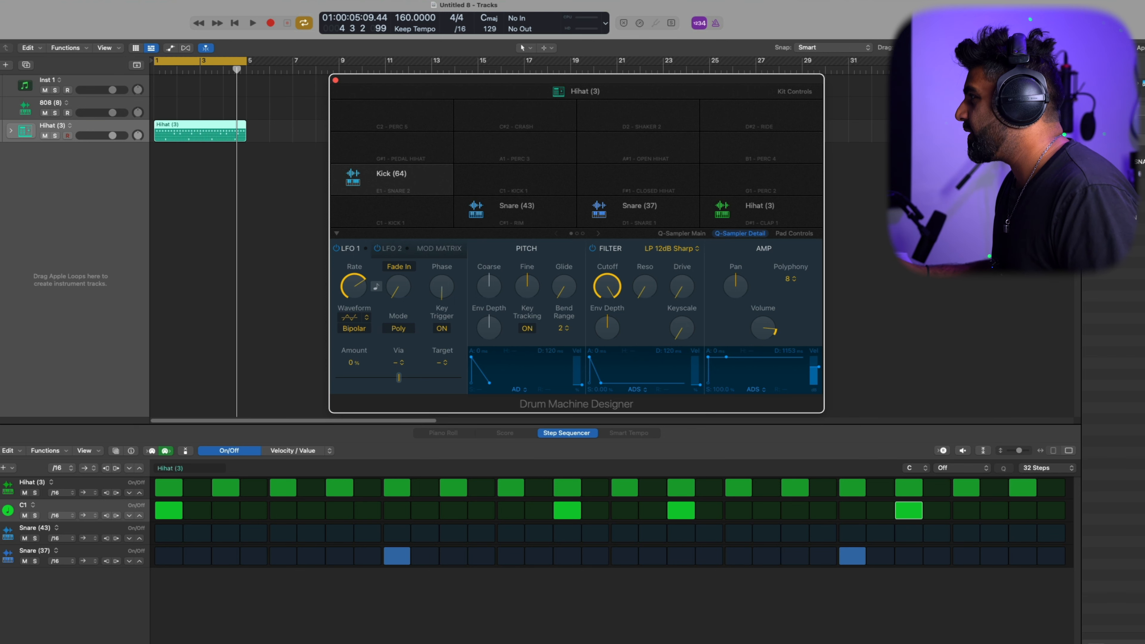
Audition the samples in the KICK folder and load Kick (28).wav onto the C1 pad, closing the drum machine window.
click(1105, 206)
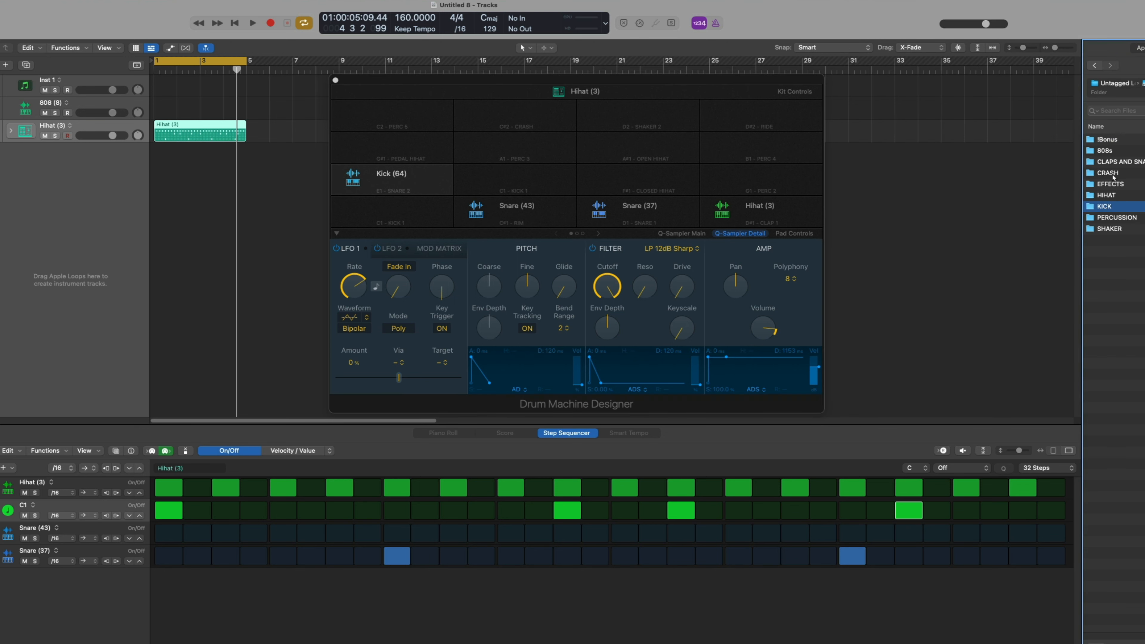
double_click(1105, 206)
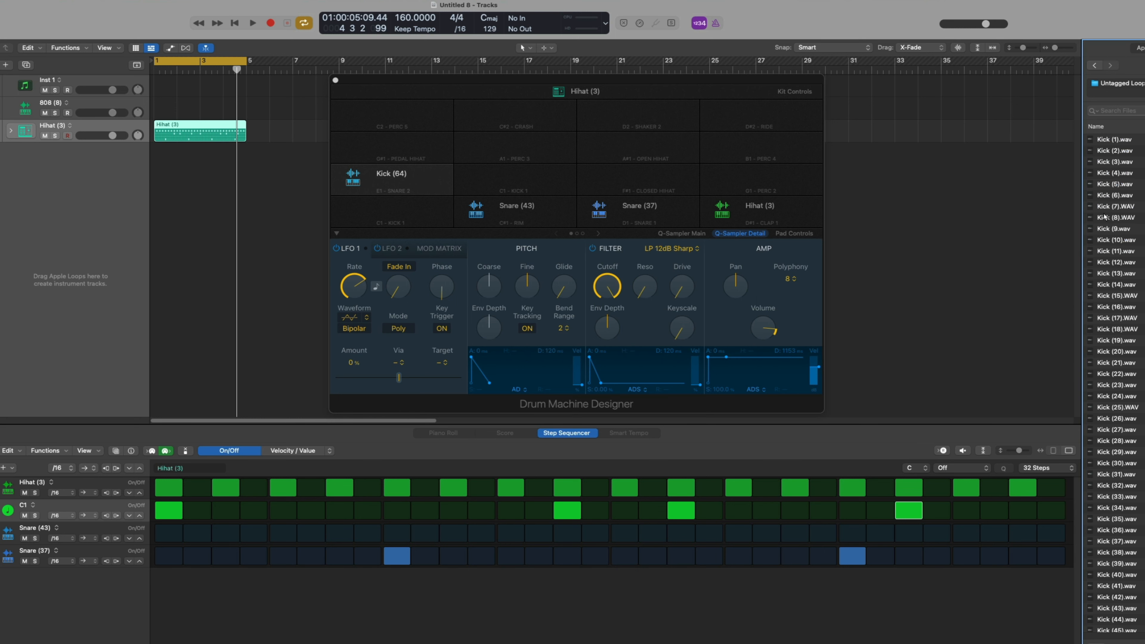
click(1119, 147)
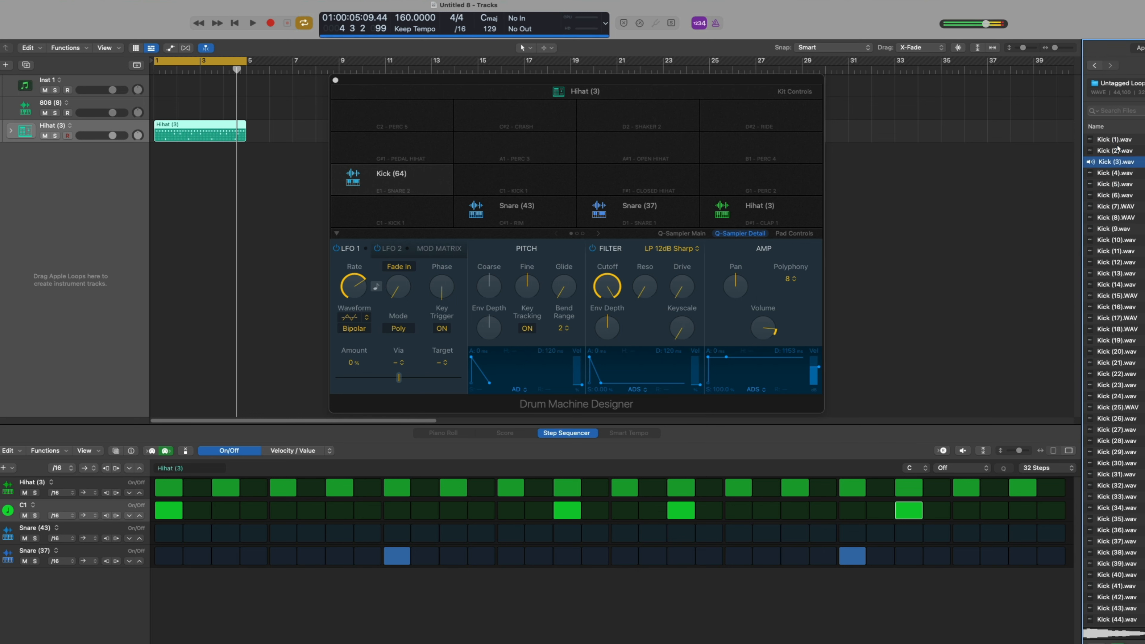
key(Down)
key(Down)
key(Down)
key(Down)
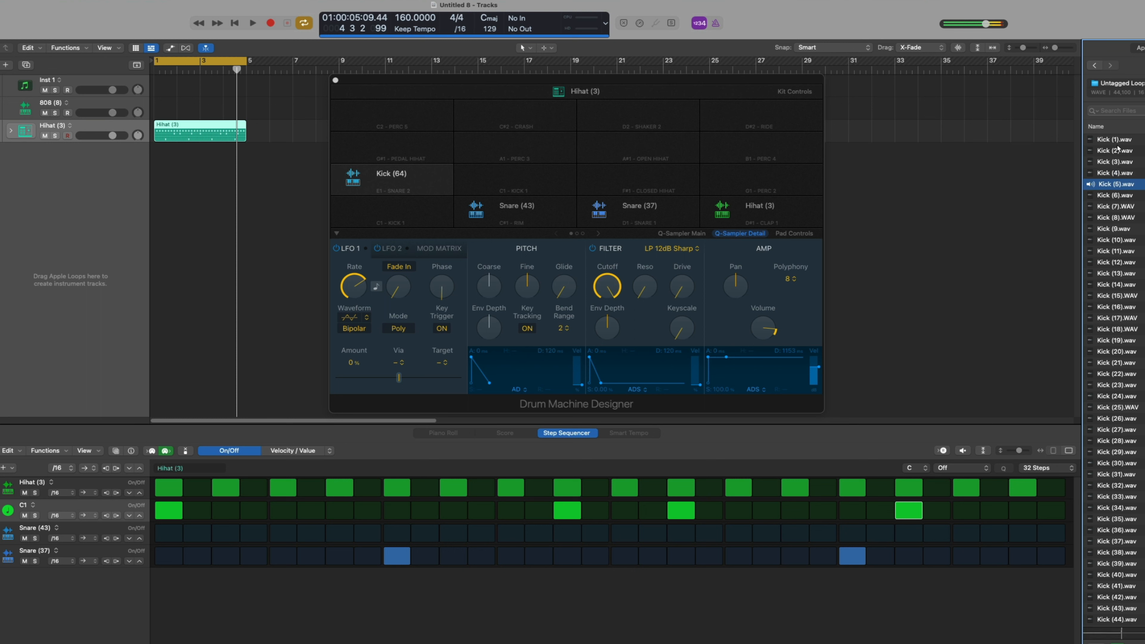
key(Down)
key(Down)
key(Down)
key(Down)
key(Down)
key(Down)
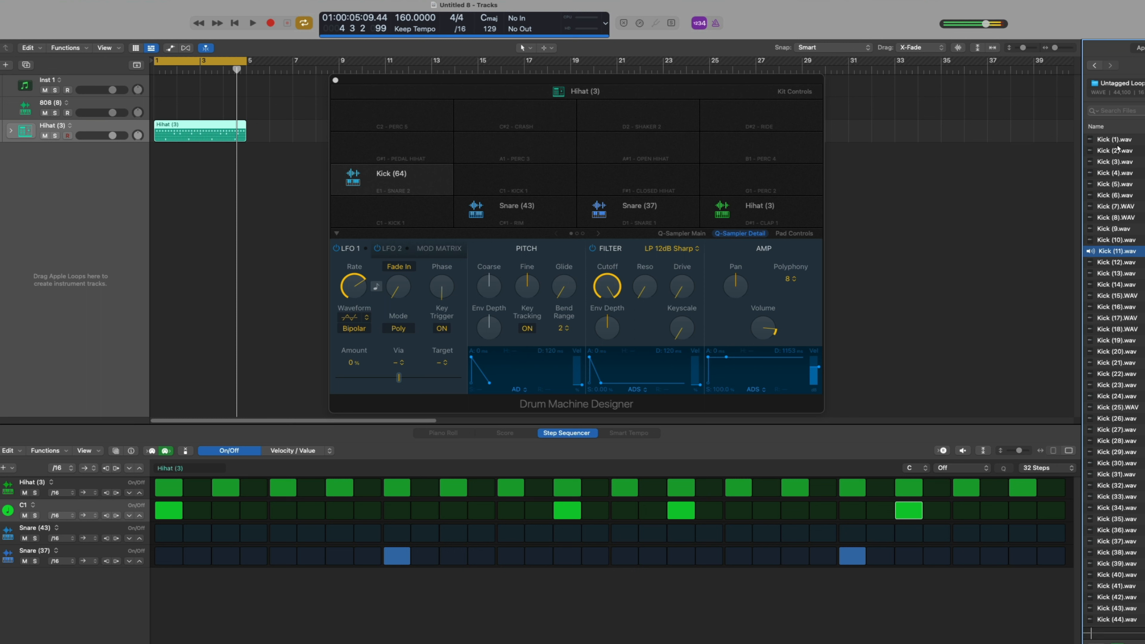
key(Down)
key(Down)
key(Down)
key(Down)
key(Down)
key(Down)
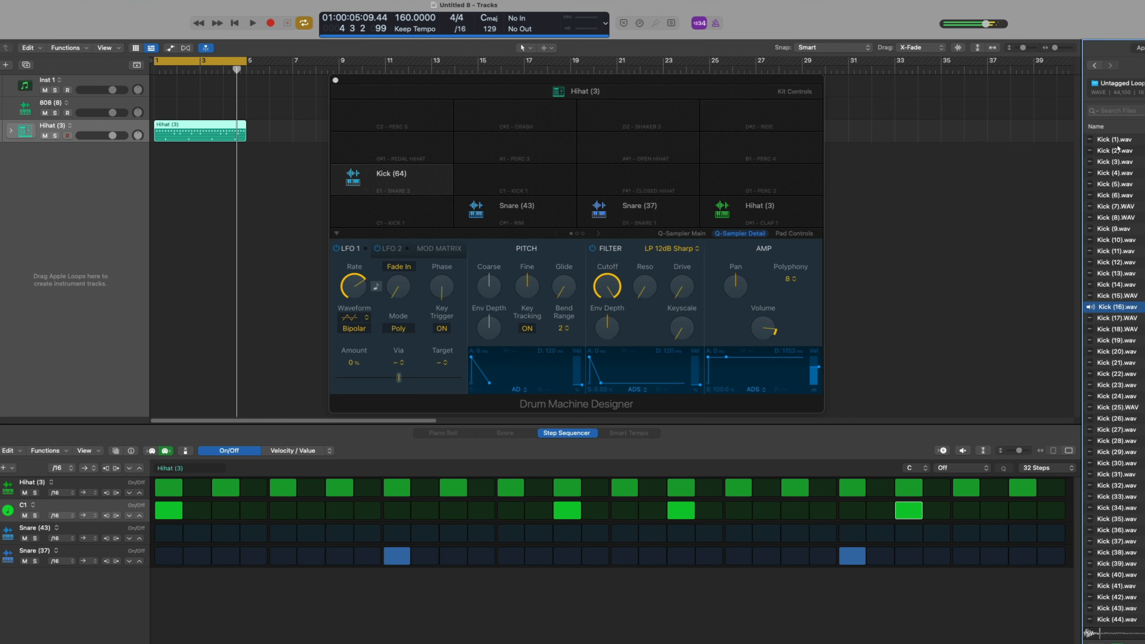
key(Down)
key(Down)
key(Down)
key(Down)
key(Down)
key(Down)
key(Down)
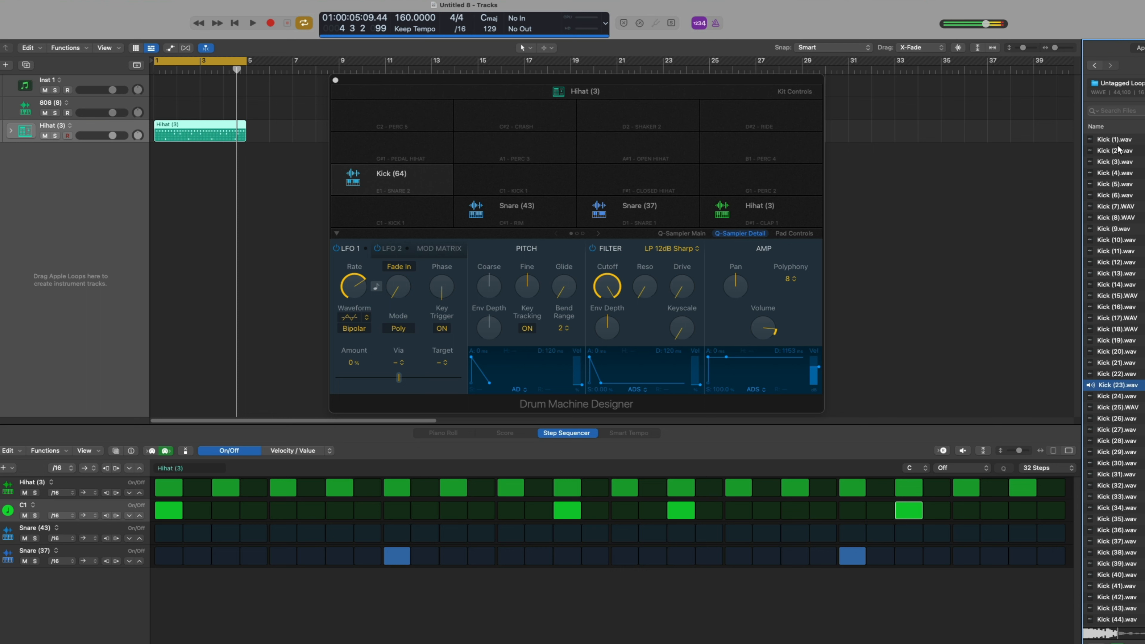
key(Down)
key(Down)
key(Down)
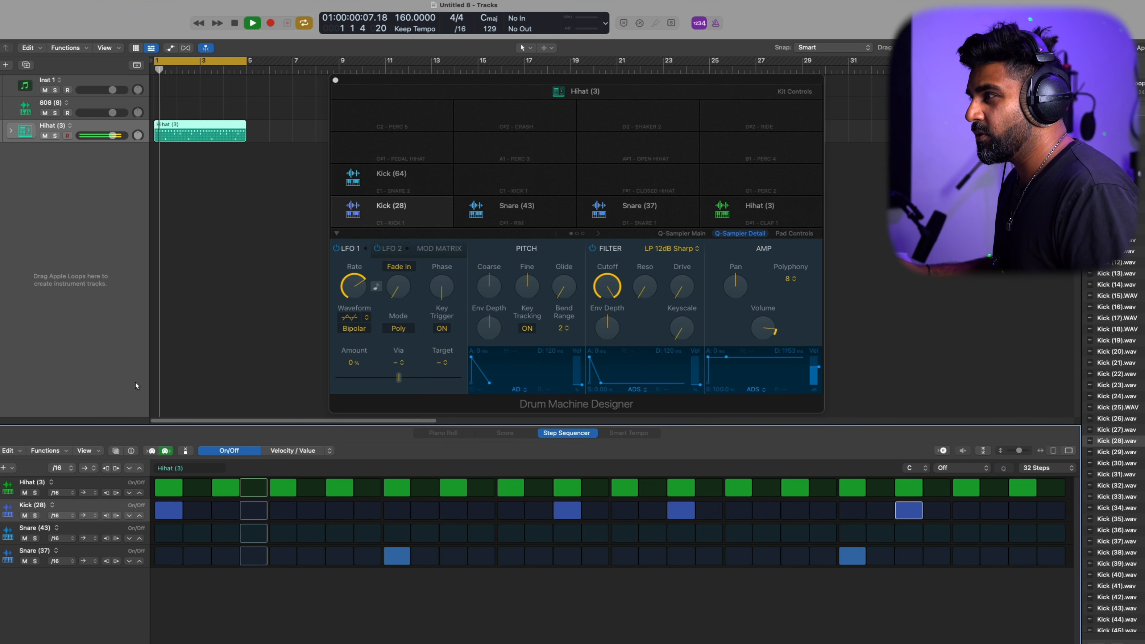
click(335, 81)
click(335, 81)
key(space)
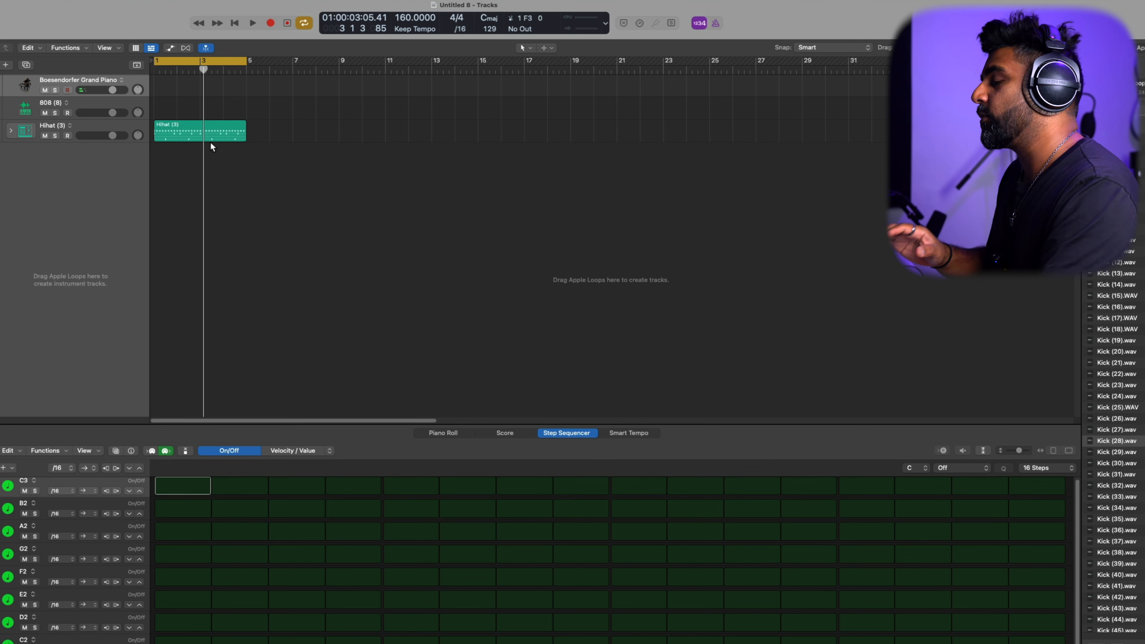
Record a four-bar chord progression on the Boesendorfer Grand Piano track and make all its notes legato.
key(r)
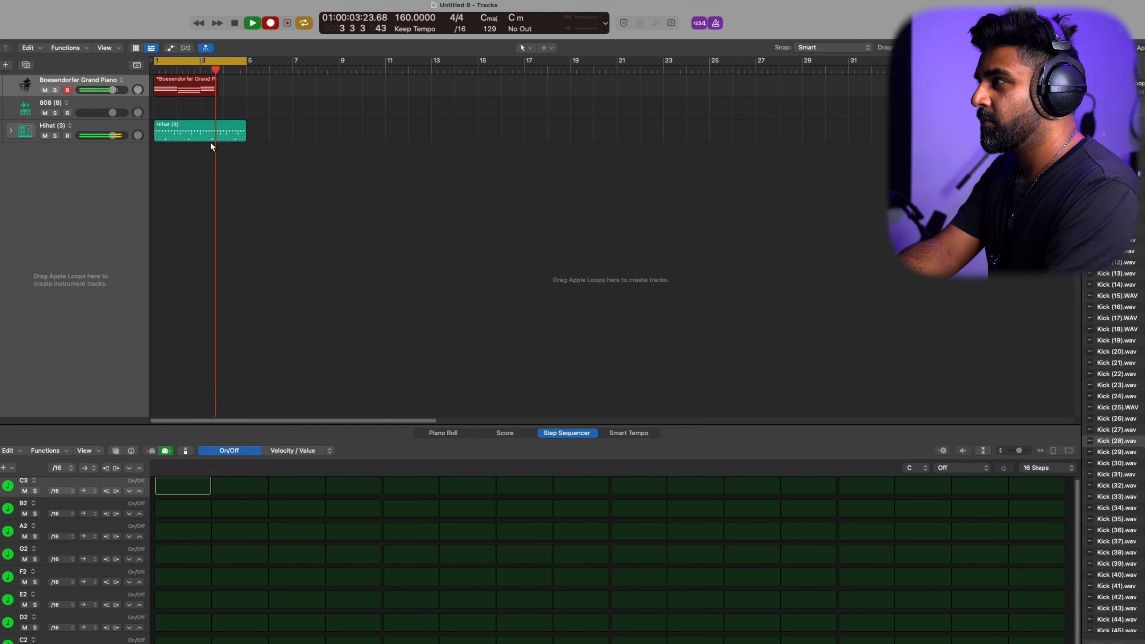
key(space)
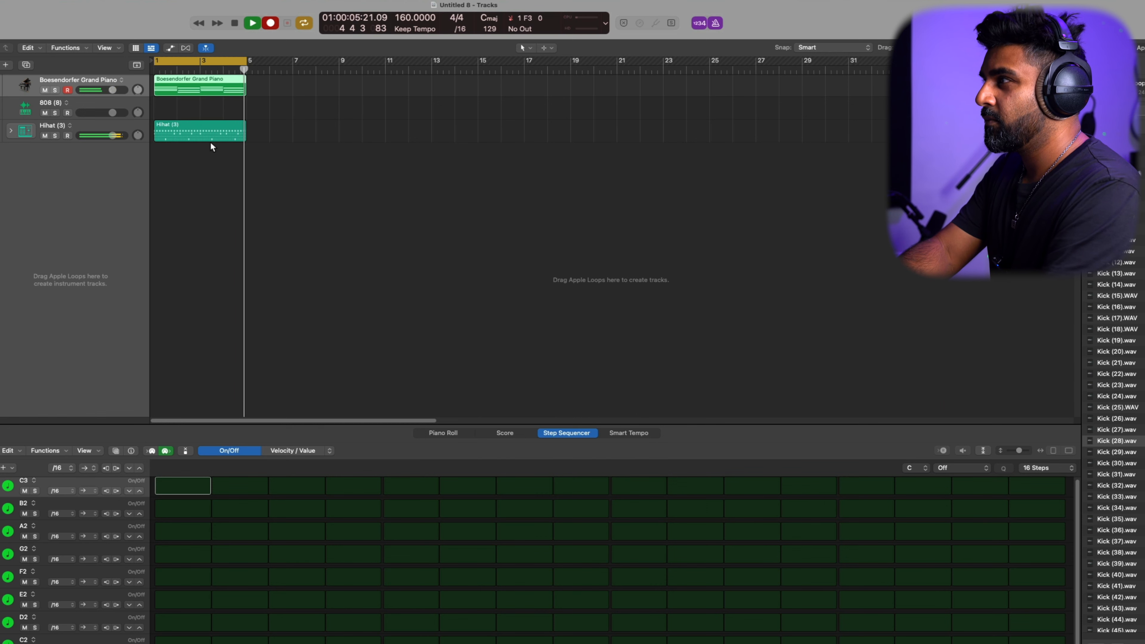
key(super+a)
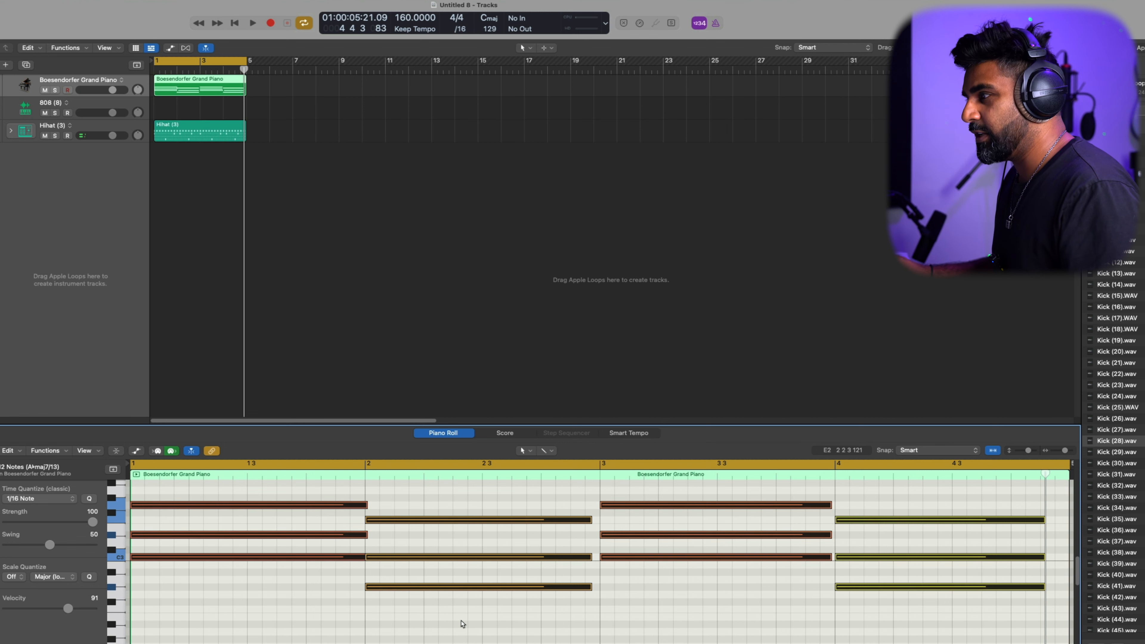
key(ctrl+l)
key(Return)
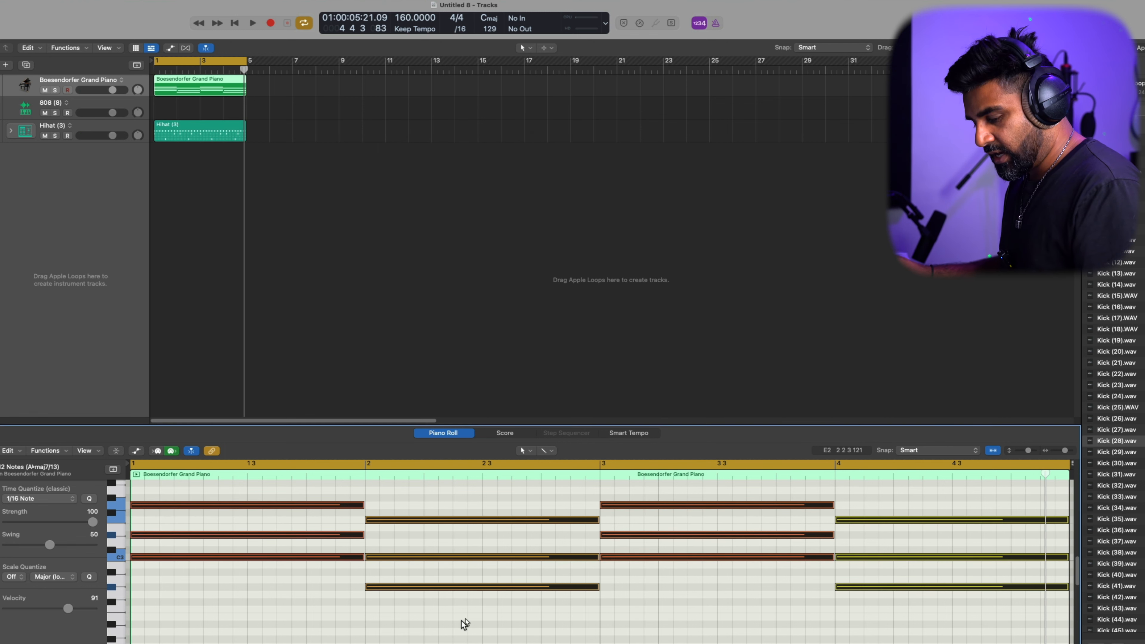
click(766, 596)
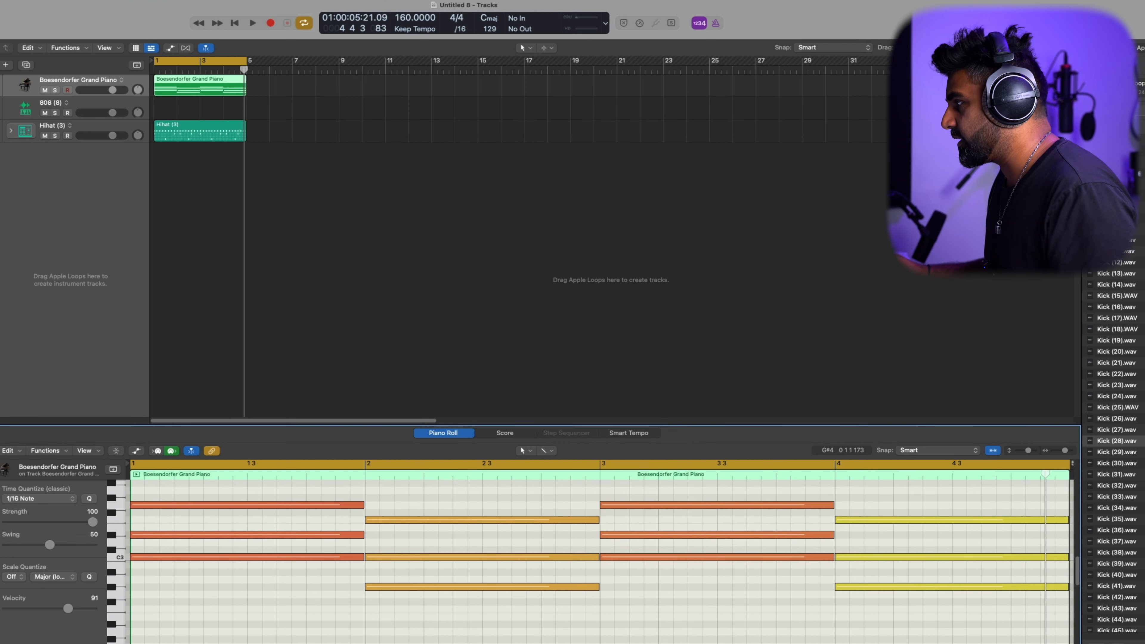
Set a Velocity Processor on the piano track to a fixed value of 83 and lower the track's volume.
key(v)
drag(273, 296, 227, 297)
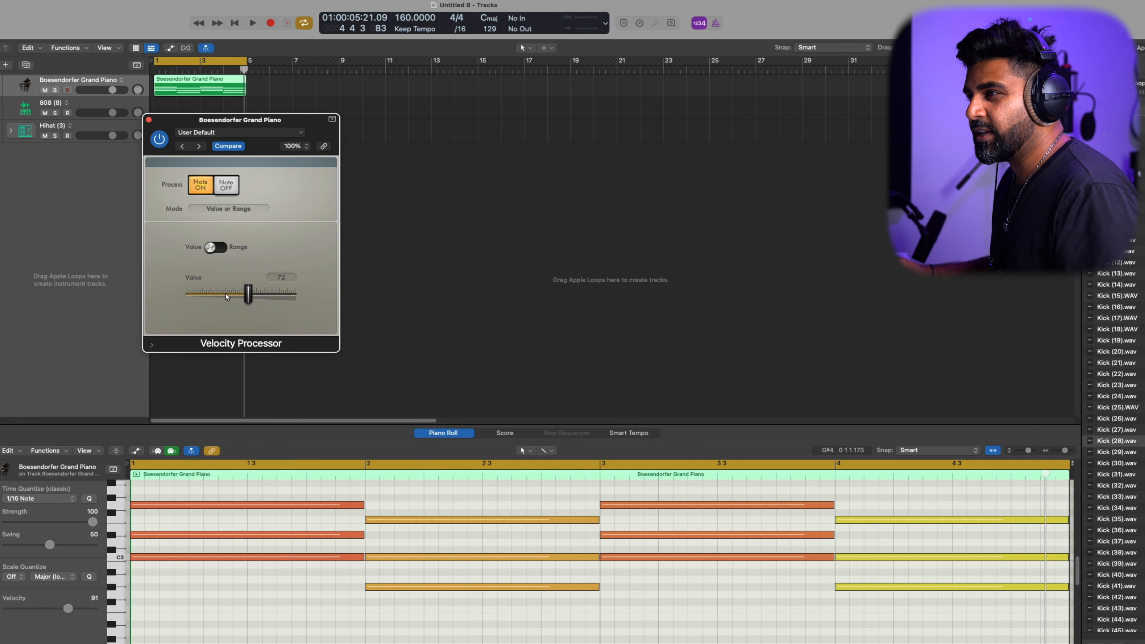
click(276, 526)
key(super+a)
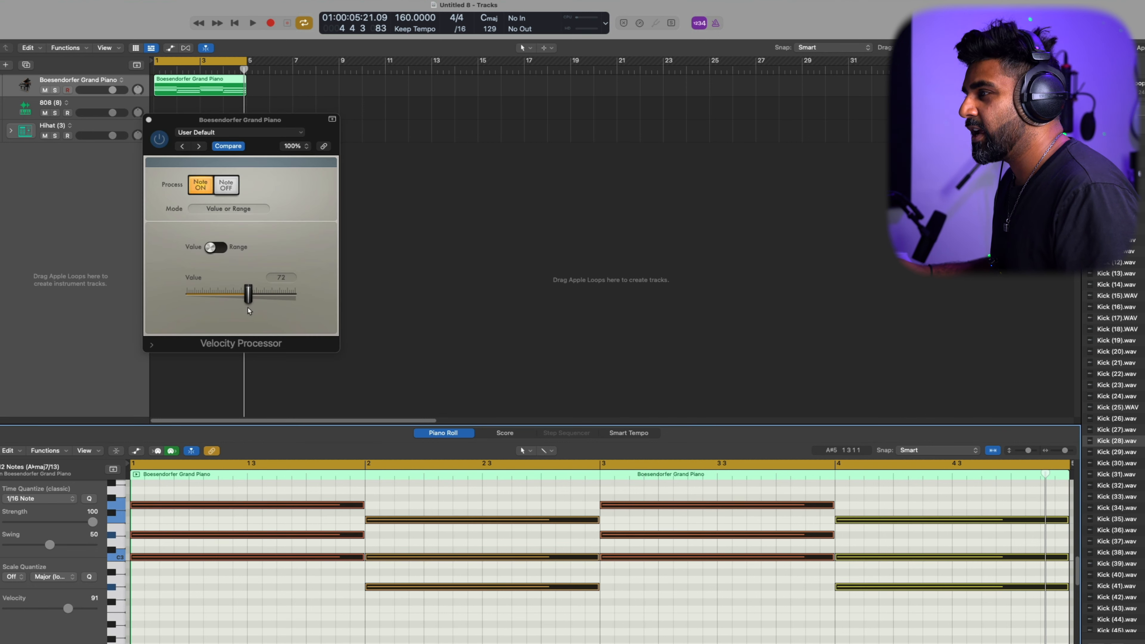
drag(250, 311, 260, 309)
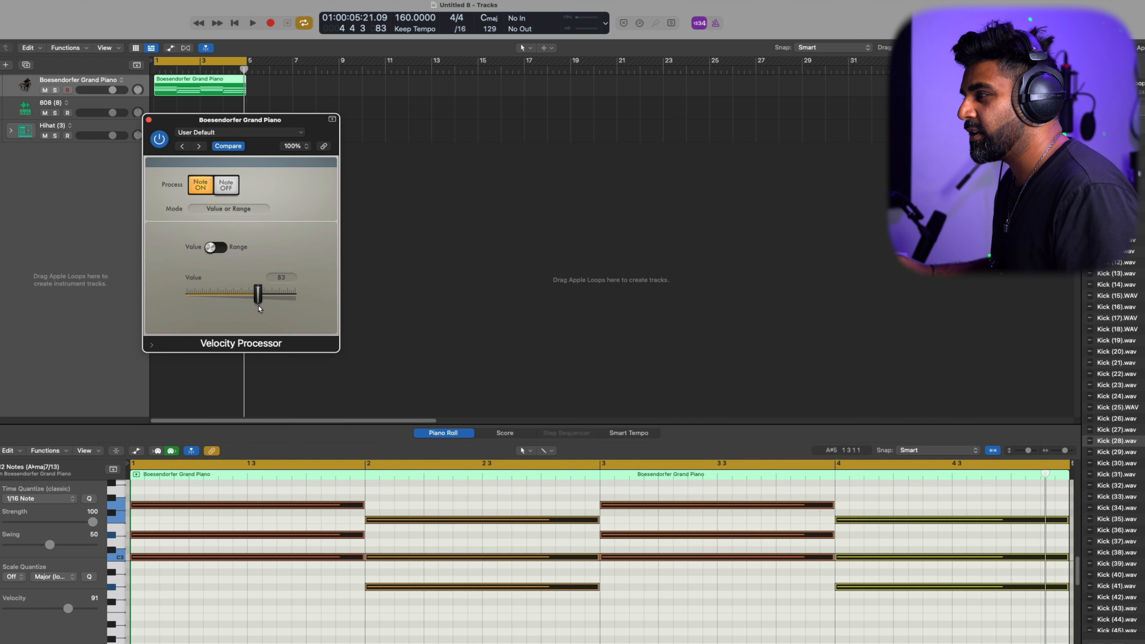
click(149, 120)
key(space)
drag(112, 90, 99, 90)
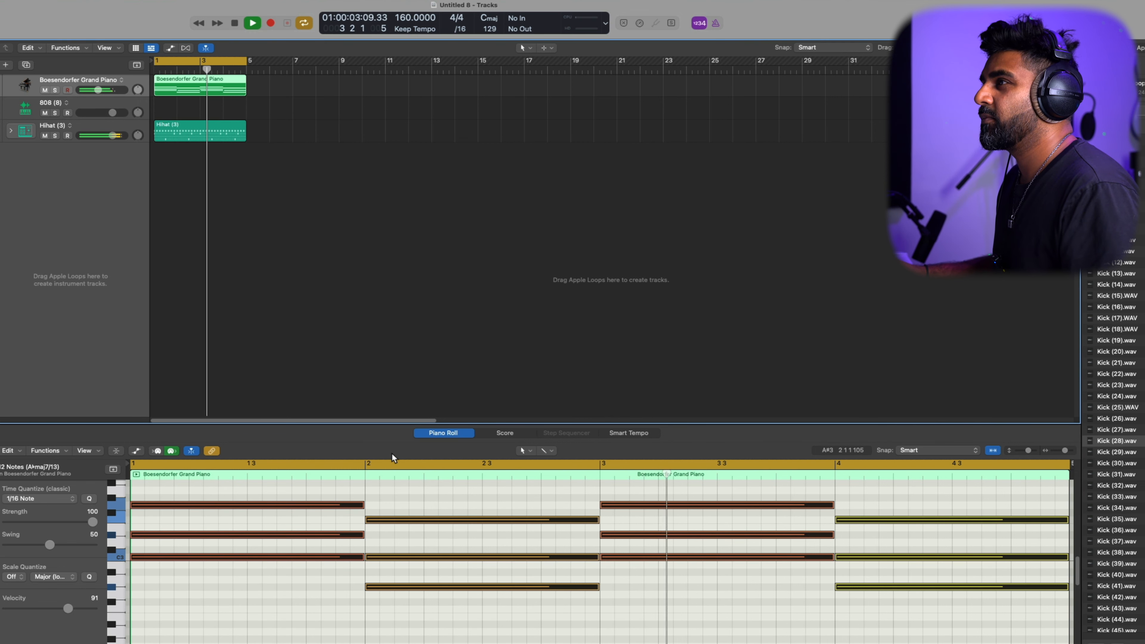
Create a new instrument track with Alchemy and copy the piano chord region onto it.
key(alt+super+s)
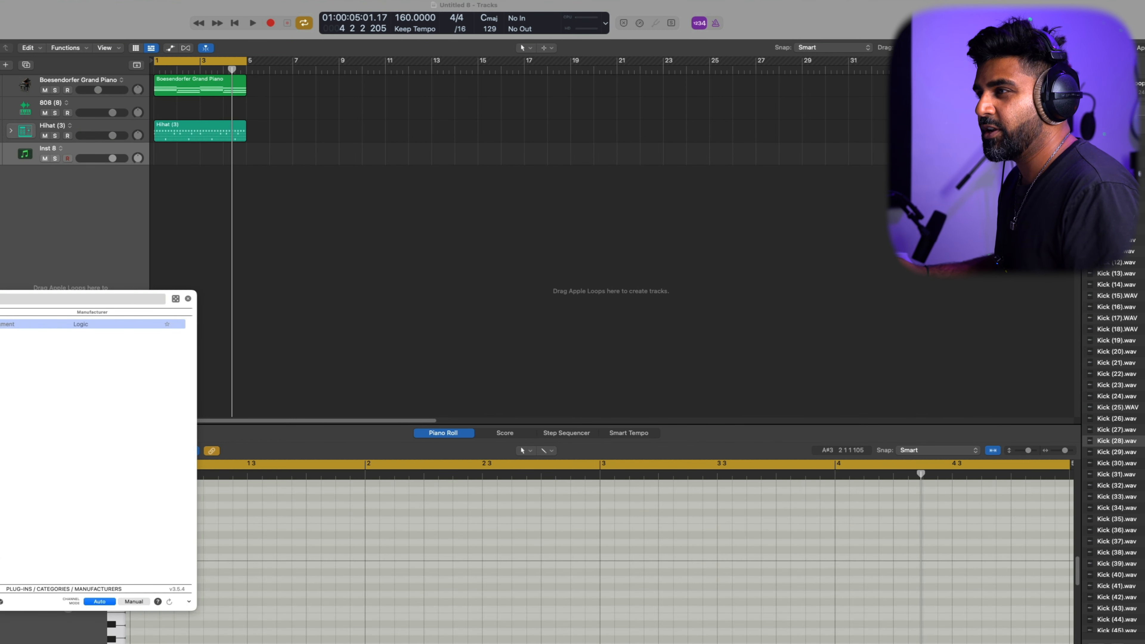
key(Return)
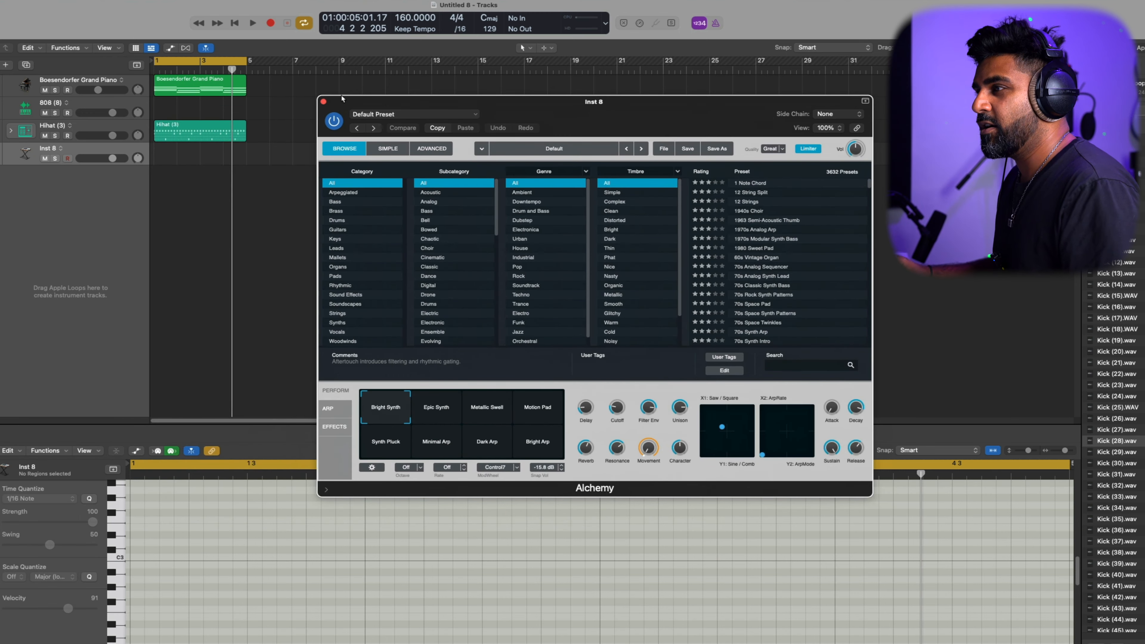
drag(168, 86, 168, 200)
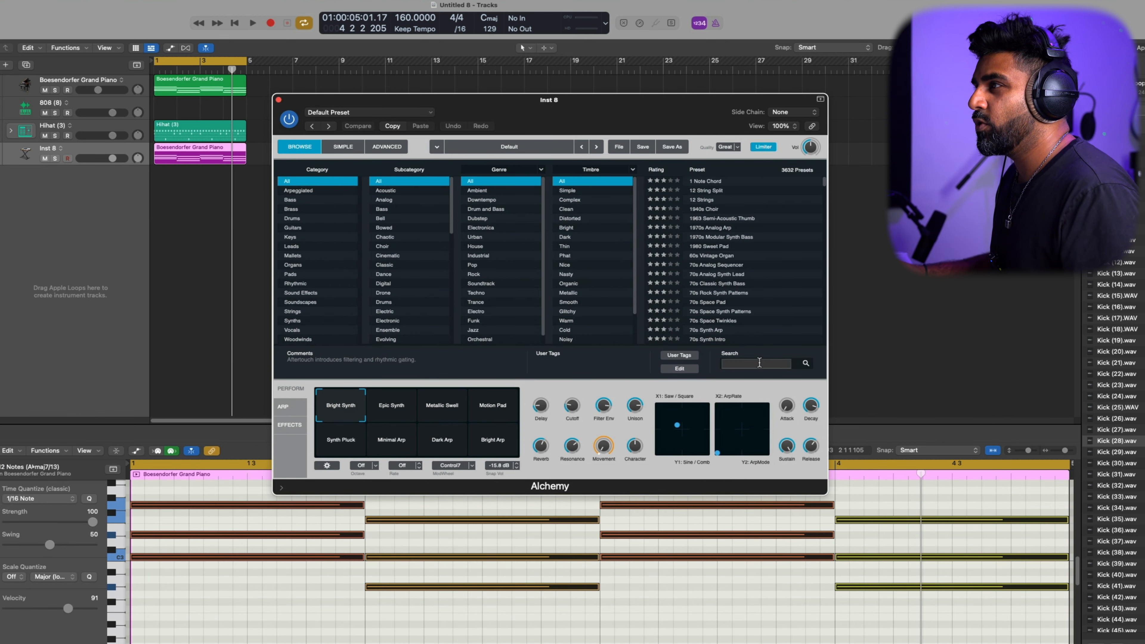
Search the Alchemy presets for "pad" and load the Alpha Pad preset.
text(pad)
scroll(669, 279, down, 4)
click(702, 293)
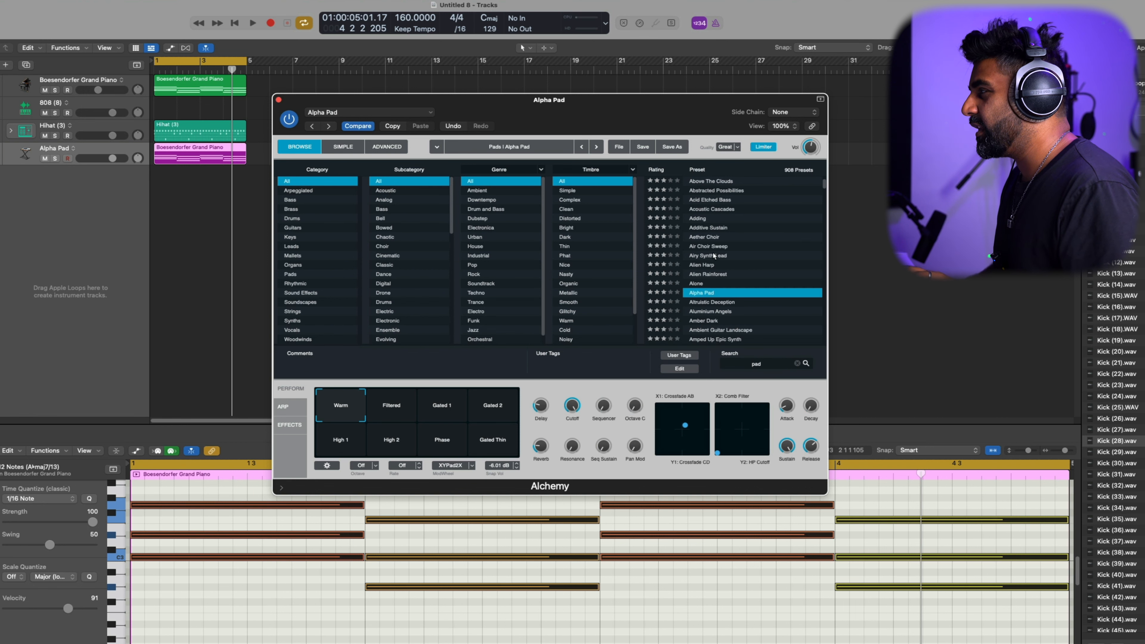
scroll(715, 307, up, 4)
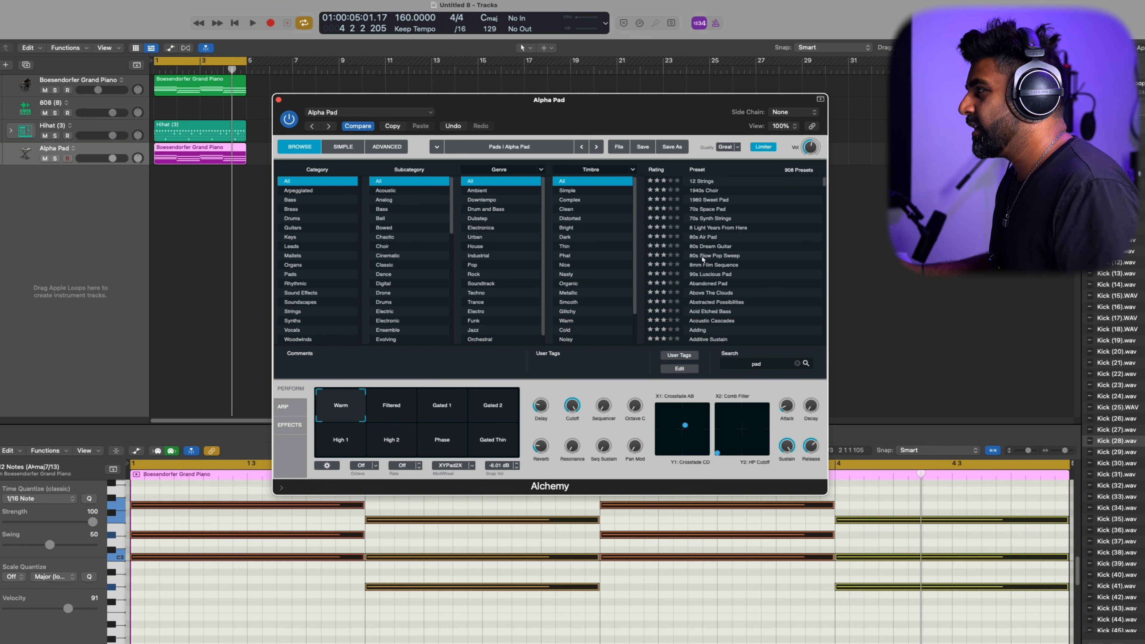
Replace Alpha Pad with the 90s Luscious Pad preset, solo the track and lower its volume while auditioning it.
click(703, 275)
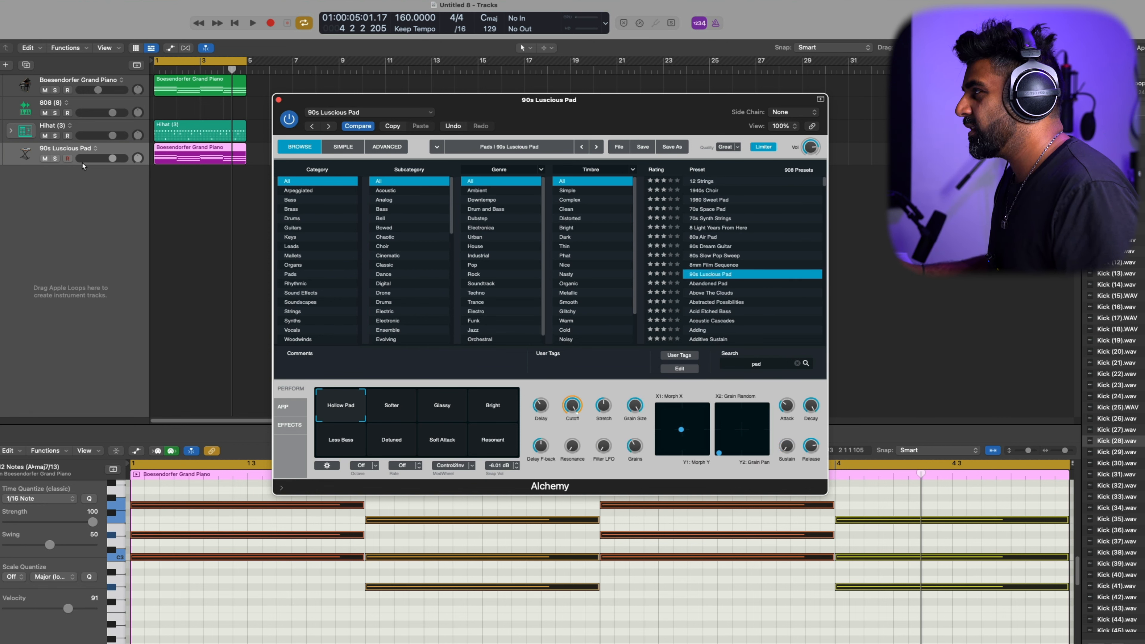
click(55, 159)
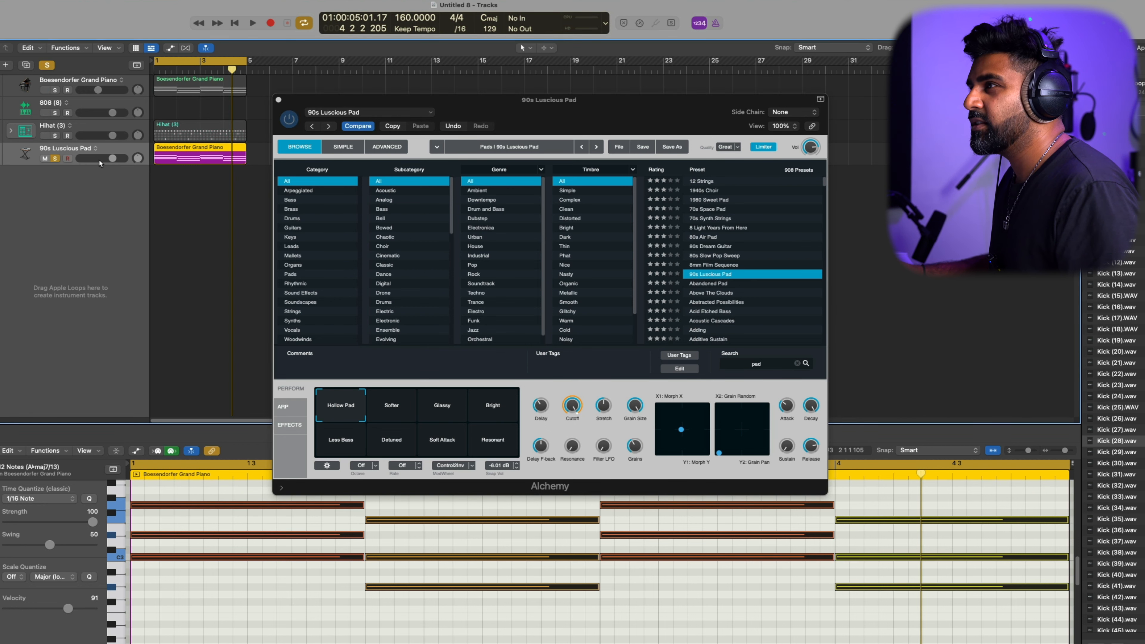
drag(97, 158, 93, 158)
key(space)
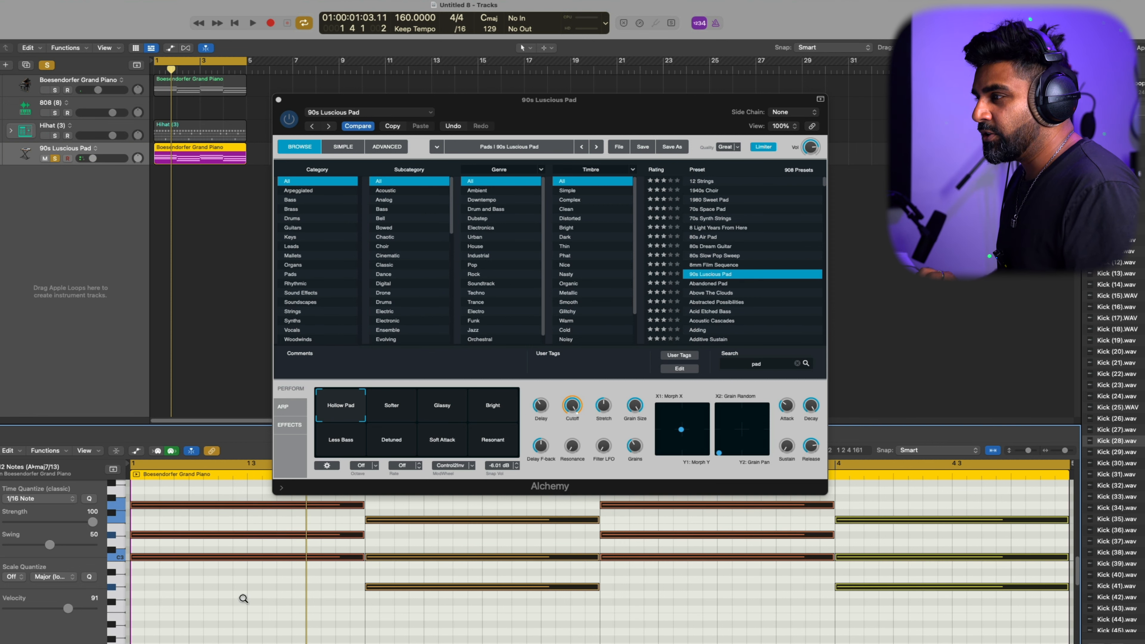
Transpose the pad's chords down one octave, unsolo the track and balance its volume against the other tracks during playback.
key(alt+shift+Down)
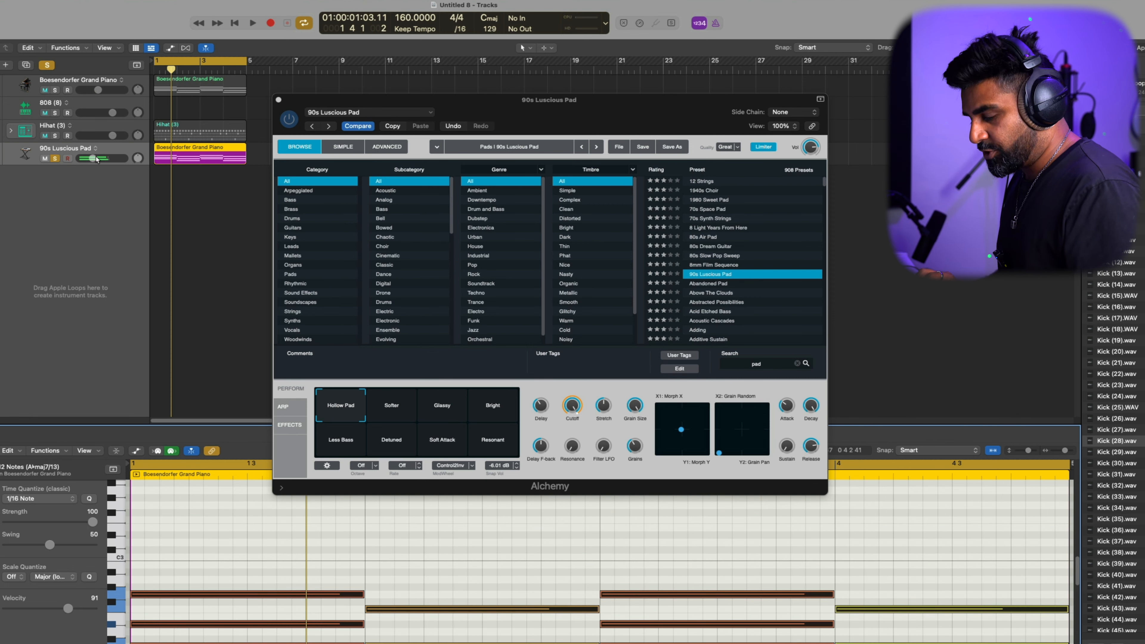
key(s)
key(space)
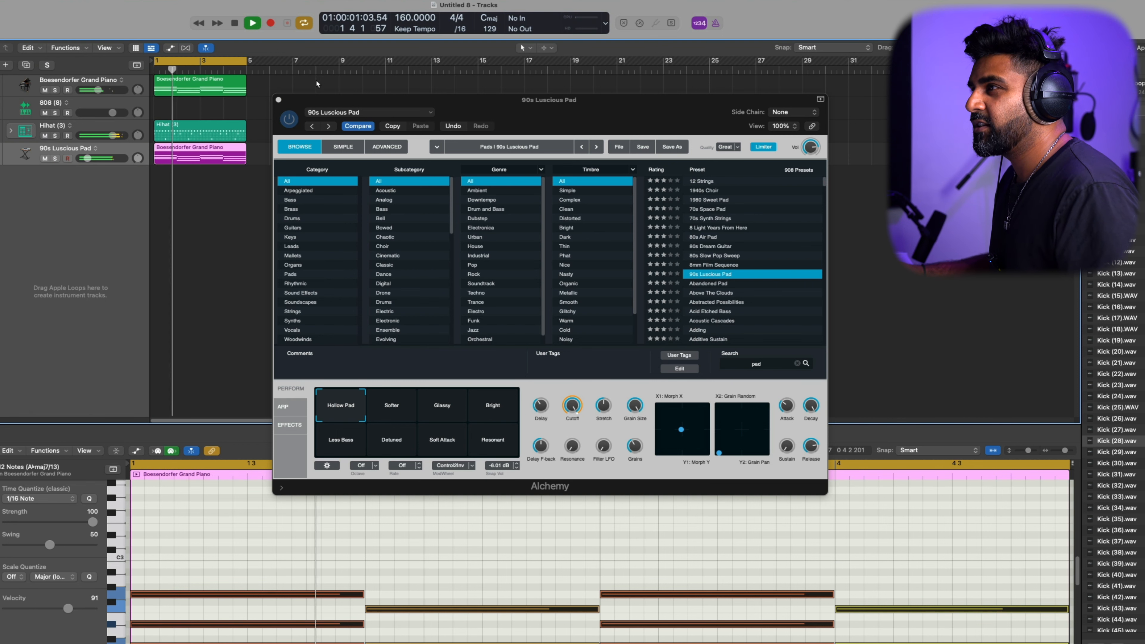
click(278, 100)
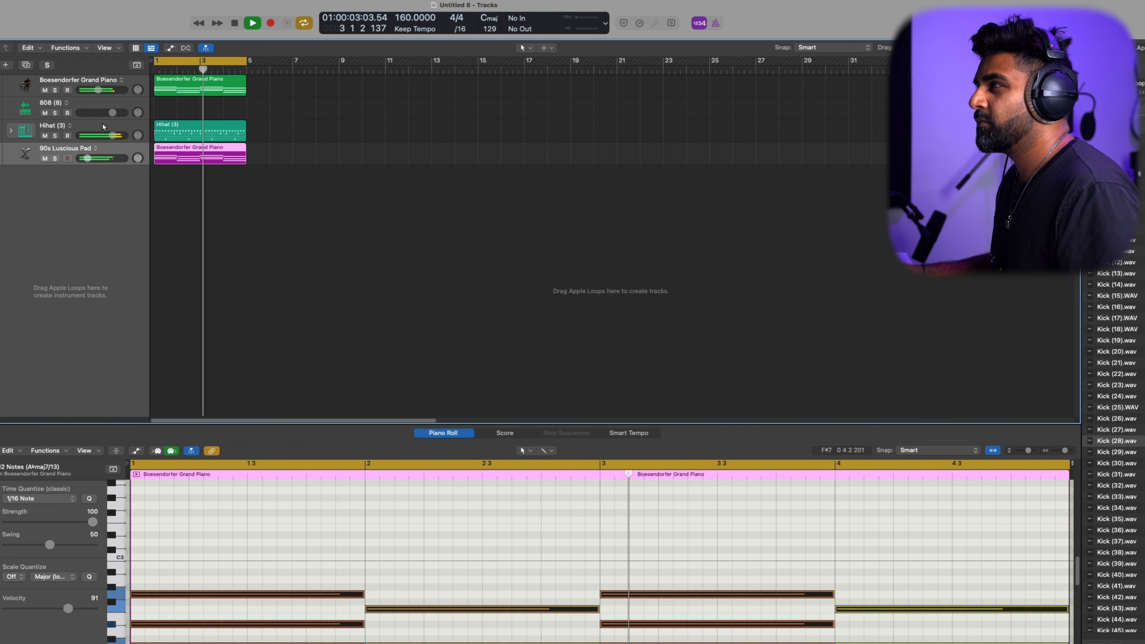
mouse_move(84, 165)
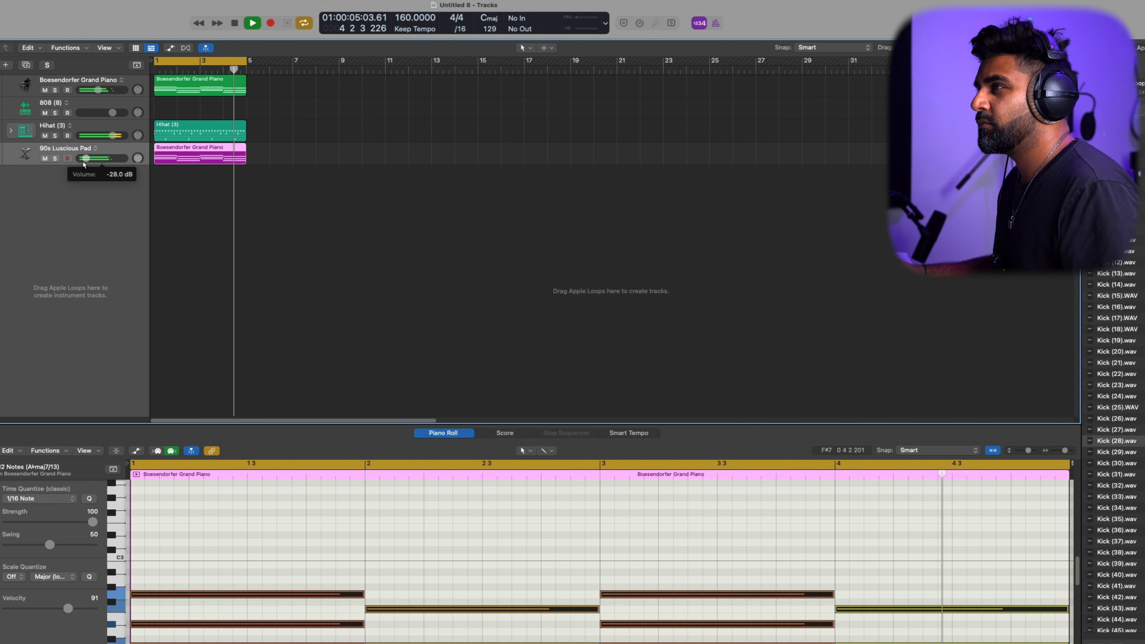
drag(83, 165, 92, 161)
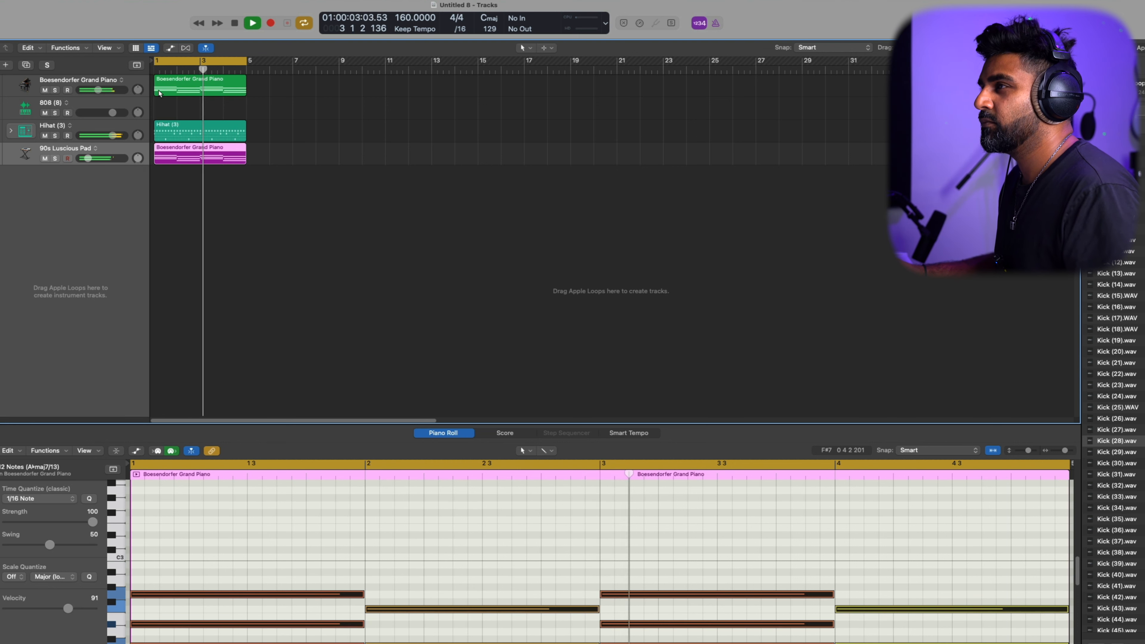
key(space)
Create a new instrument track below the pad and load Alchemy on it.
double_click(48, 239)
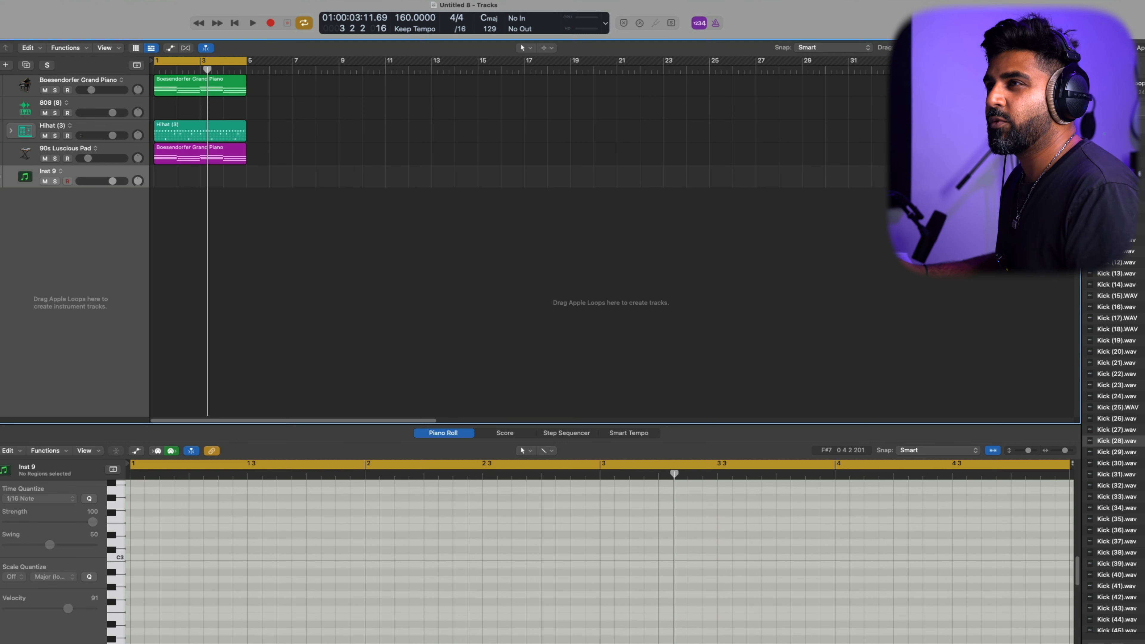
key(ctrl+space)
text(alch)
key(Return)
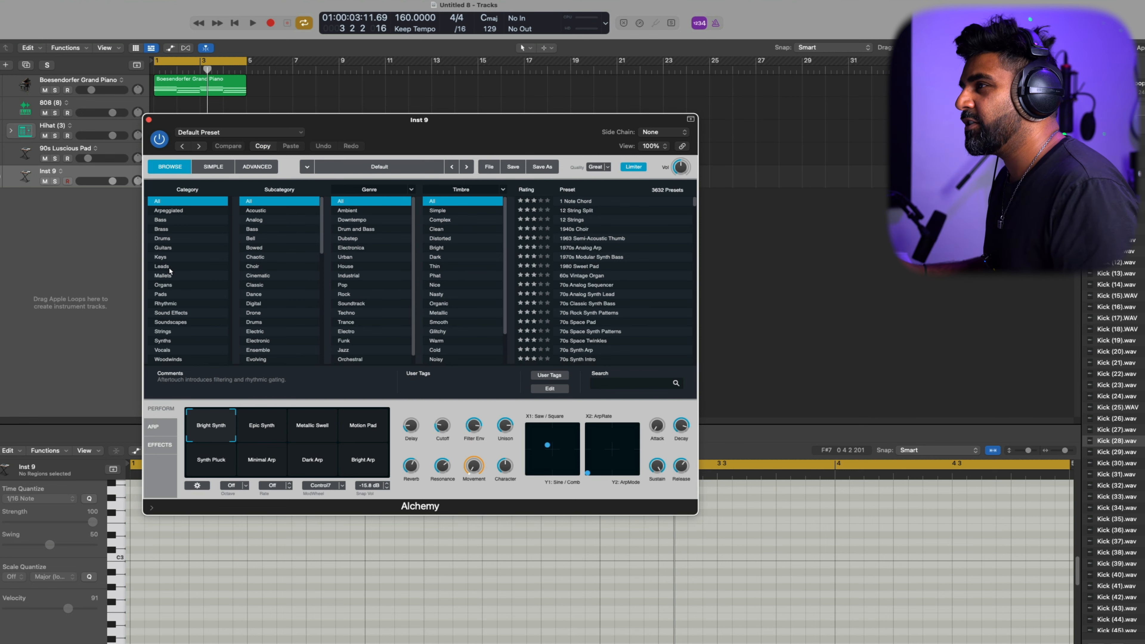
Filter the Alchemy presets to Guitars, try Arp Psychedelic Chord, and load the Ambient Guitar preset.
click(163, 248)
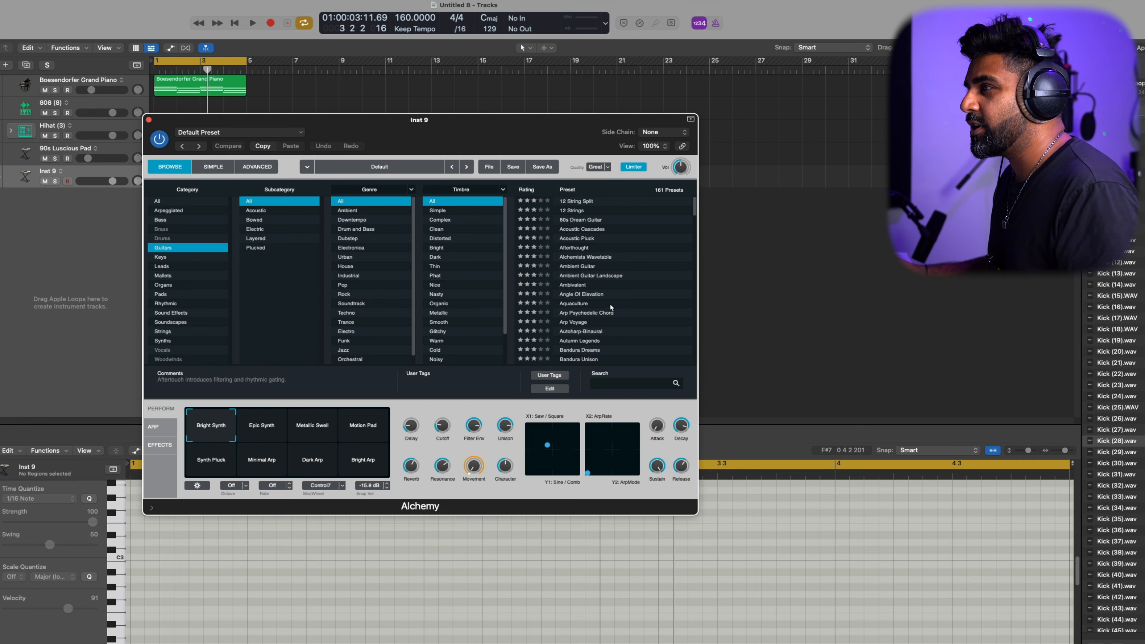
click(611, 312)
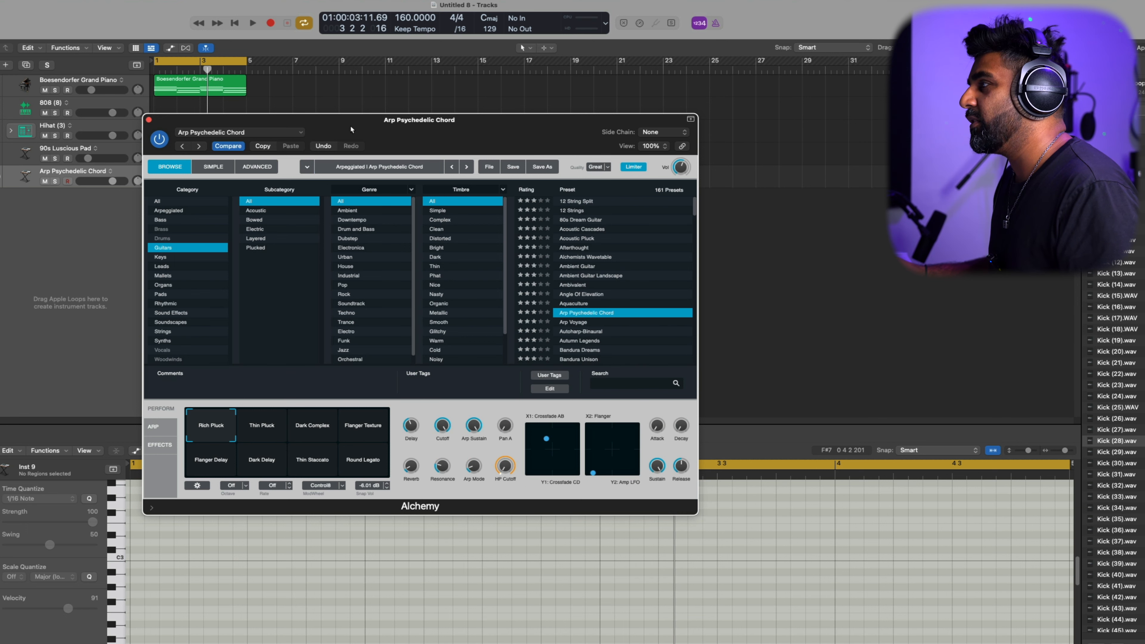
drag(351, 130, 488, 119)
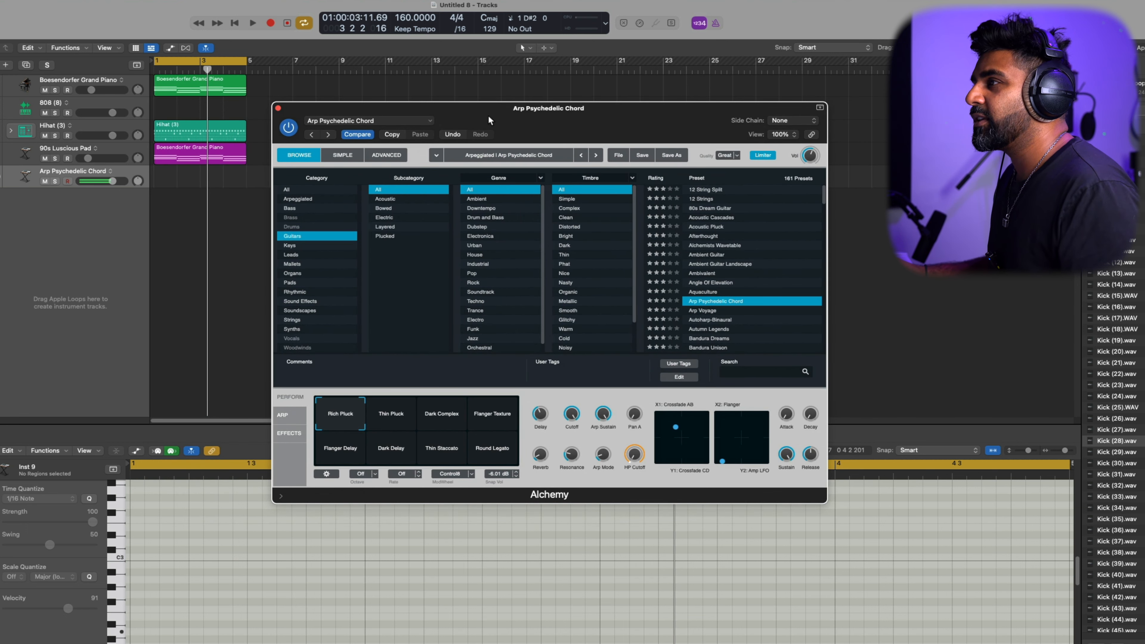
click(697, 256)
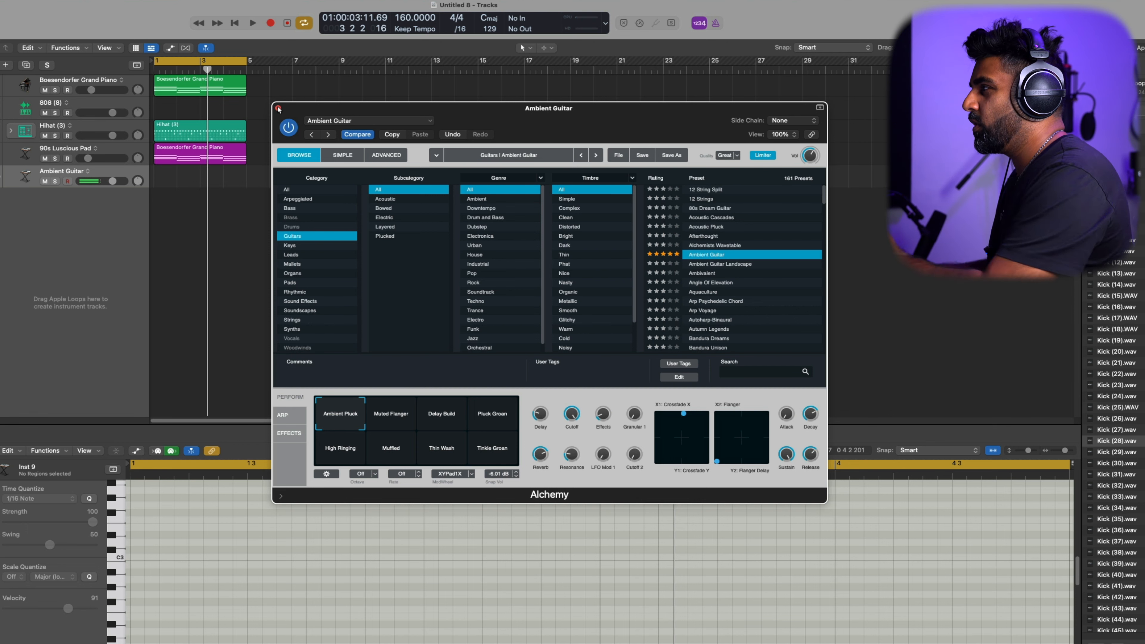
key(super+w)
Copy the chord region onto the Ambient Guitar track at the original octave and keep the Pencil tool as the editor's secondary tool.
drag(180, 154, 171, 178)
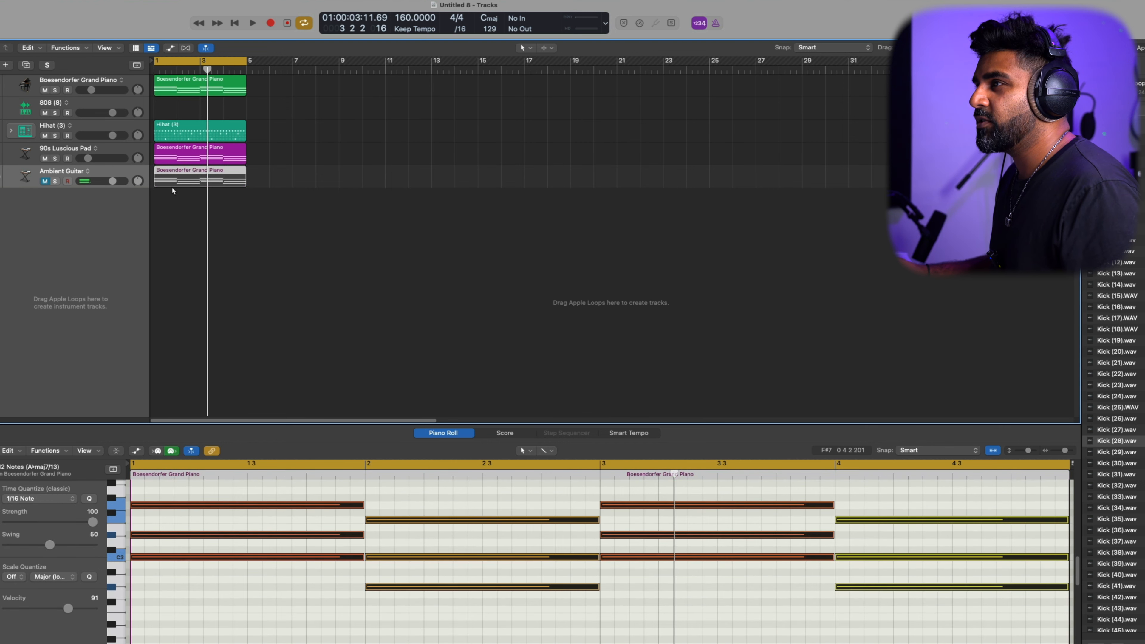
click(314, 590)
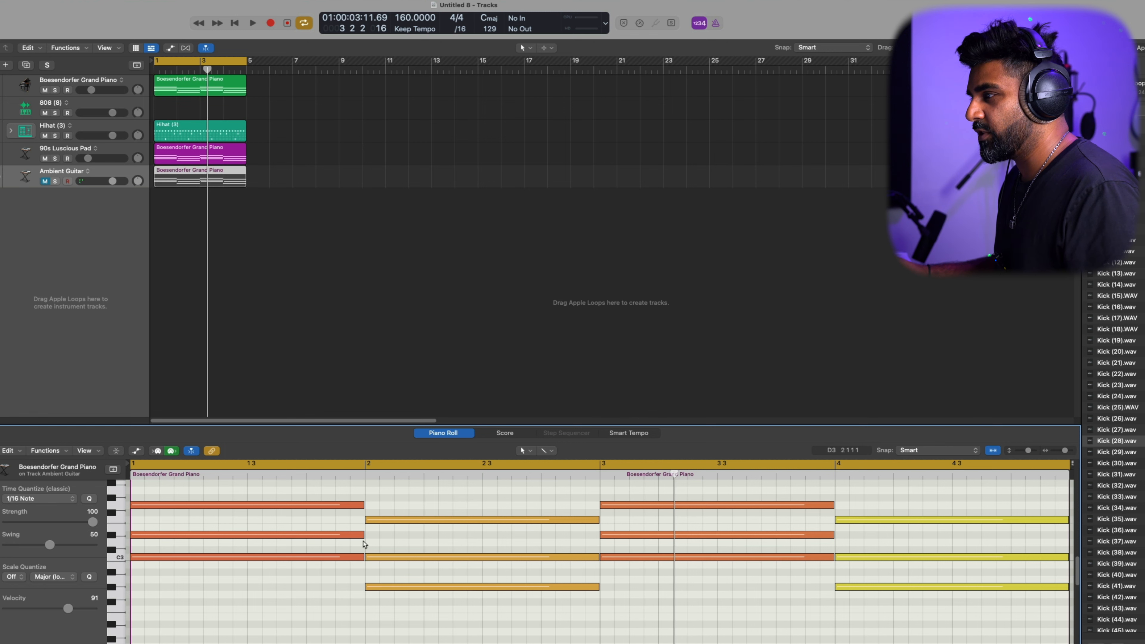
click(543, 450)
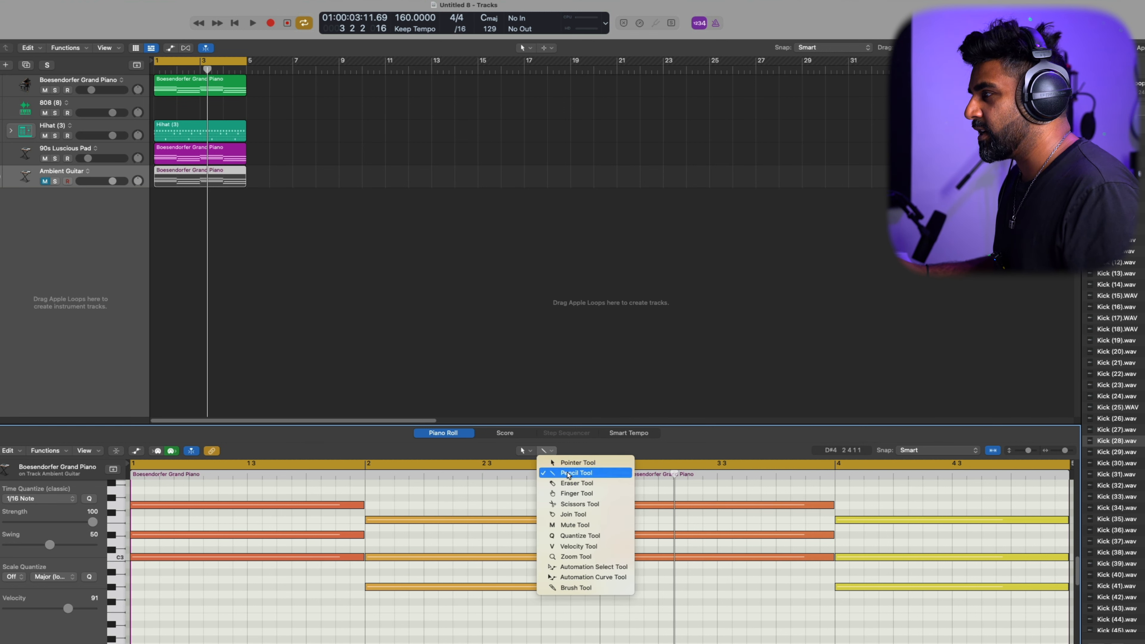
click(667, 455)
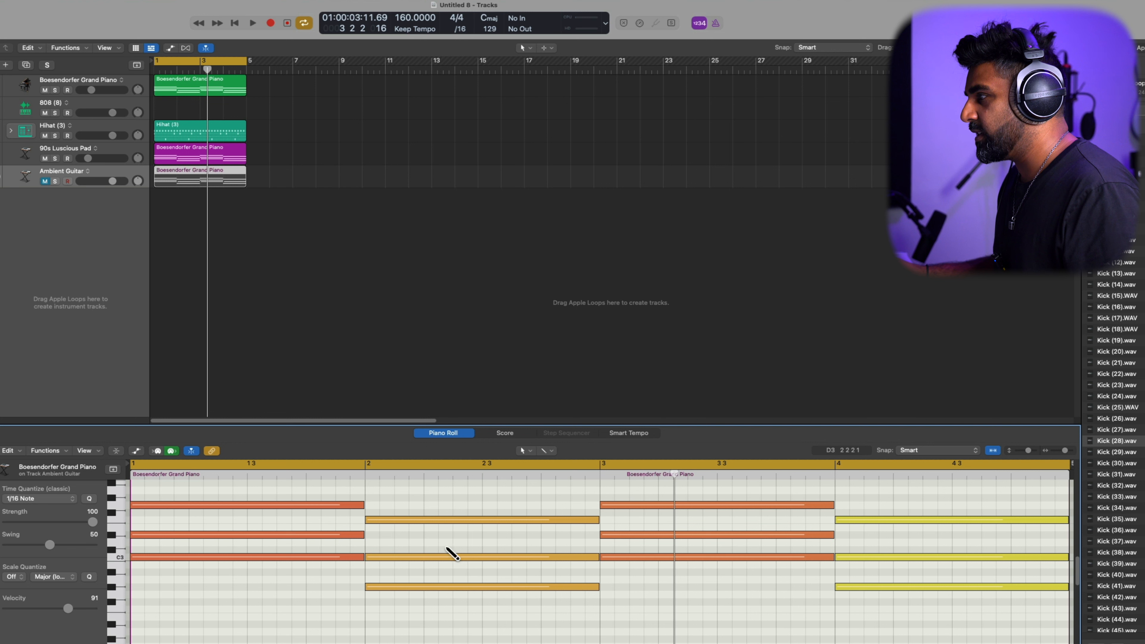
Turn the Ambient Guitar chords into a four-bar arpeggio by staggering note starts, adding extra notes and making all notes legato.
drag(363, 557, 189, 538)
mouse_move(132, 505)
mouse_down()
mouse_move(316, 507)
mouse_move(274, 508)
mouse_up()
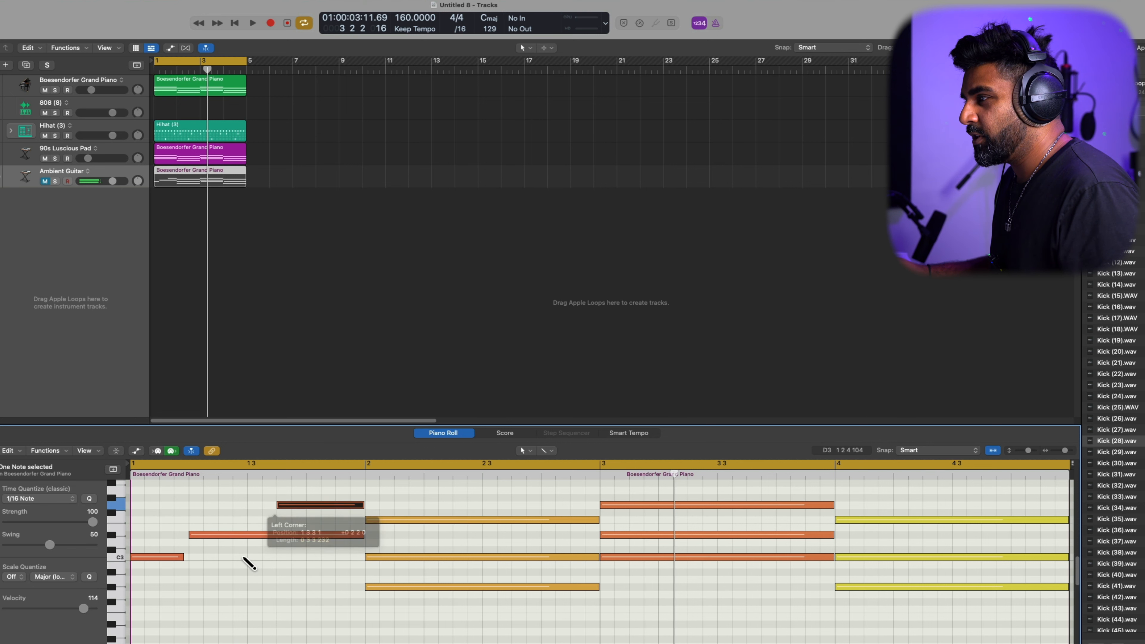
super+click(259, 560)
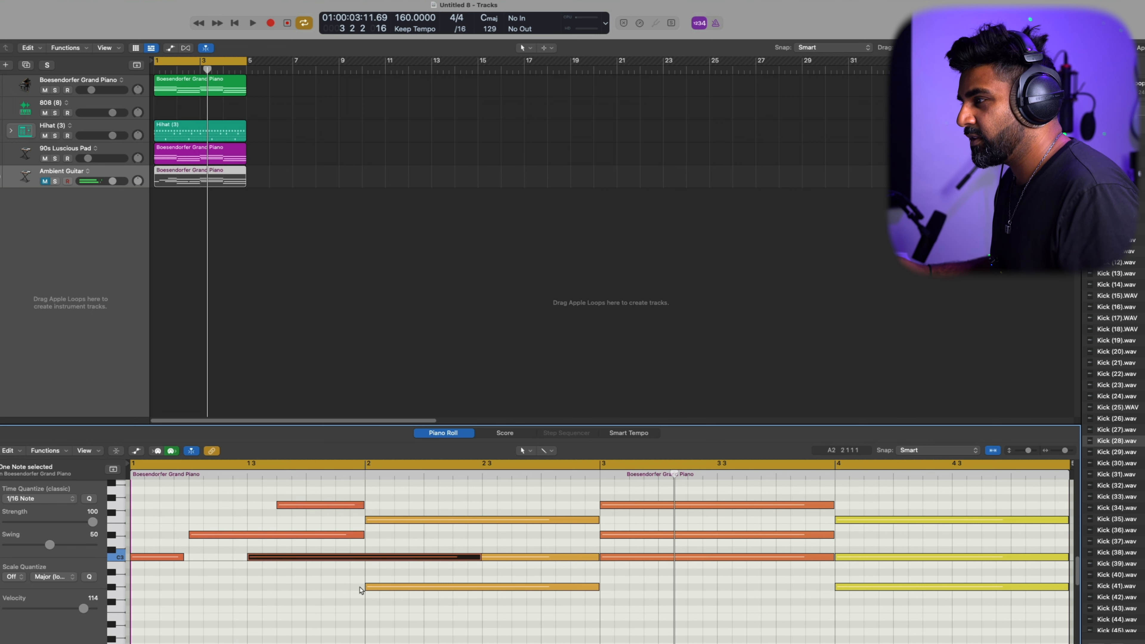
key(super+a)
key(shift+backslash)
click(298, 571)
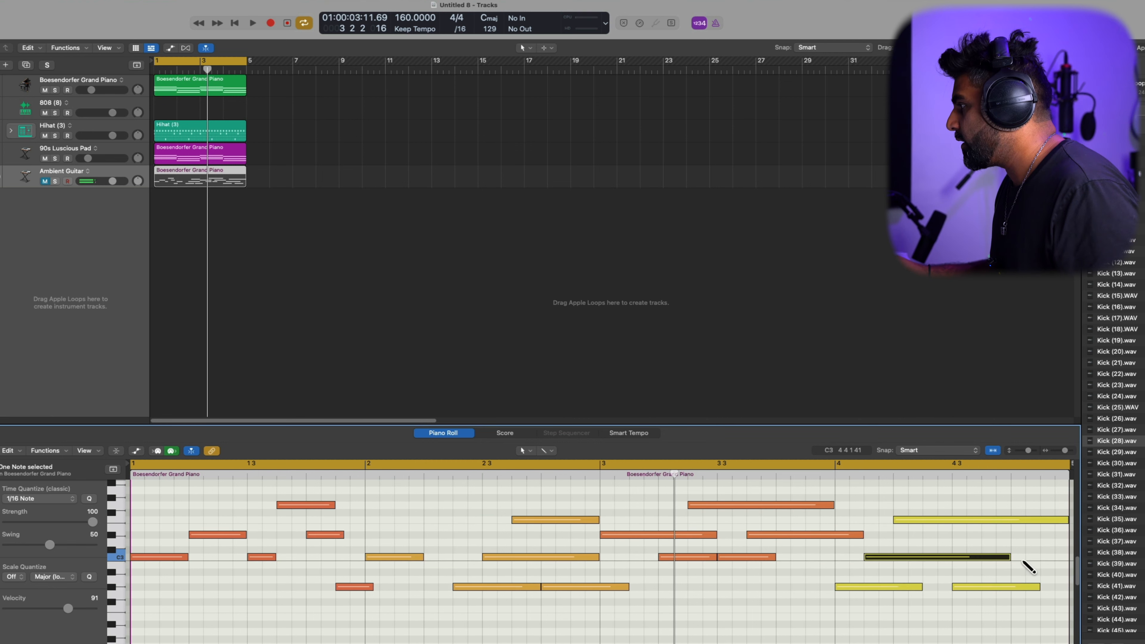
super+click(1022, 560)
key(super+a)
key(super+z)
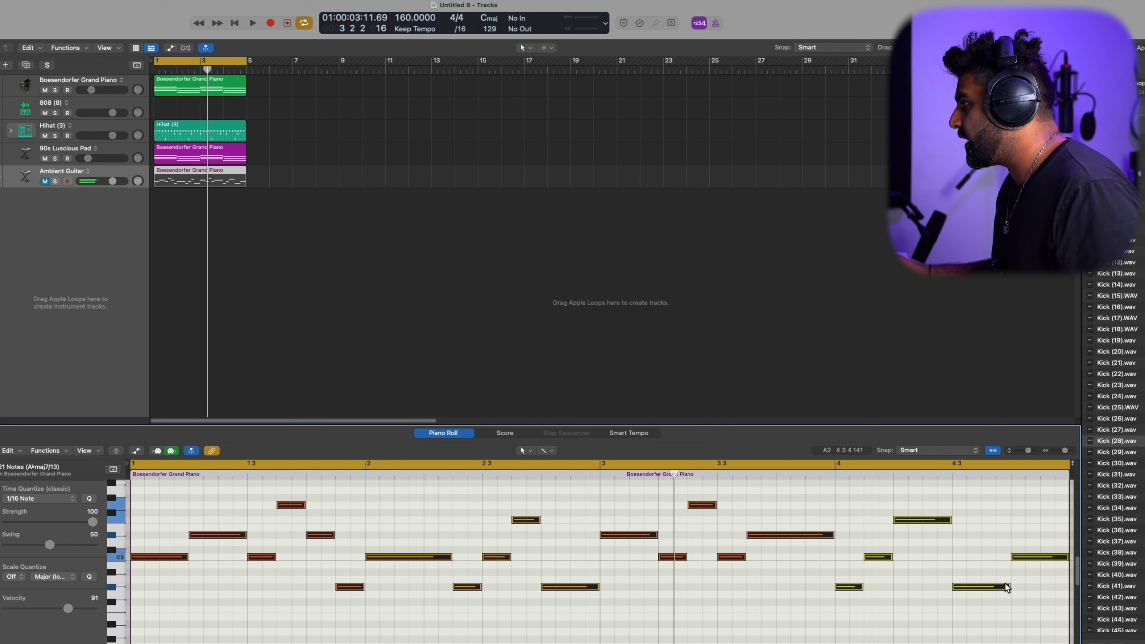
click(535, 325)
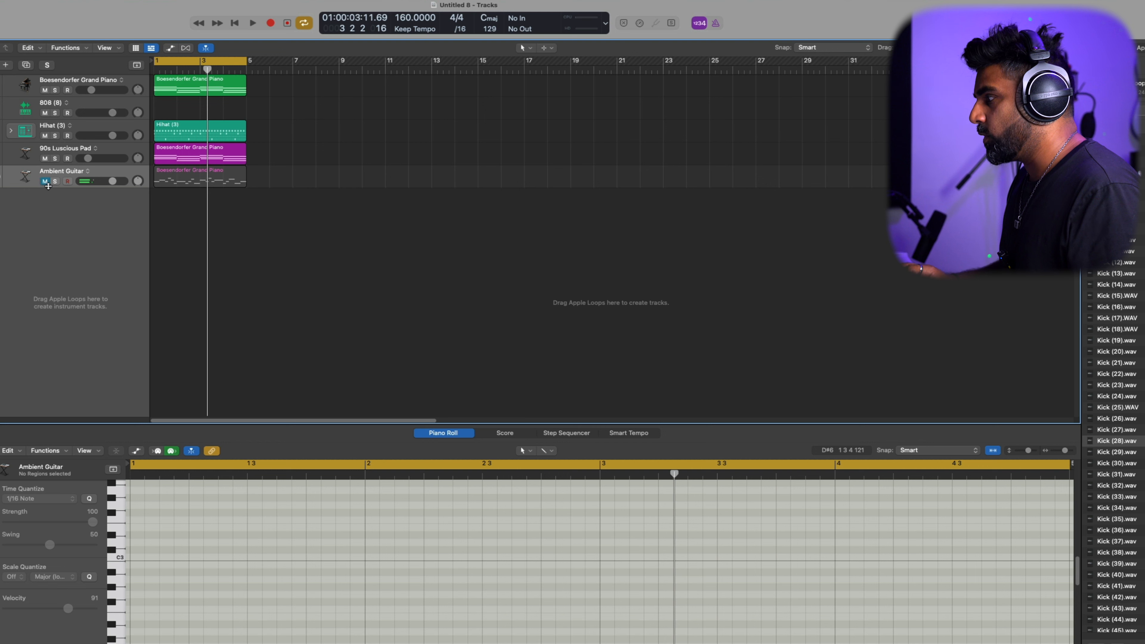
Audition the Ambient Guitar arpeggio soloed, lower the track's volume, and leave the track unsoloed and unmuted.
click(54, 181)
key(space)
drag(112, 181, 99, 181)
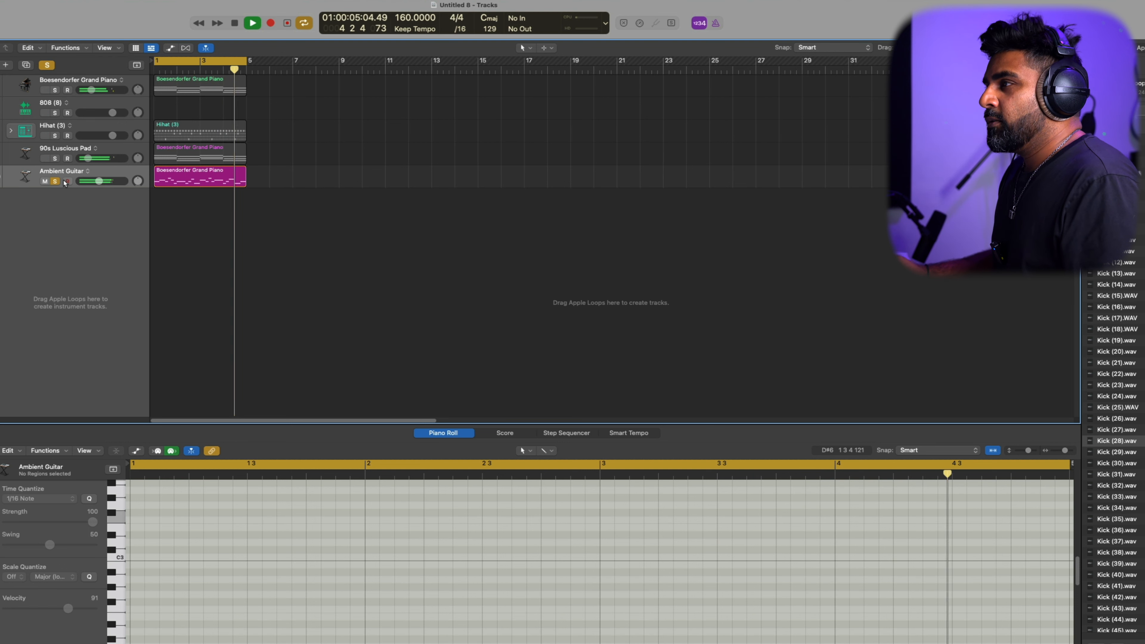
key(space)
click(55, 181)
click(45, 182)
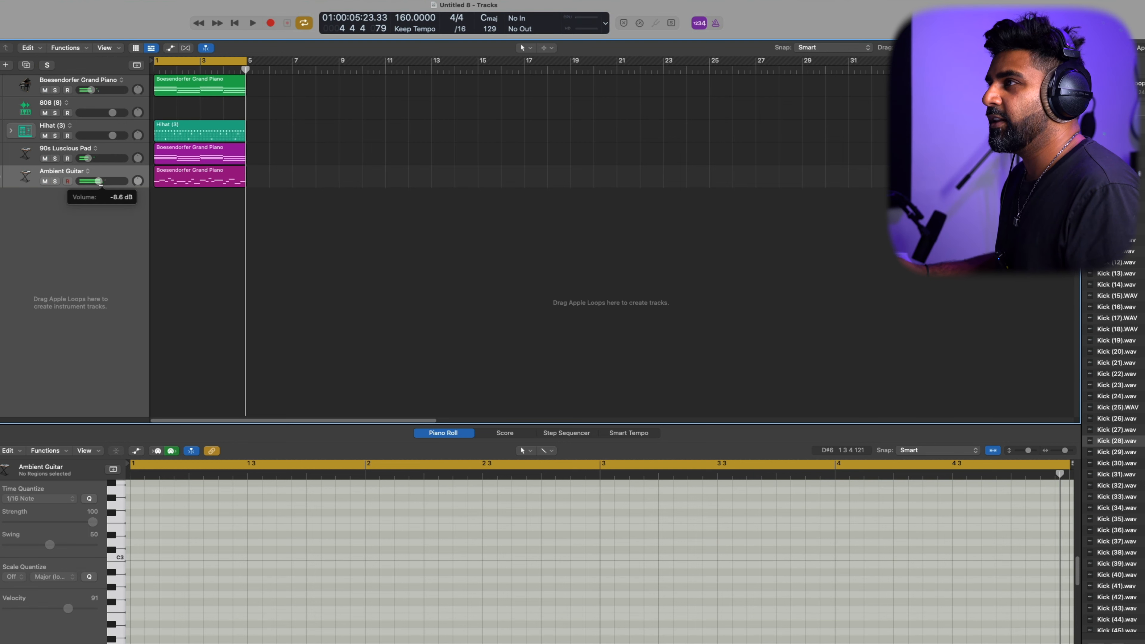
Lower the 90s Luscious Pad volume slightly and mute the Boesendorfer Grand Piano while playing the mix.
drag(87, 158, 84, 159)
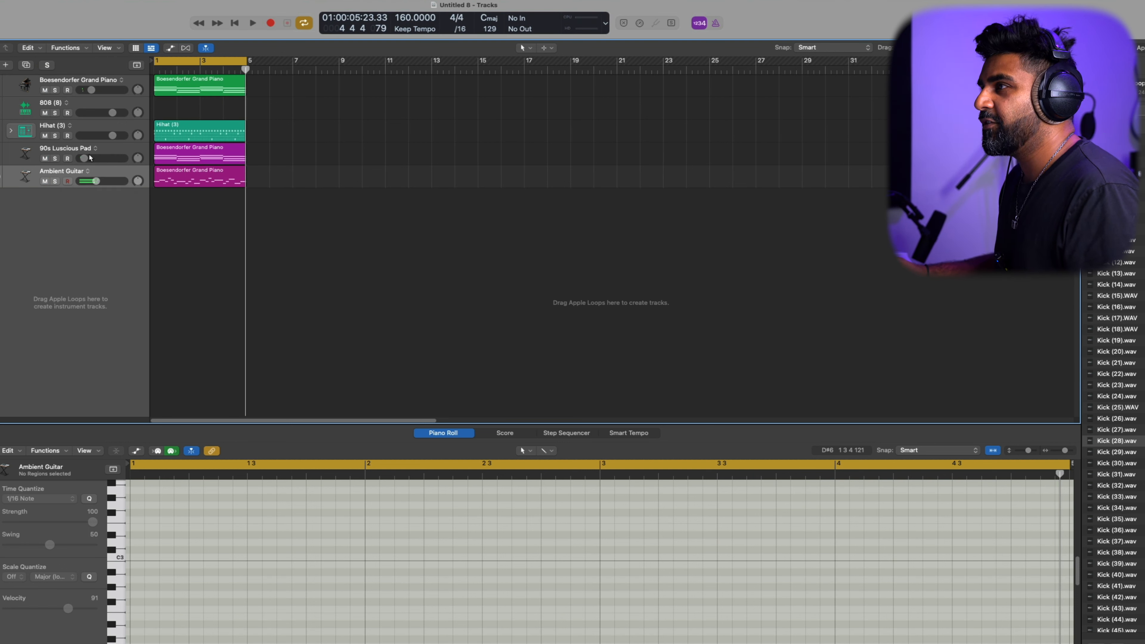
key(space)
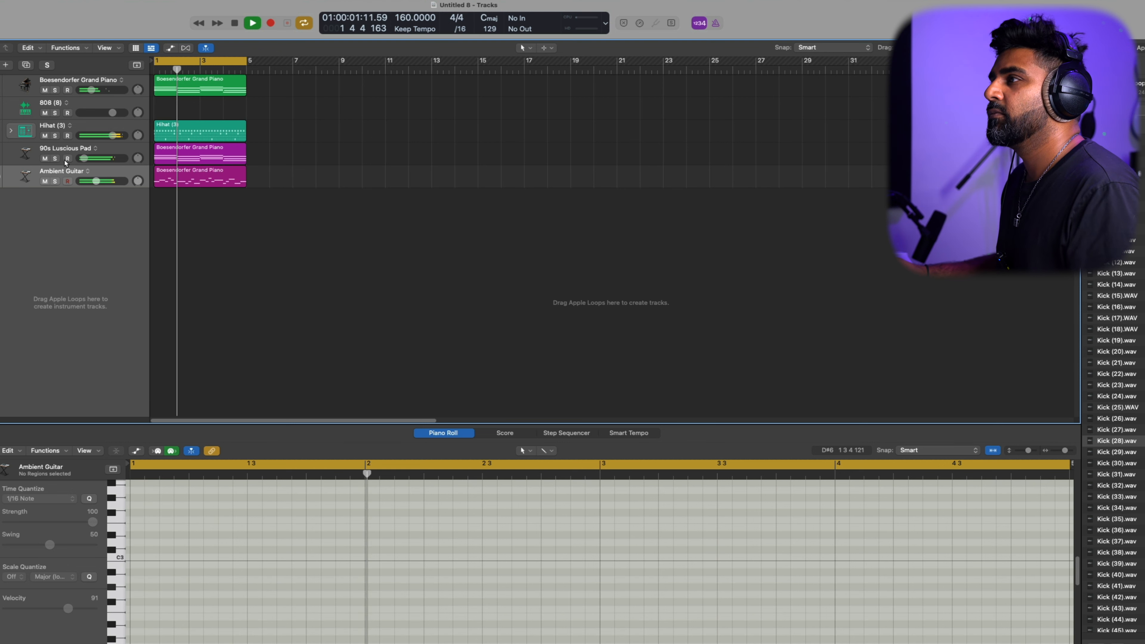
click(44, 90)
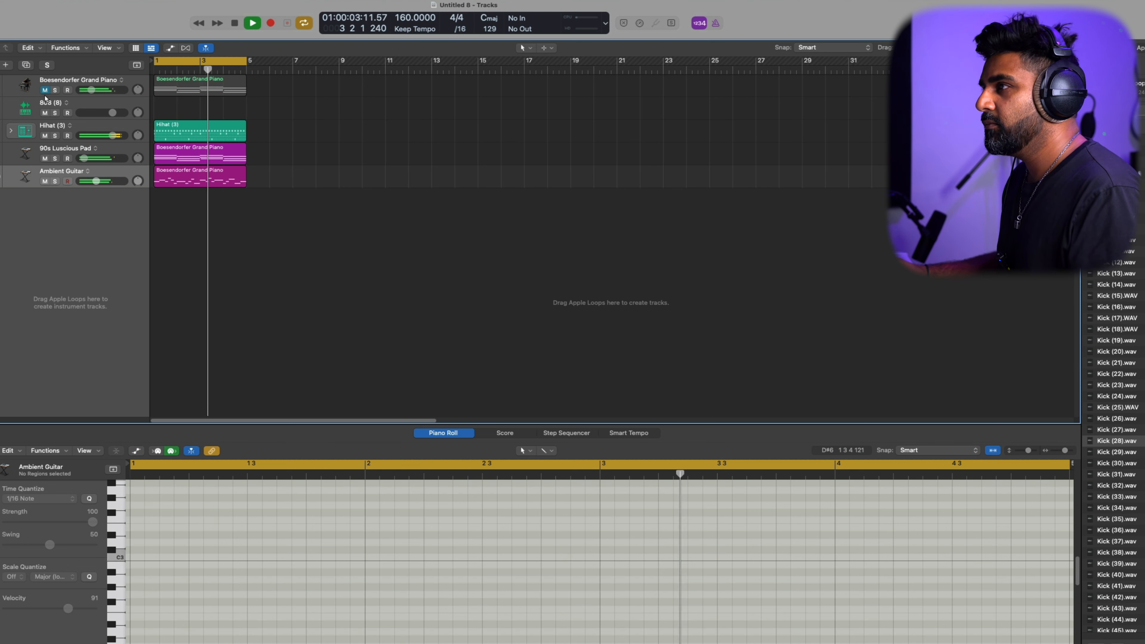
key(space)
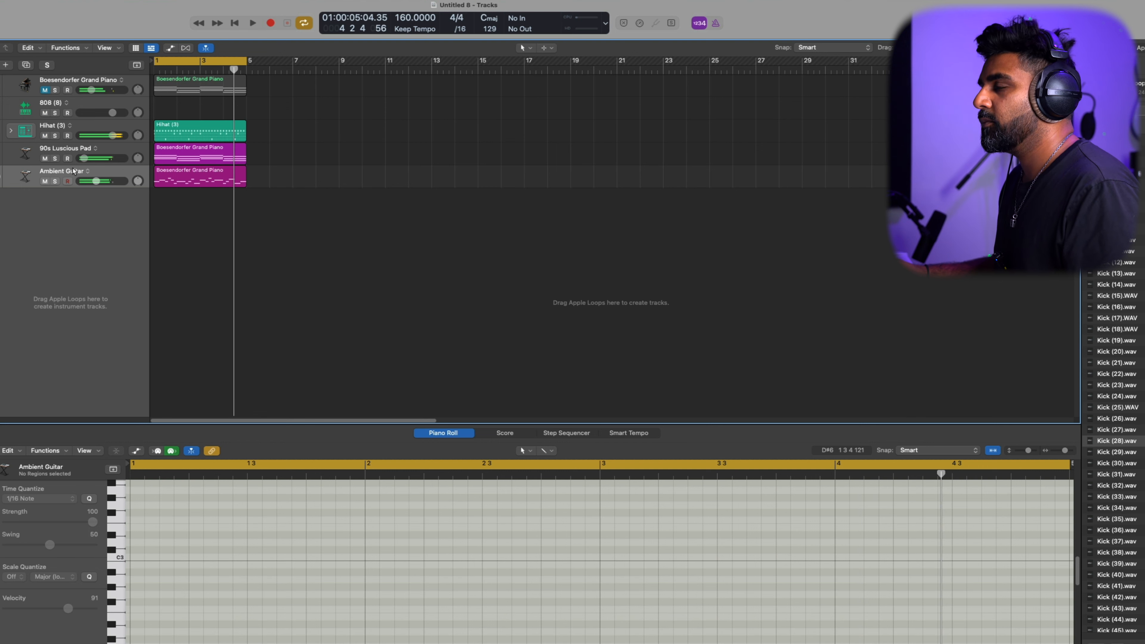
In the Ambient Guitar's Alchemy effects, switch off both Mod FX and keep Delay and Acoustic Reverb on while auditioning the mix.
click(74, 170)
key(v)
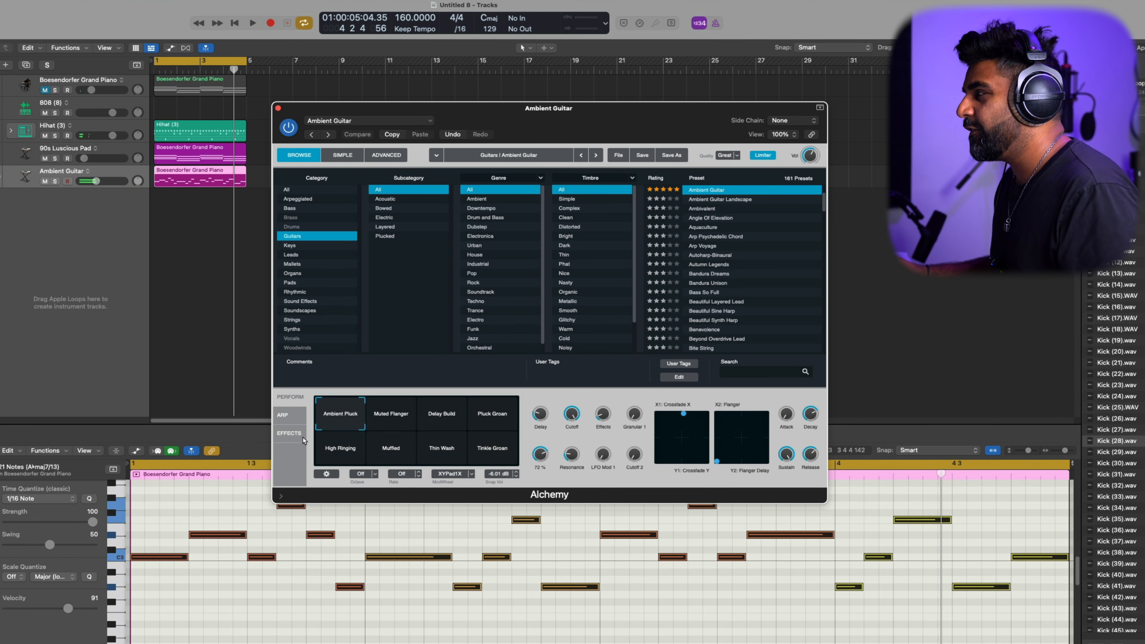
click(289, 434)
scroll(714, 428, right, 3)
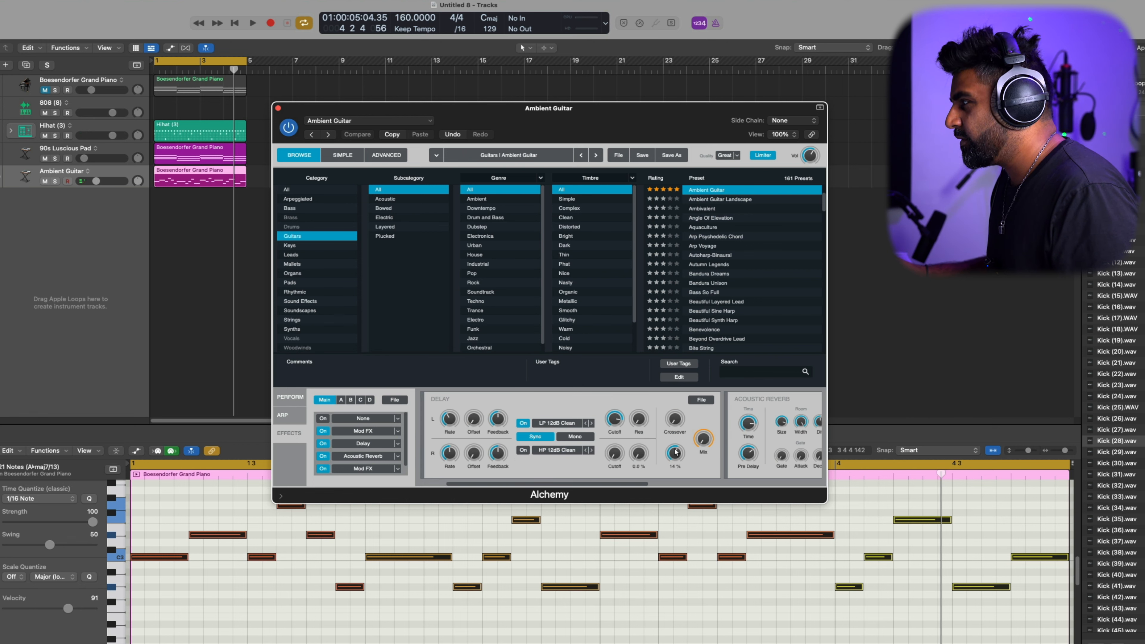
scroll(709, 488, right, 5)
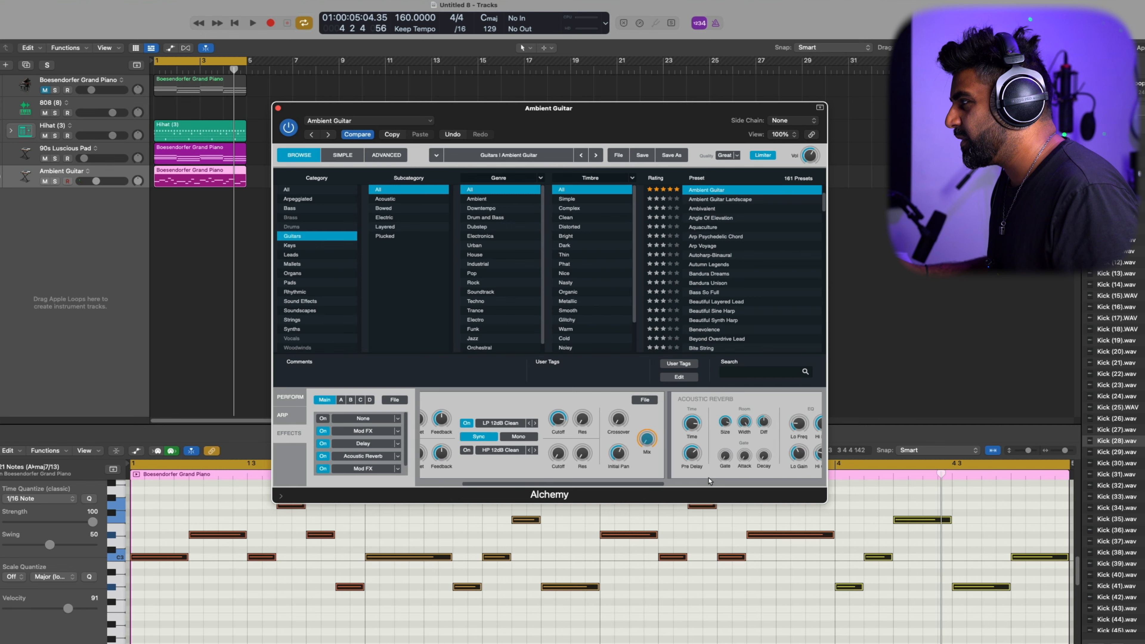
key(space)
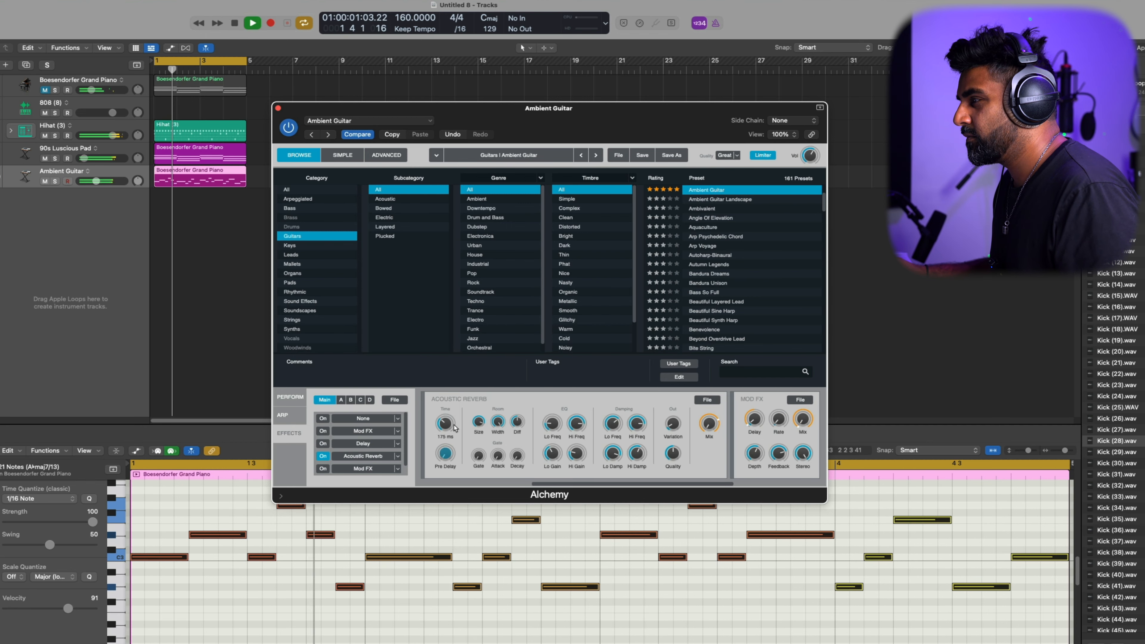
mouse_move(709, 415)
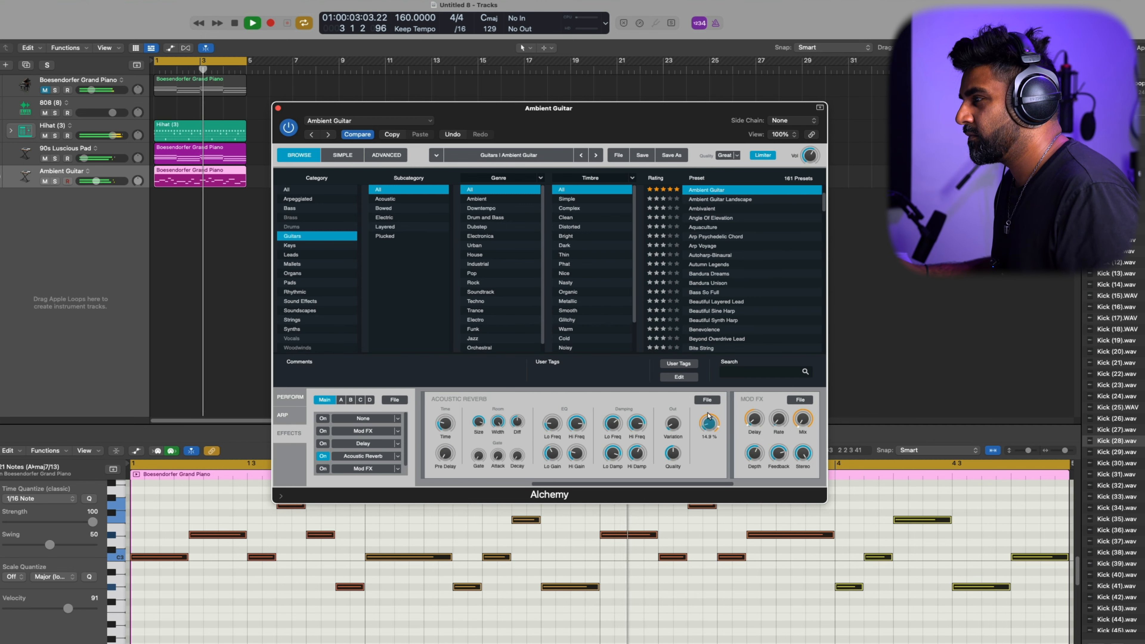
click(322, 444)
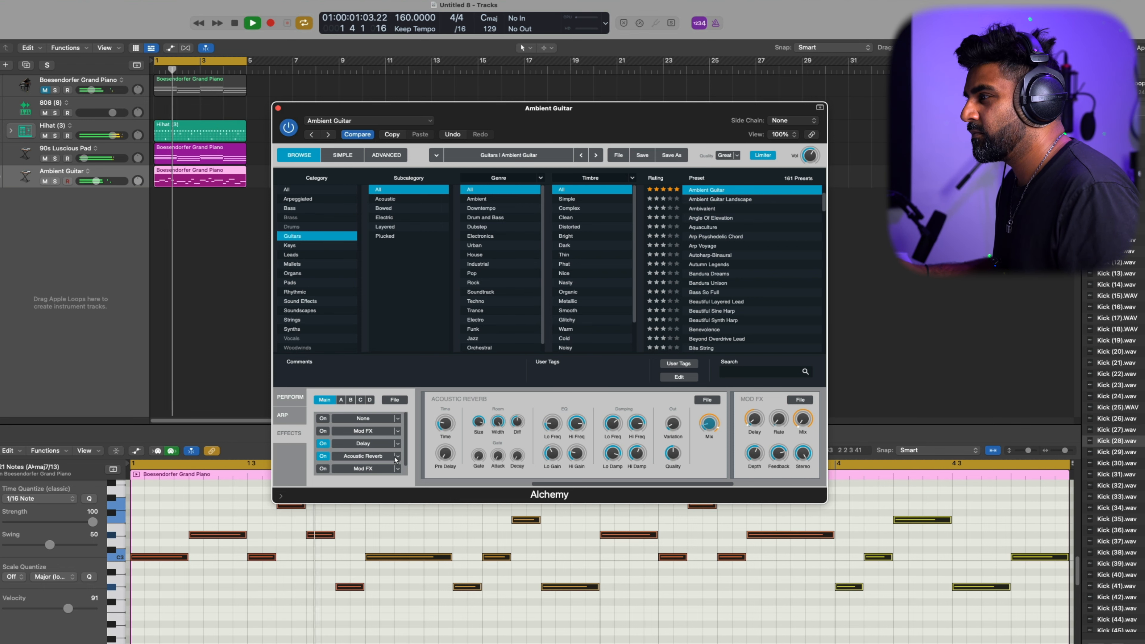
Stop playback, bounce the Ambient Guitar region in place to a new audio track and reverse the bounced region.
key(super+w)
key(space)
key(i)
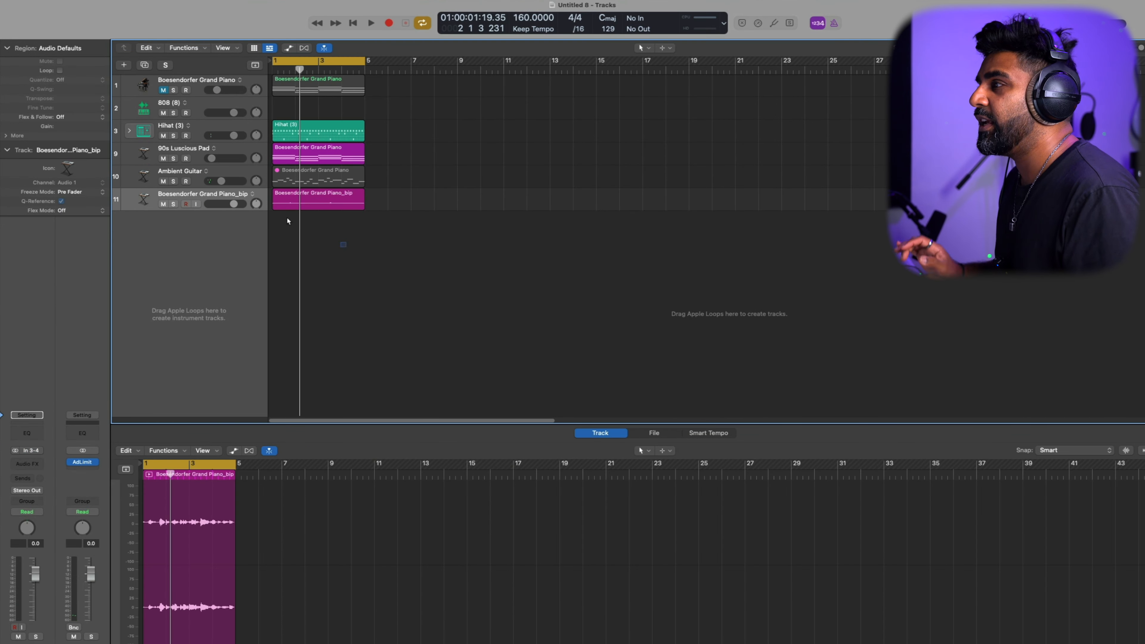
click(296, 199)
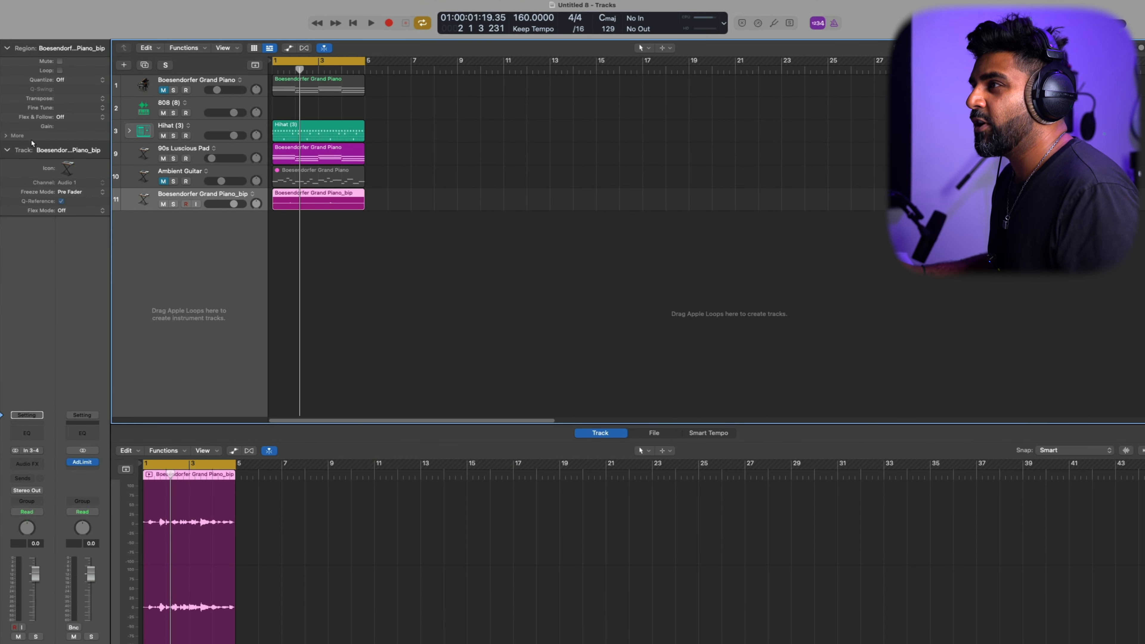
click(6, 136)
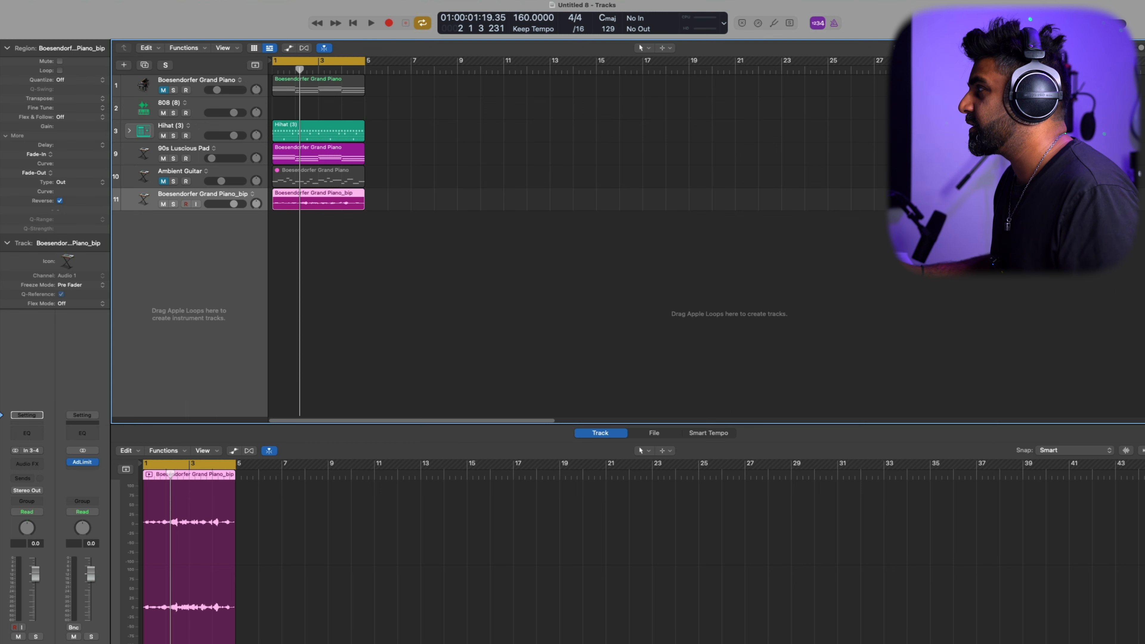
Lower the reversed guitar track's volume to -3.5 dB while playing the mix.
key(space)
drag(233, 204, 213, 210)
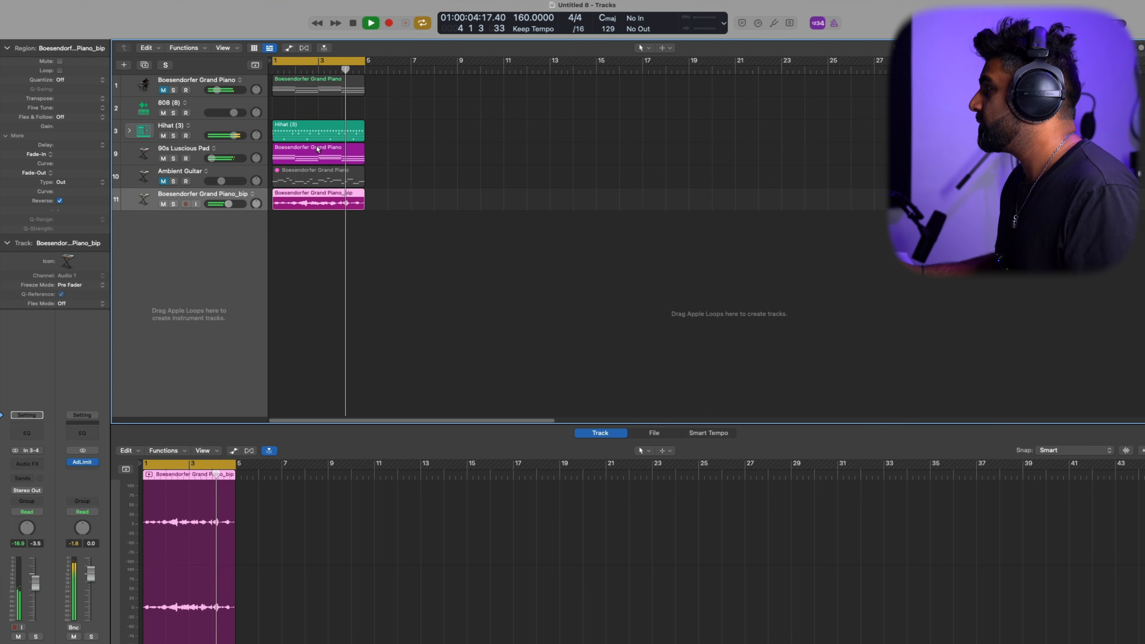
key(space)
Copy the Hihat (3) drum pattern onto the 808 (8) track and convert the copy to a MIDI region.
drag(290, 136, 289, 117)
right_click(302, 107)
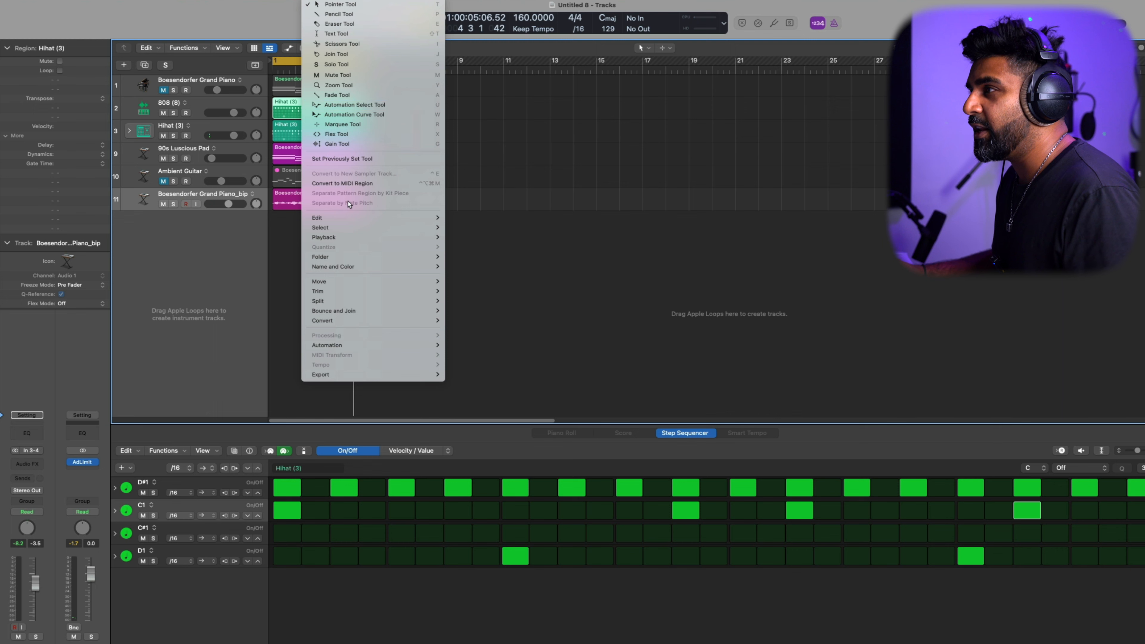
click(346, 183)
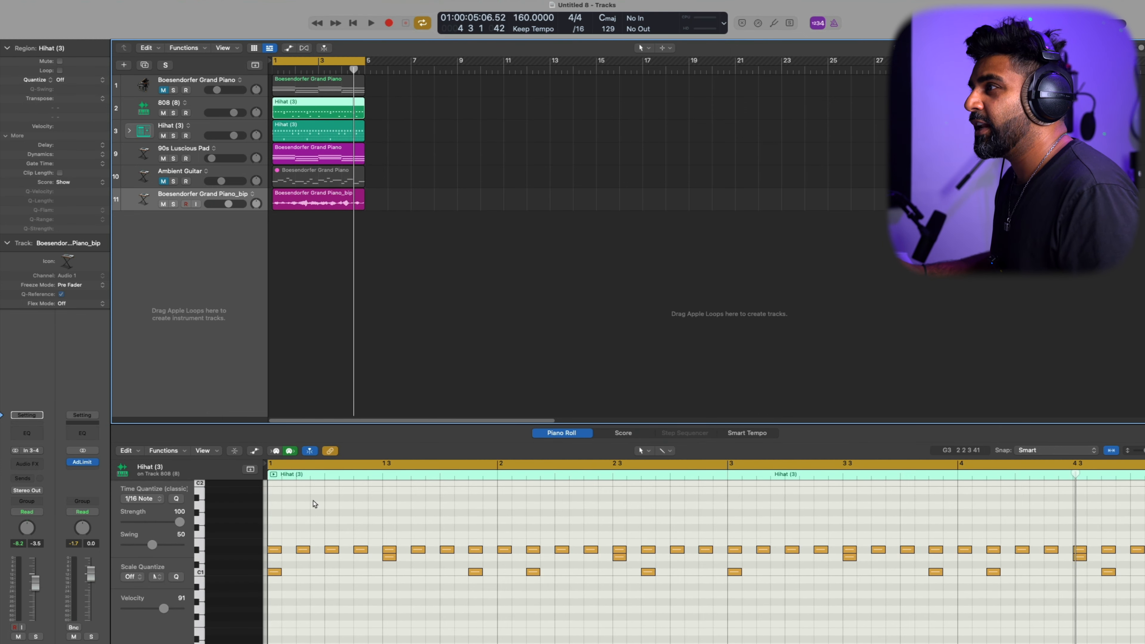
Delete the hi-hat and snare notes from the 808 region and make the remaining C1 kick notes legato.
click(199, 551)
key(Delete)
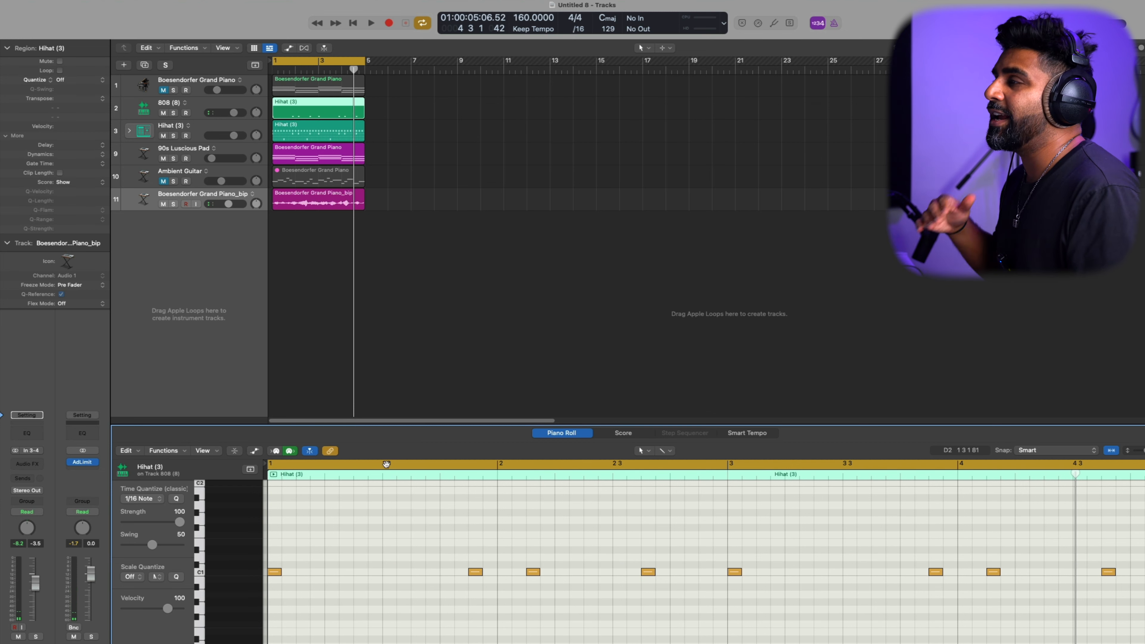
key(super+a)
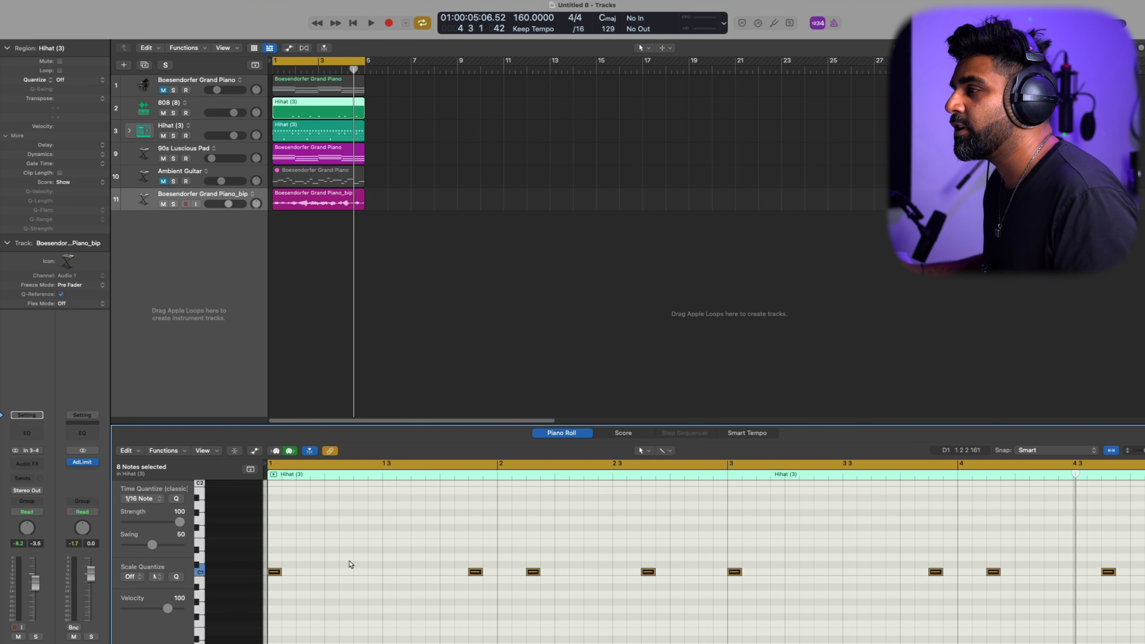
key(alt+shift+l)
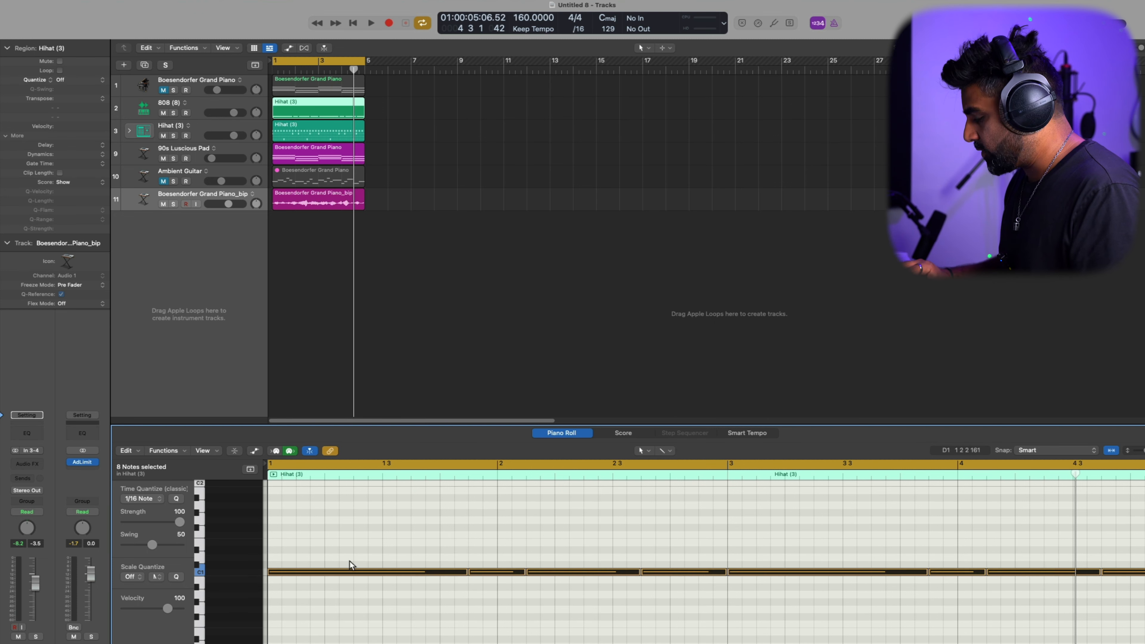
Transpose all the 808 region's C1 notes up two octaves to the C3 root key.
click(352, 608)
click(200, 573)
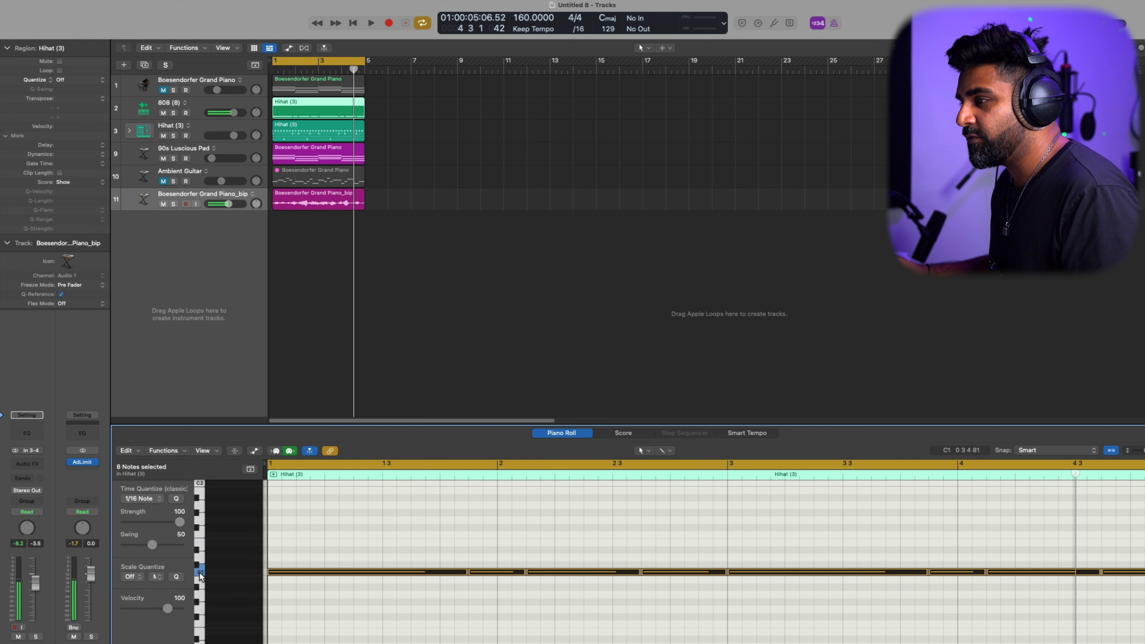
key(alt+shift+Up)
key(alt+shift+Up)
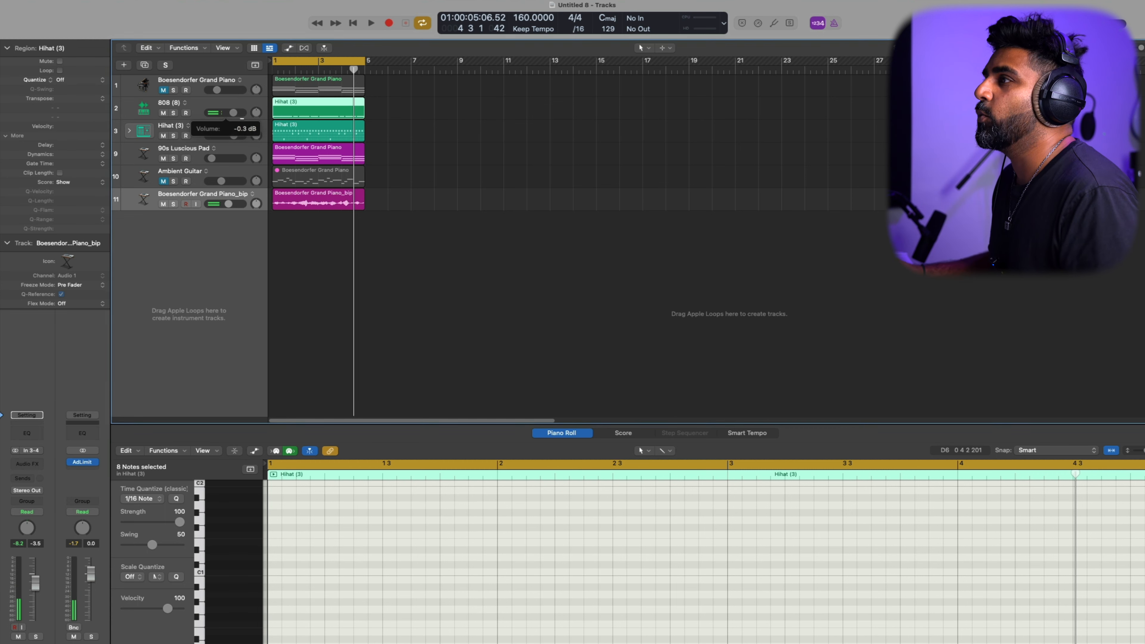
Lower the 808 (8) track's volume while playing the mix, and shorten all its notes slightly to leave gaps between them.
key(space)
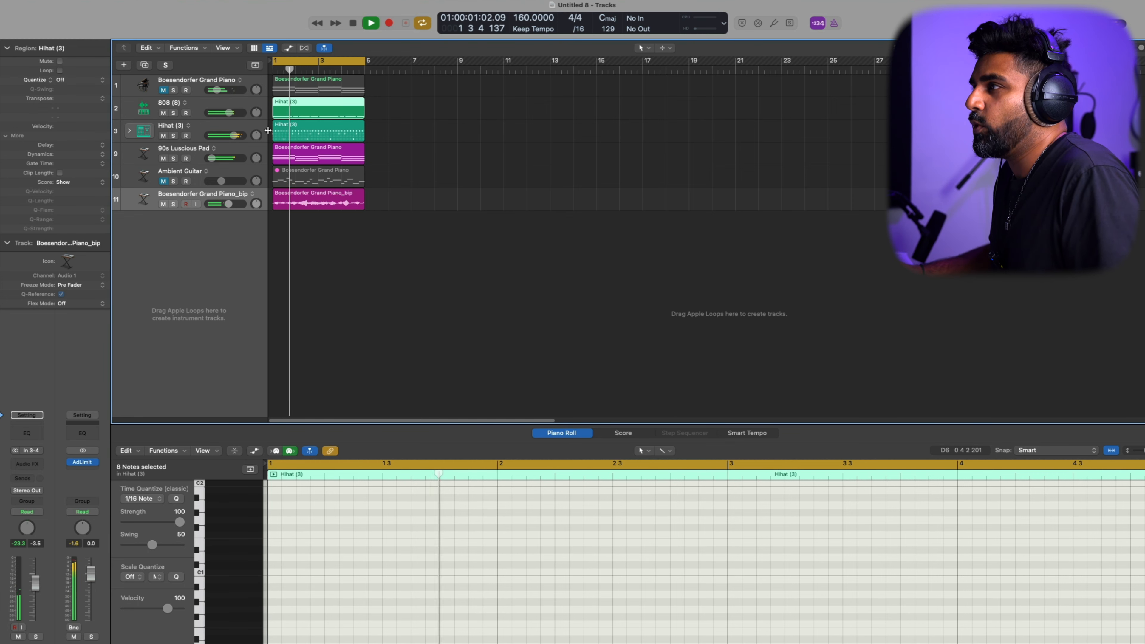
mouse_move(240, 115)
key(e)
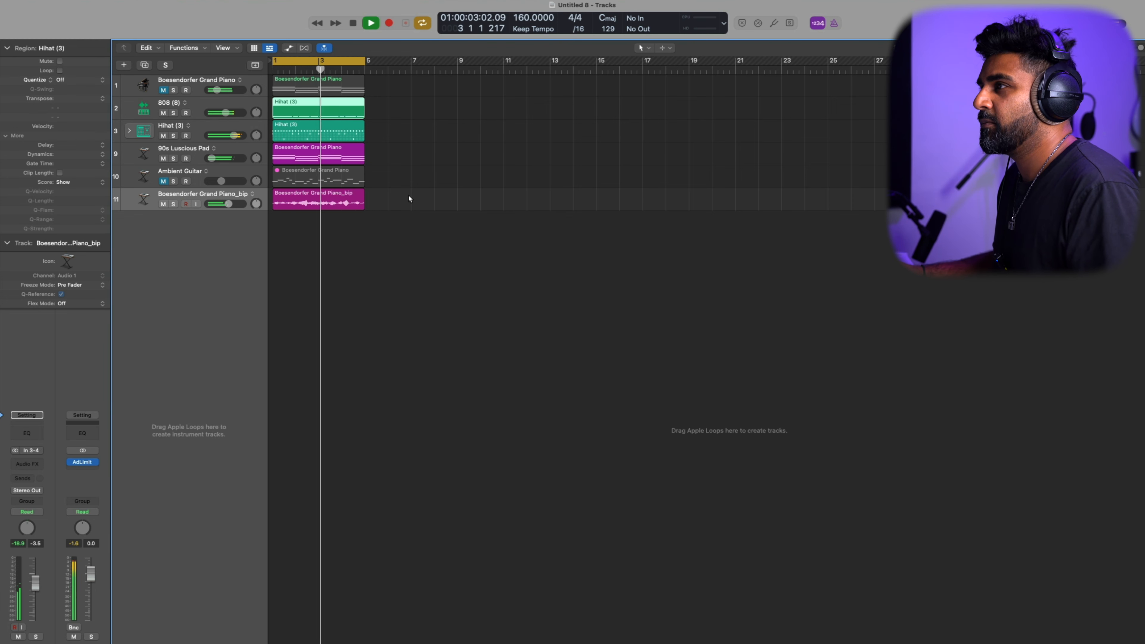
click(384, 248)
click(351, 134)
key(e)
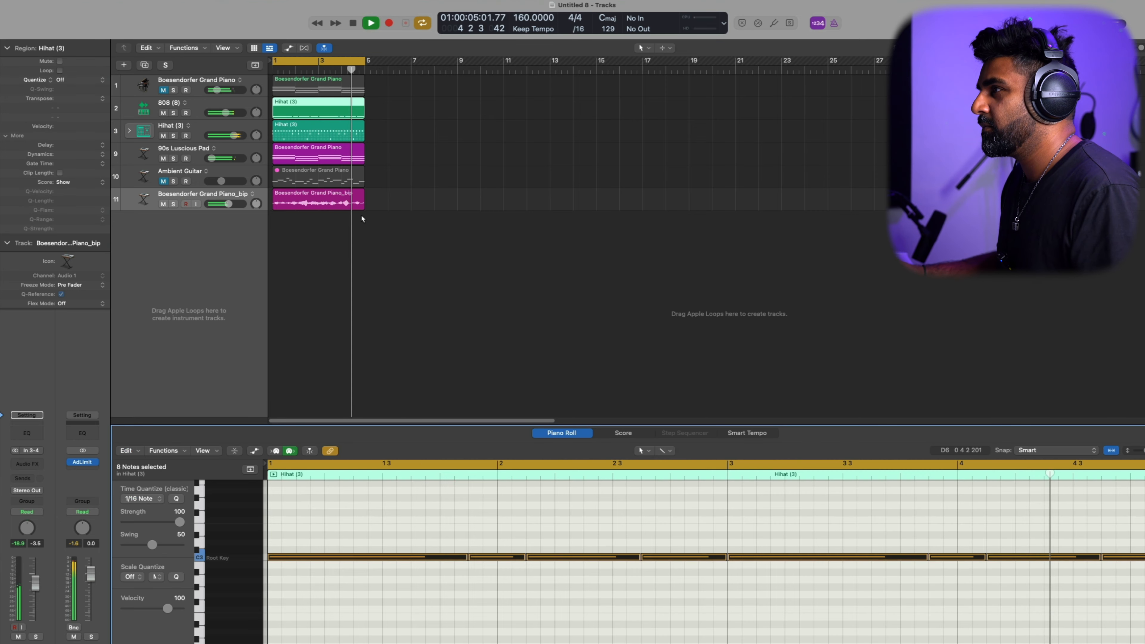
drag(467, 558, 464, 561)
Lower the reversed guitar track's volume to -8.6 dB and raise the Hihat (3) drum track's volume to 2.1 dB.
click(233, 217)
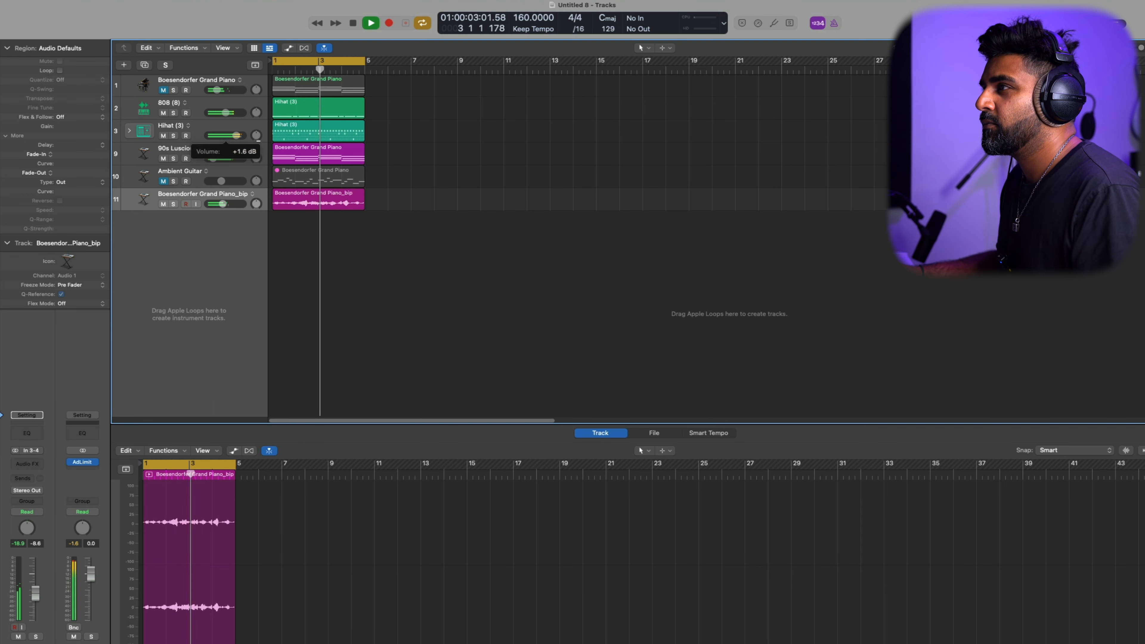
click(207, 136)
Insert Phat FX on the soloed Hihat (3) drum track and switch off its Compressor, Bass Enhancer, Distortion and Bandpass modules.
key(s)
key(space)
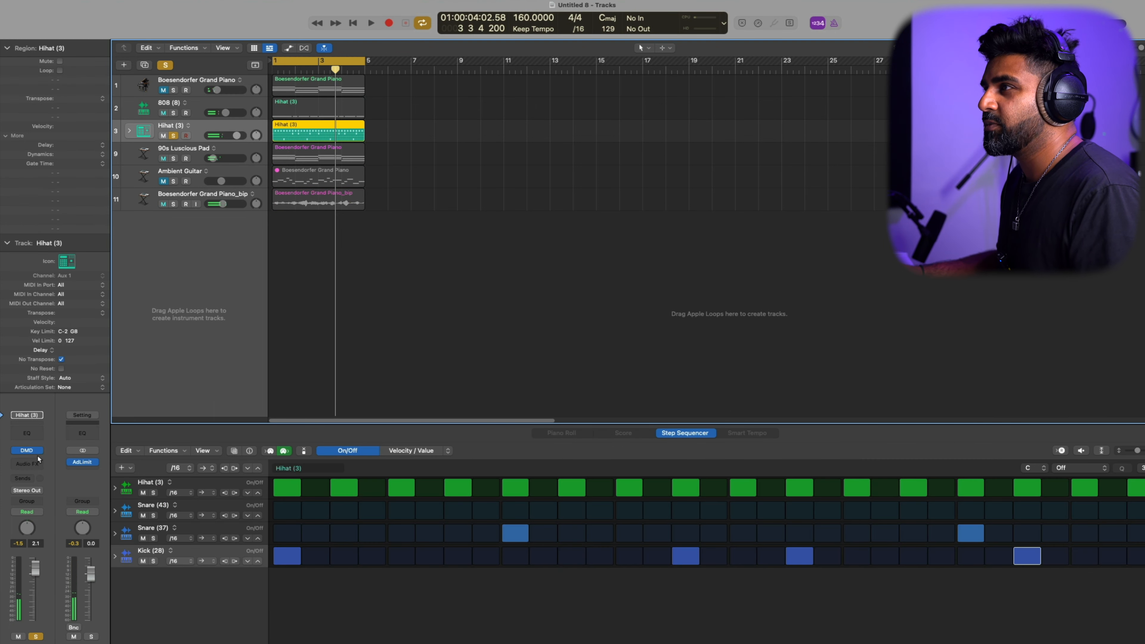
click(33, 468)
text(phat)
key(Return)
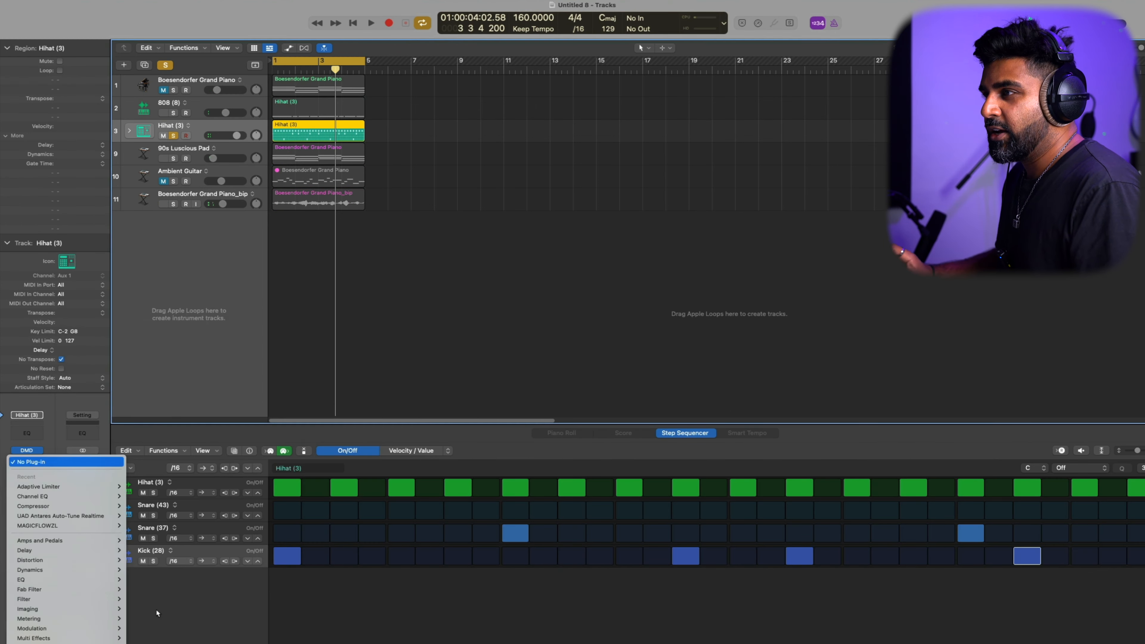
click(638, 276)
click(521, 278)
click(272, 277)
click(273, 164)
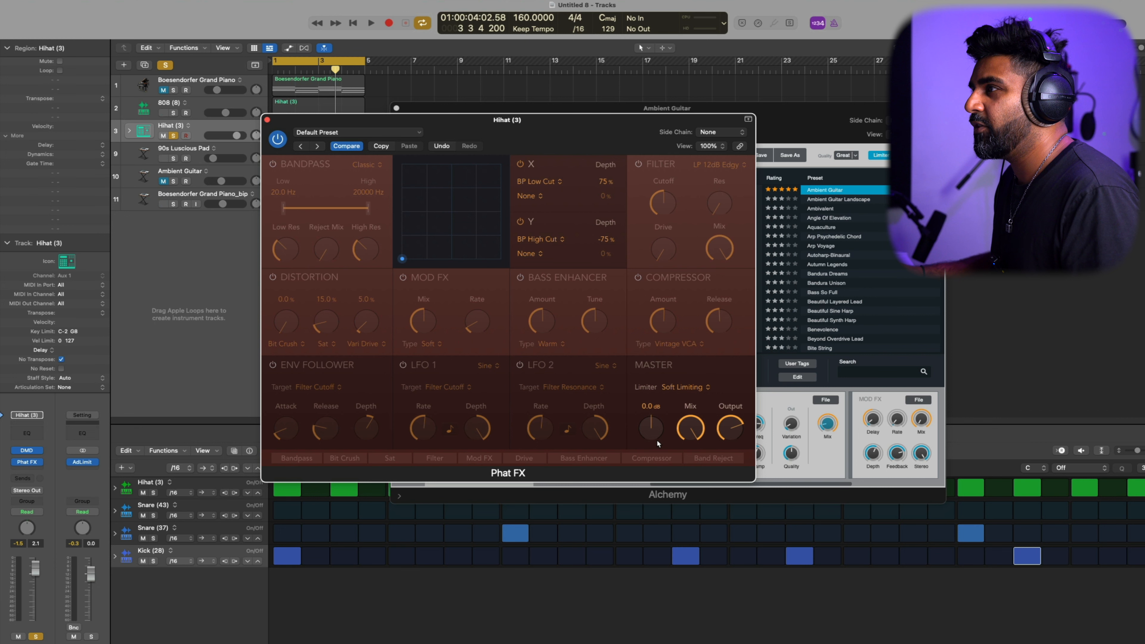
Set the Phat FX limiter to Hard Clipping, raise its input to about 3.7 dB and its output, and compare with the effect bypassed.
click(682, 389)
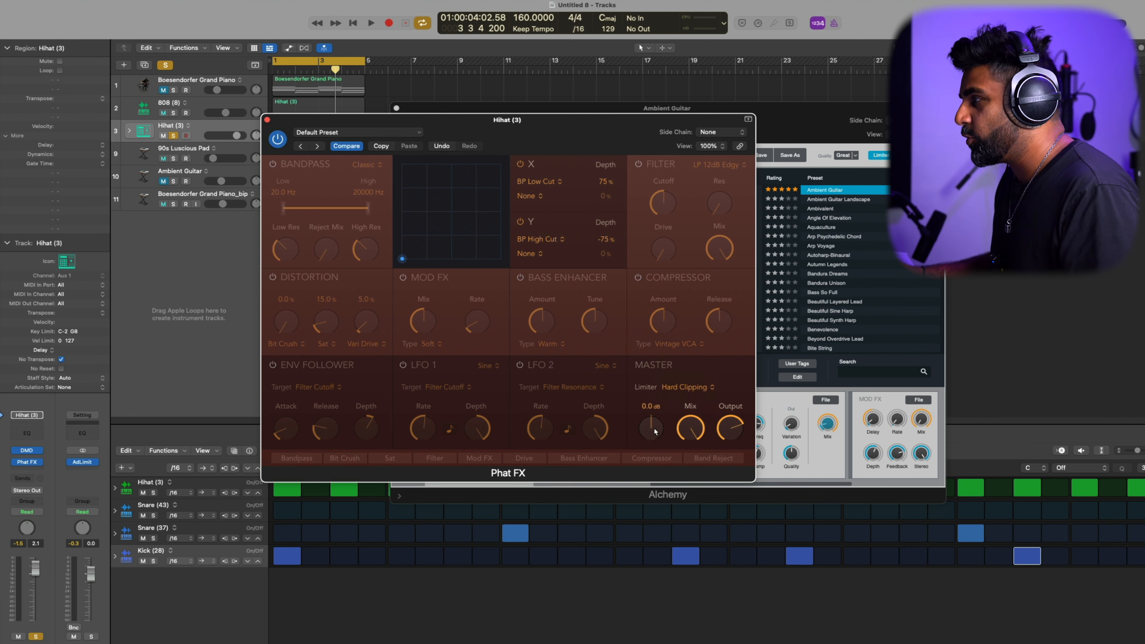
key(space)
drag(705, 430, 713, 633)
mouse_move(740, 416)
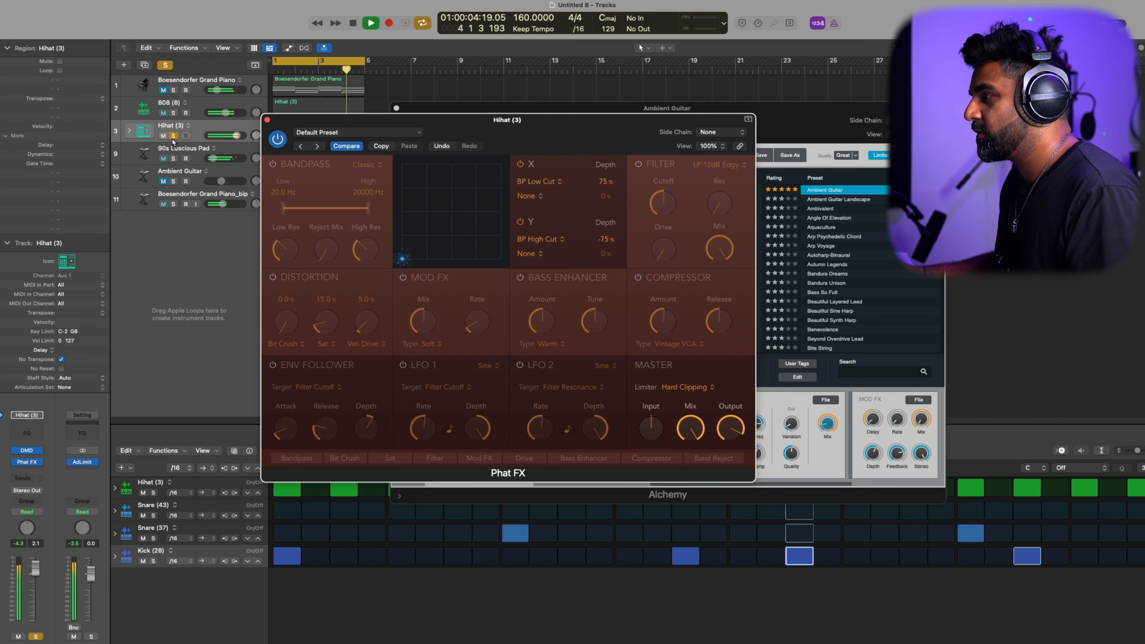
click(277, 139)
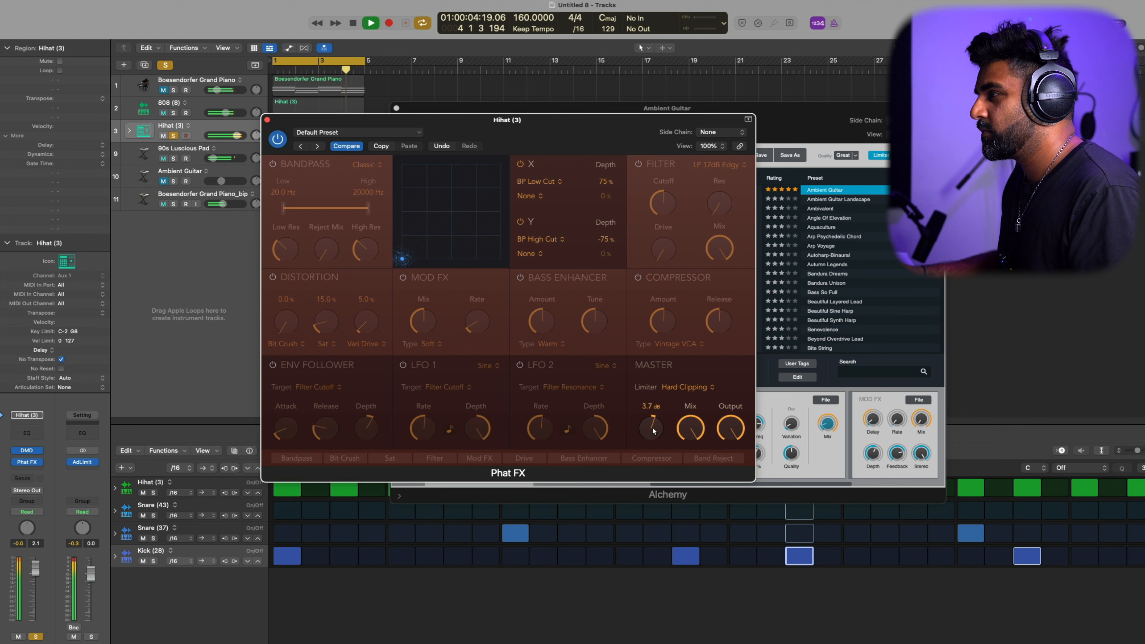
click(277, 140)
Unsolo the Hihat (3) track, hide the plug-in windows and raise the 90s Luscious Pad volume slightly.
key(s)
key(v)
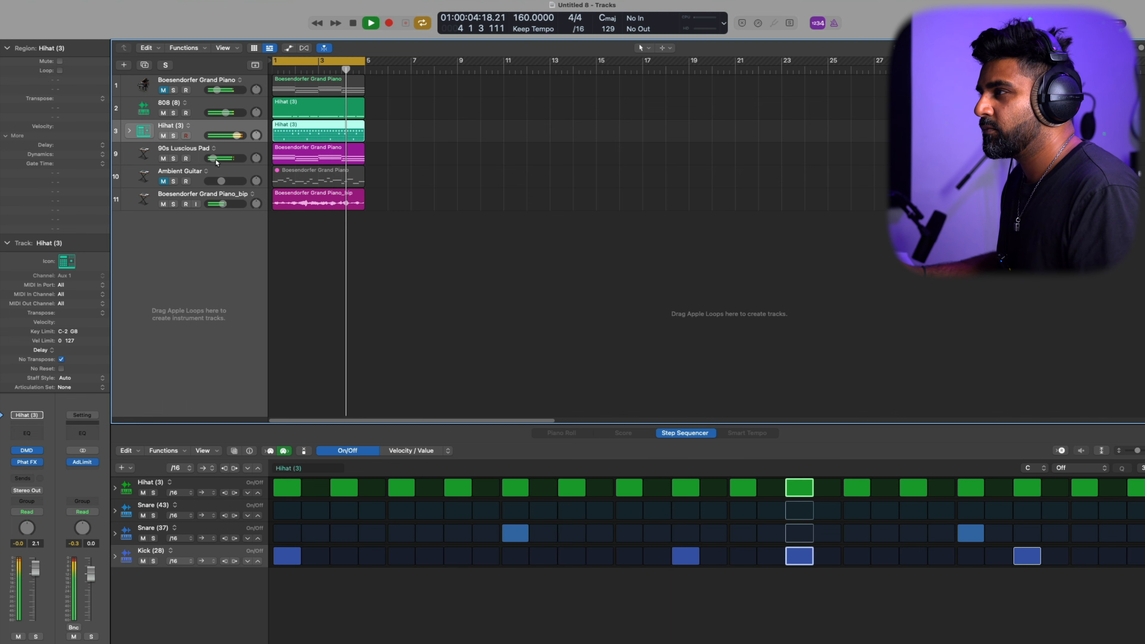
drag(213, 158, 217, 159)
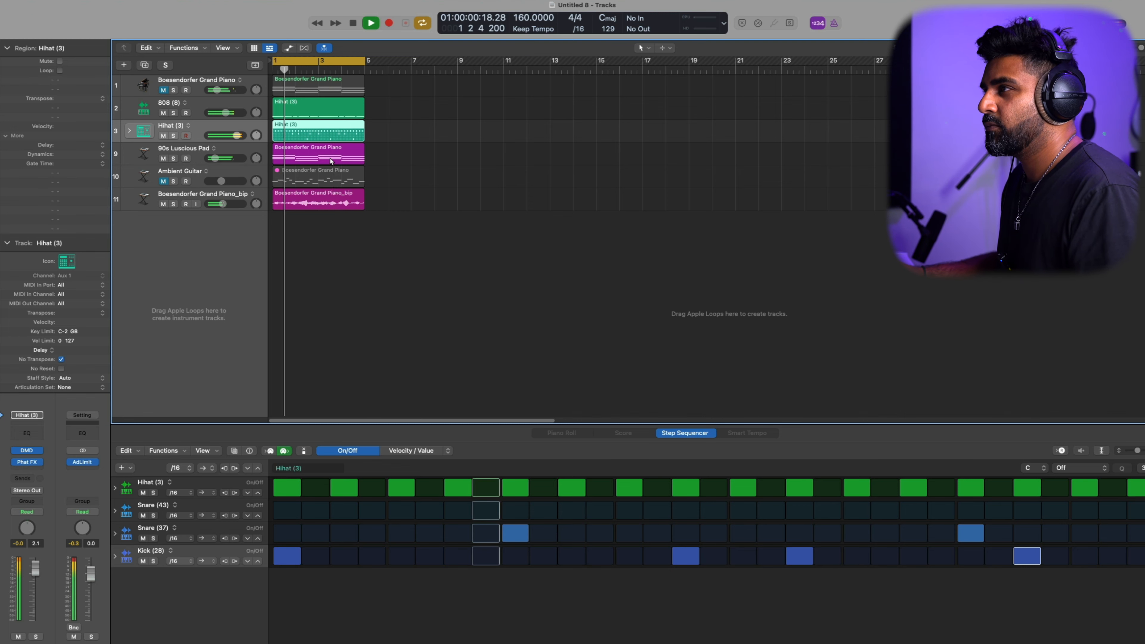
Unmute and solo the Boesendorfer Grand Piano and split its region into four one-bar regions.
click(318, 88)
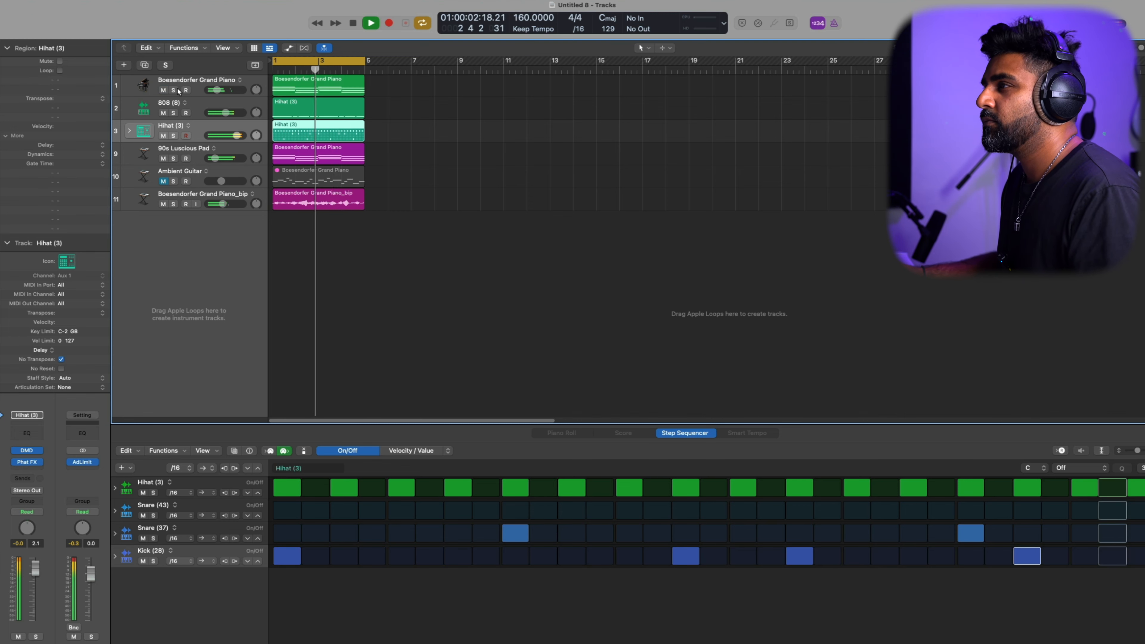
key(s)
super+double_click(319, 88)
super+double_click(342, 89)
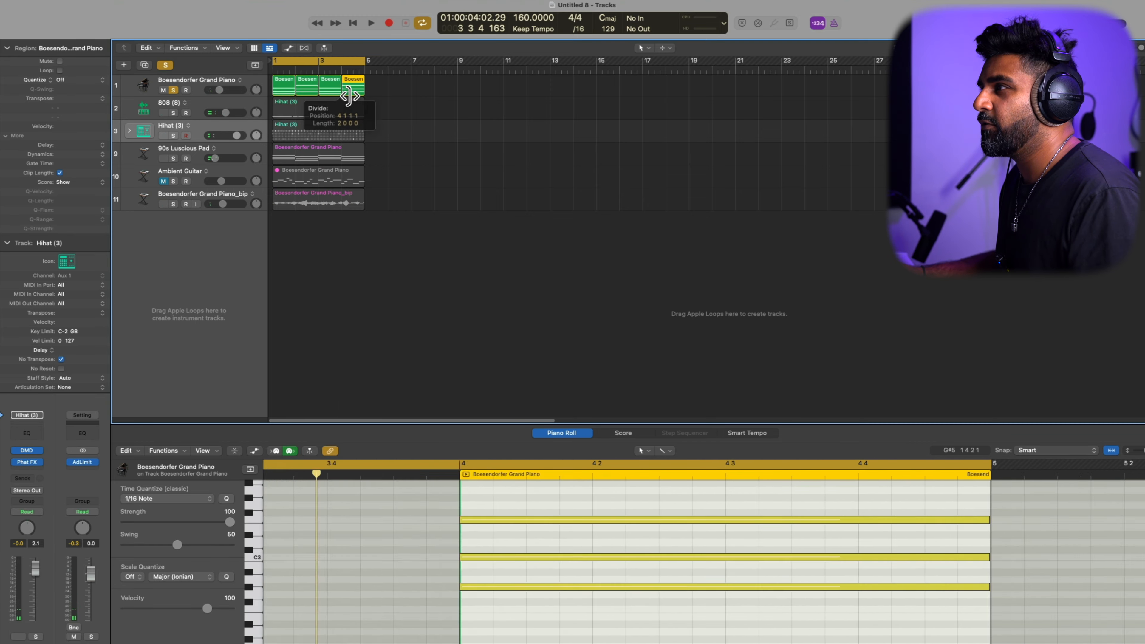
Bounce the first and second one-bar piano regions in place to new tracks, muting the source regions.
click(281, 89)
key(ctrl+b)
key(Return)
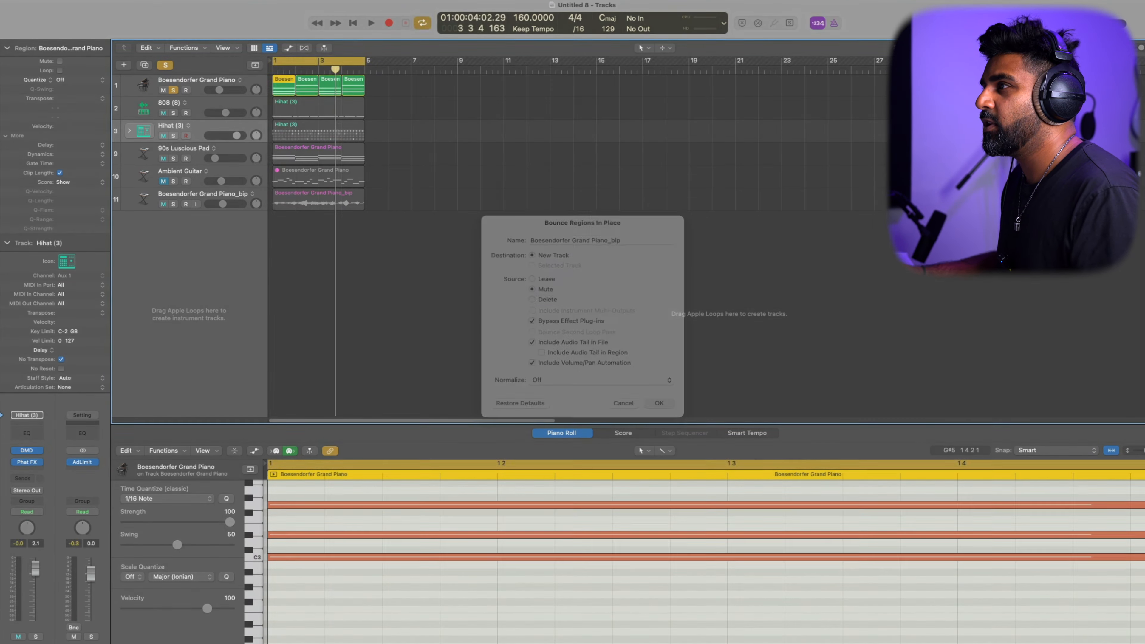
click(307, 85)
key(ctrl+b)
key(Return)
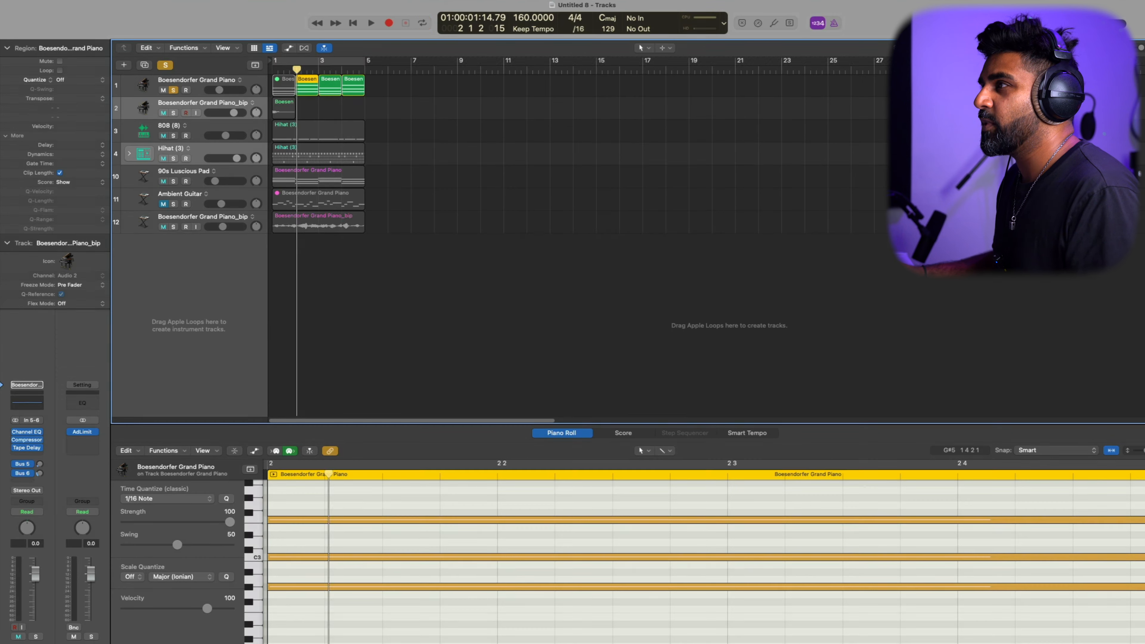
Unsolo and mute the original piano, reverse both bounced chords and combine them on one track, repeated to fill four bars.
key(s)
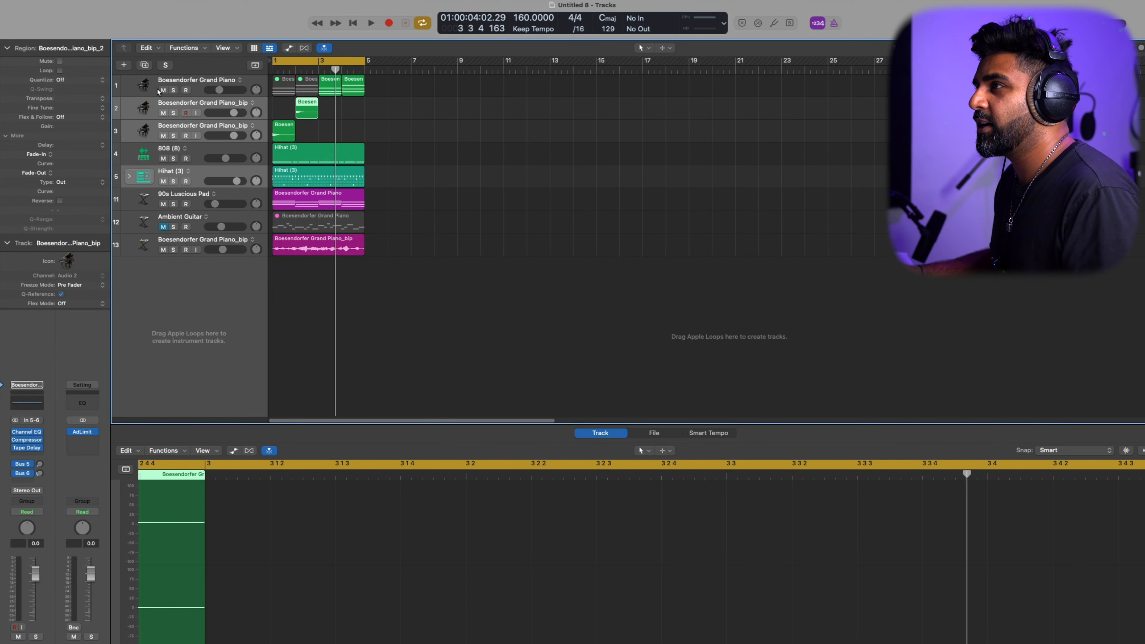
shift+click(274, 134)
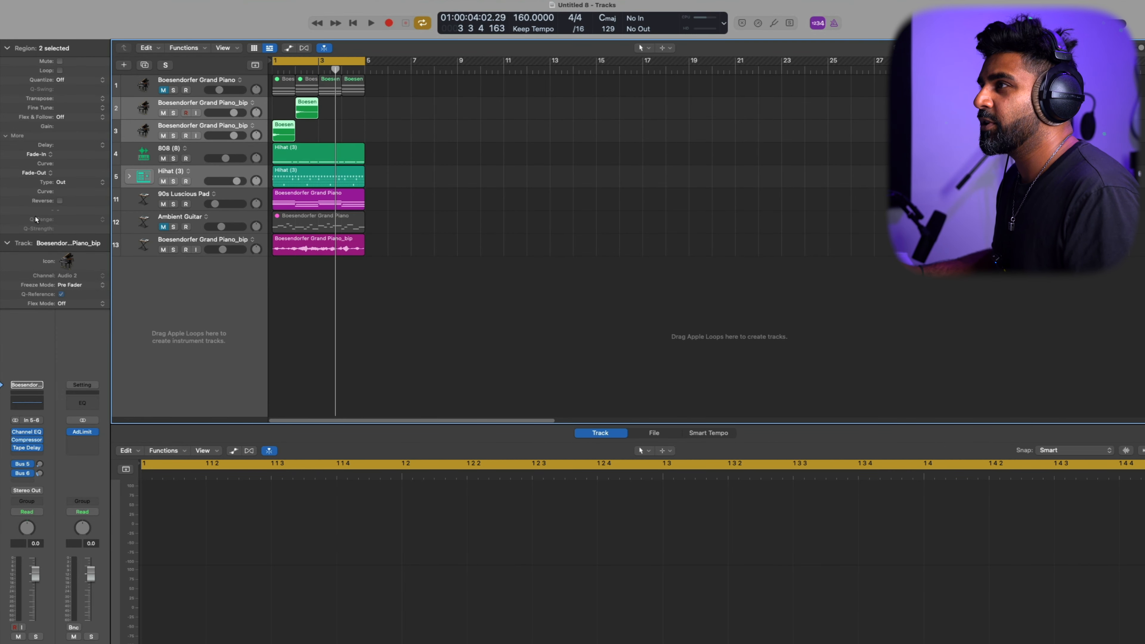
mouse_move(304, 113)
mouse_down()
mouse_move(350, 108)
mouse_move(354, 133)
mouse_move(307, 132)
mouse_up()
Lower the reversed piano track's volume to -5.4 dB while playing the mix and delete the empty bounced piano track.
key(space)
drag(233, 135, 225, 136)
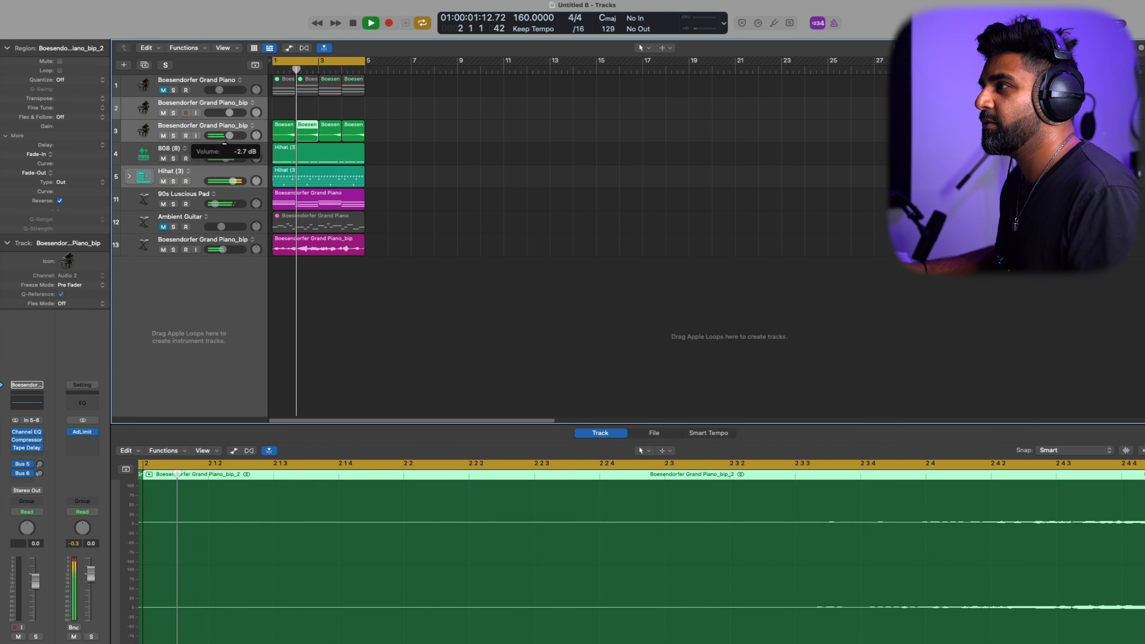
click(130, 104)
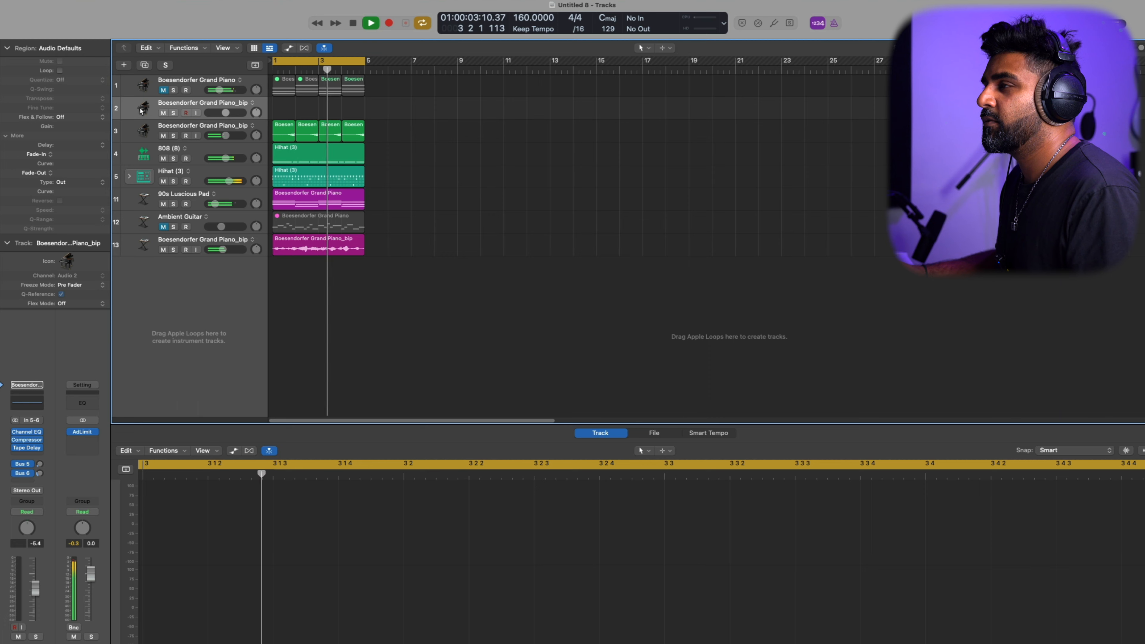
key(Delete)
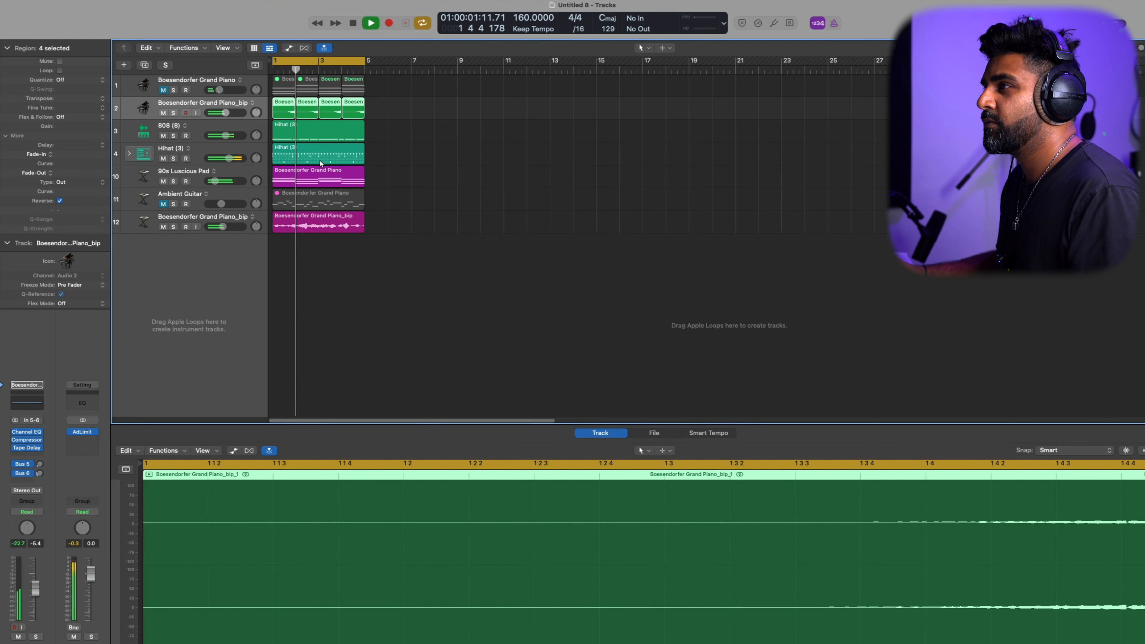
Stop playback and add a new audio track below the existing tracks.
double_click(143, 239)
key(Delete)
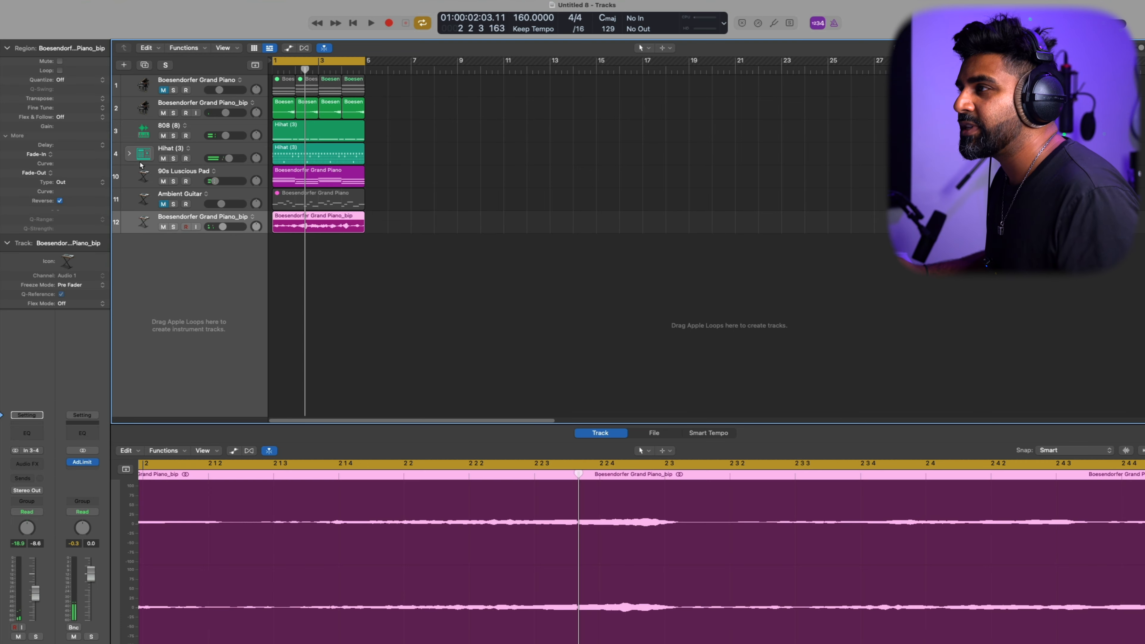
click(135, 177)
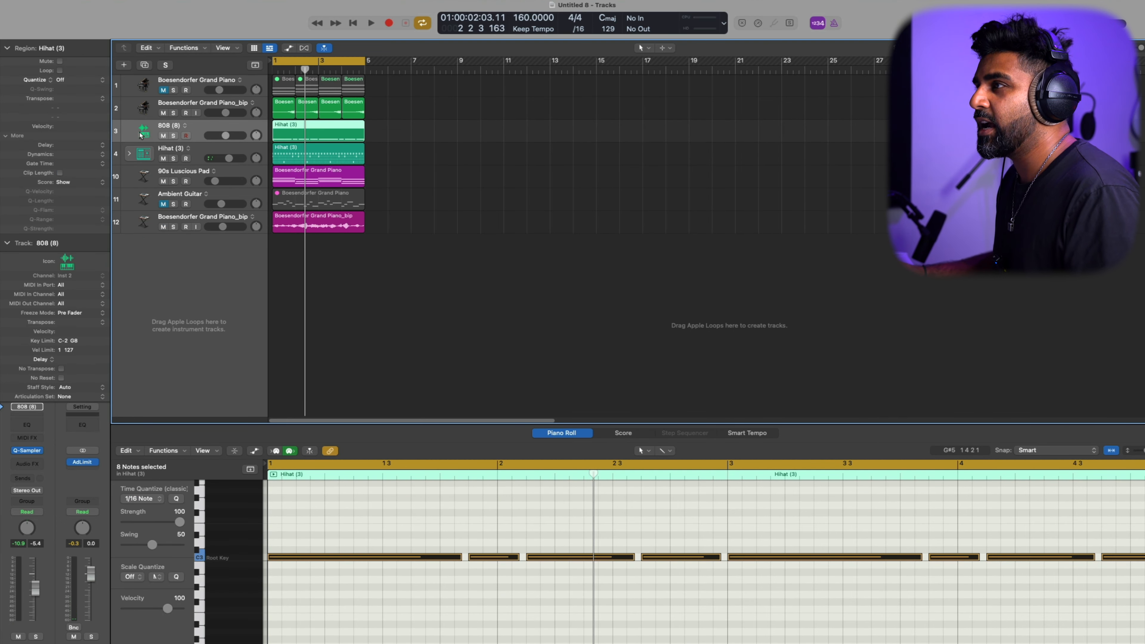
double_click(133, 285)
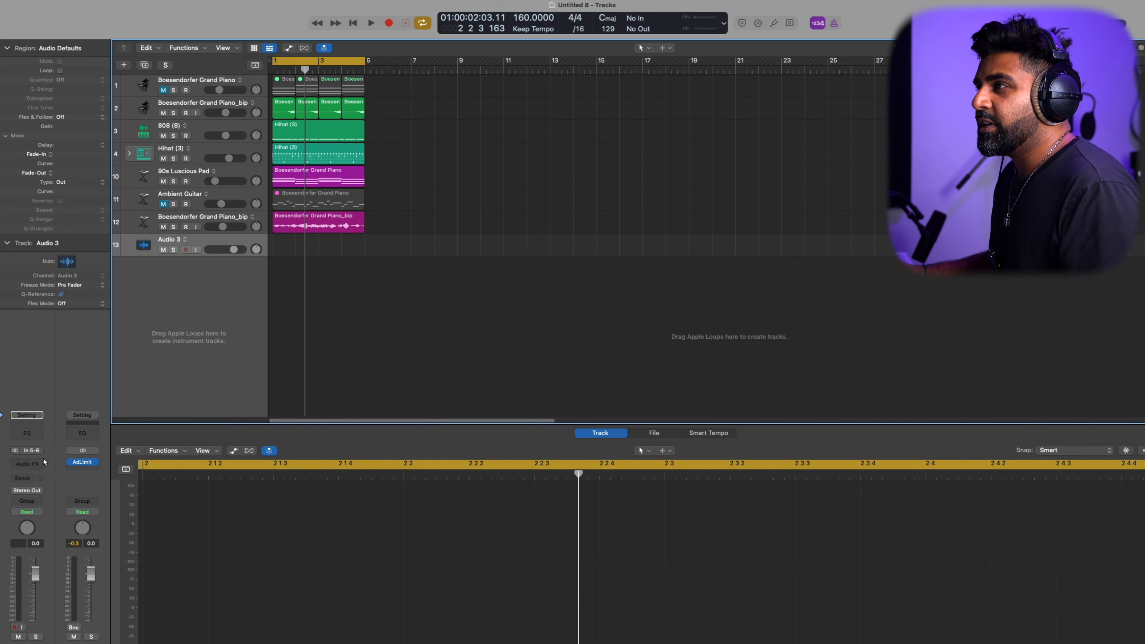
Replace the empty audio track with a new software instrument track and load Alchemy on it.
key(Delete)
click(192, 184)
double_click(143, 346)
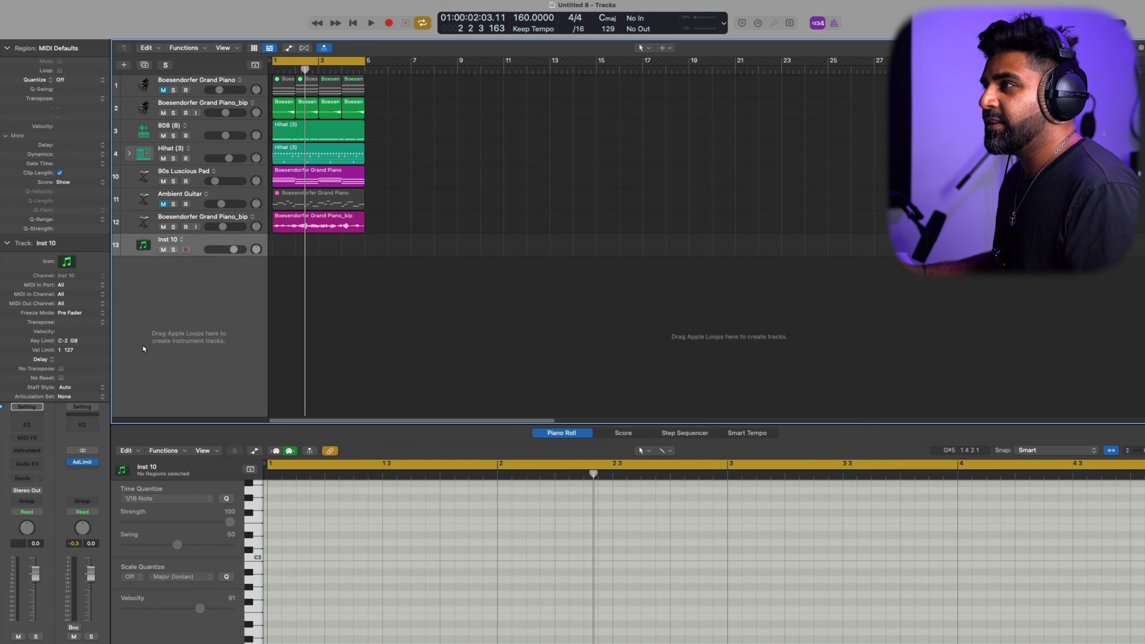
click(35, 452)
text(alch)
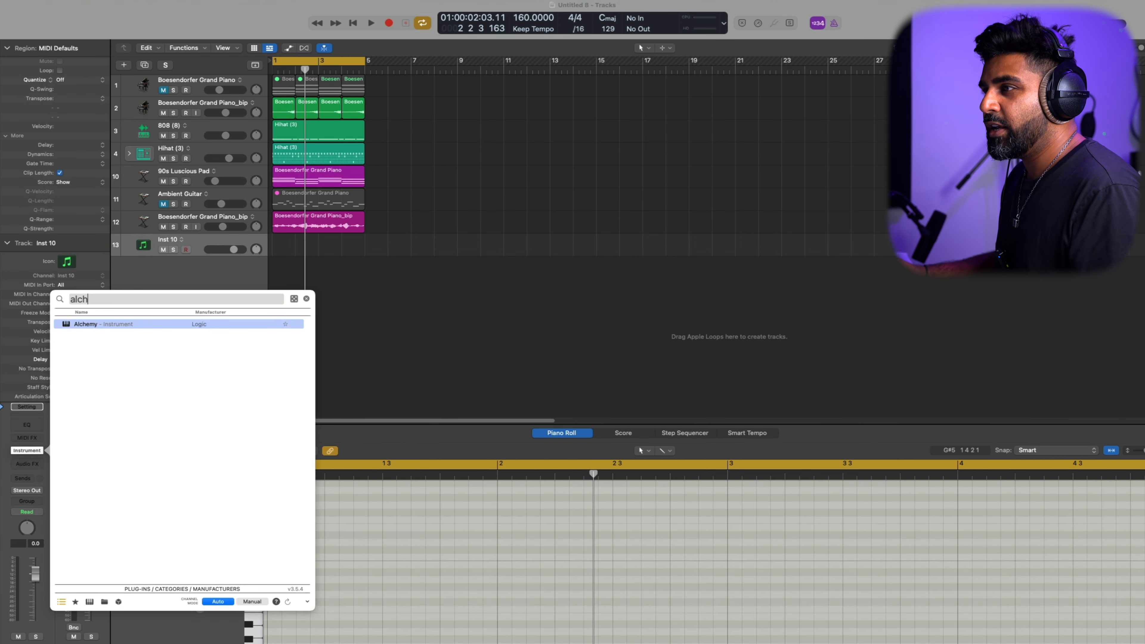
key(Return)
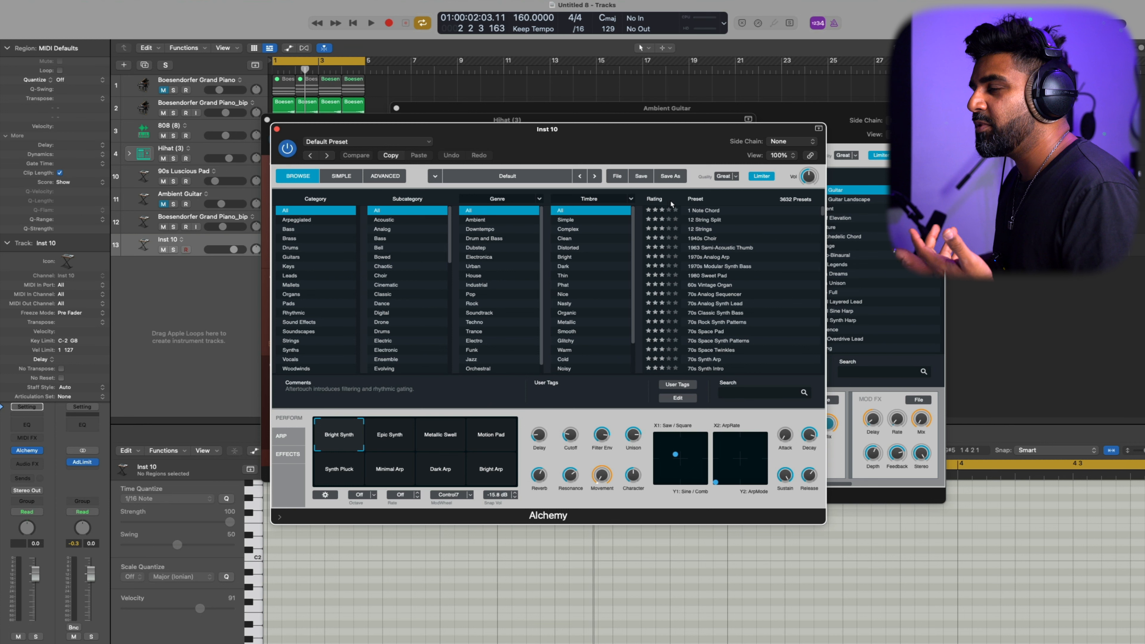
Search the Alchemy presets for "flute" and load the Oddity preset.
click(754, 392)
text(flute)
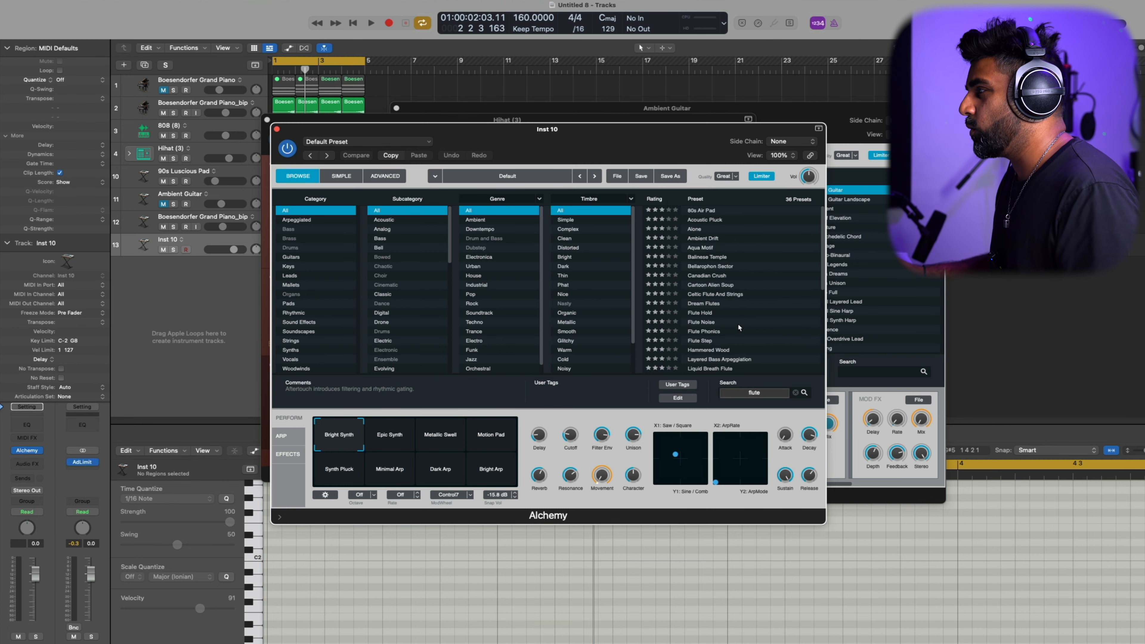
click(729, 322)
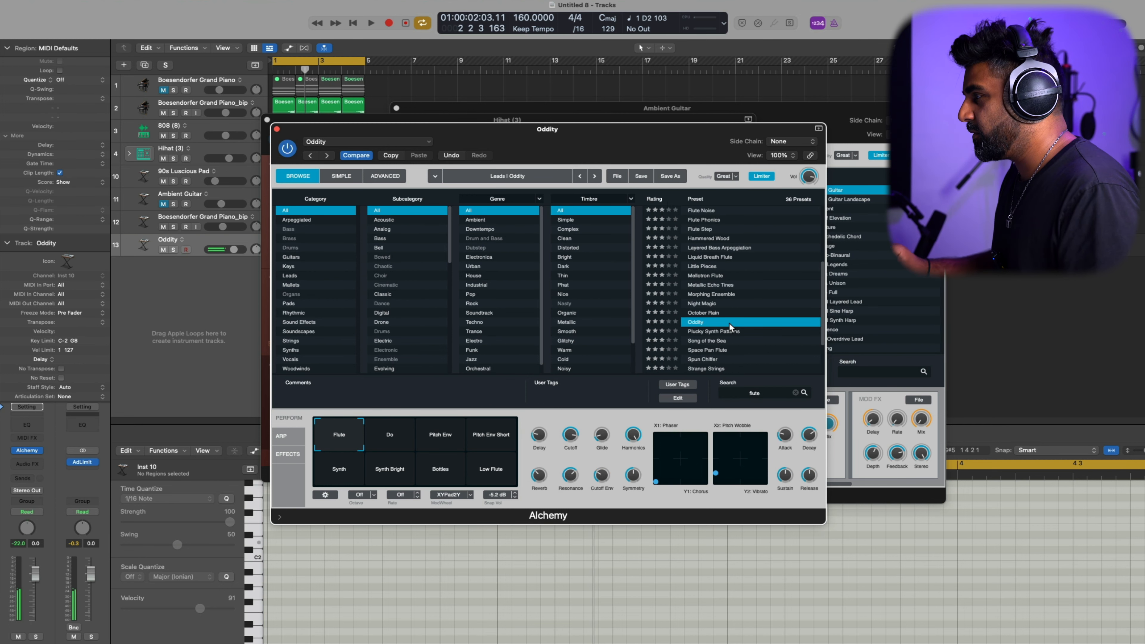
Copy the Ambient Guitar MIDI region to the Oddity track, unmute it and lower the track volume to -14.8 dB during playback.
key(v)
drag(295, 201, 295, 246)
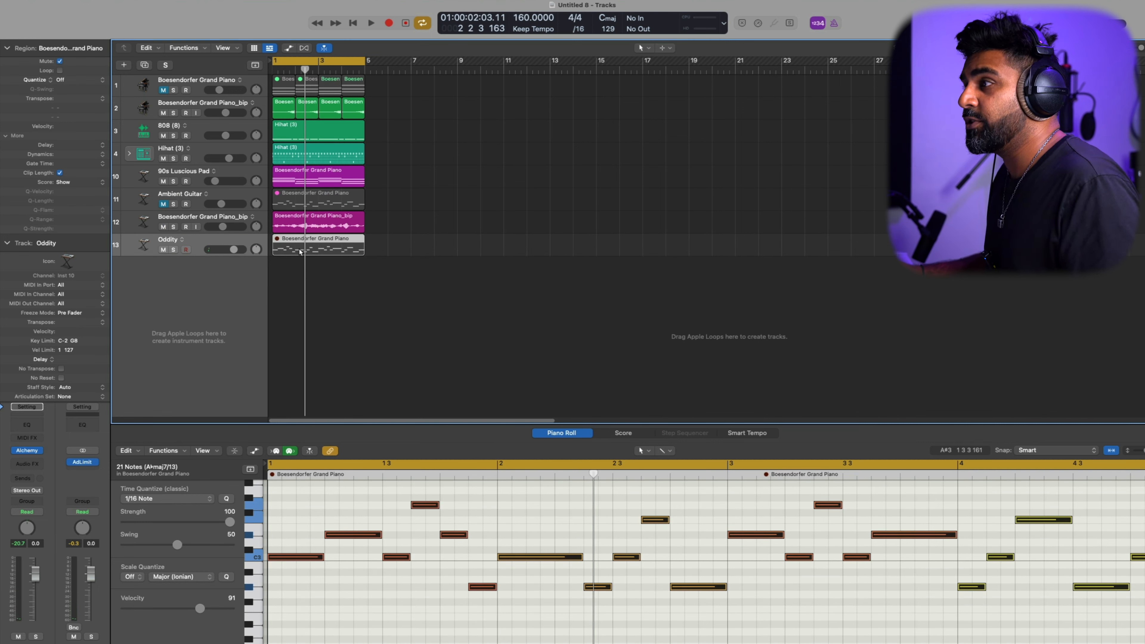
click(301, 252)
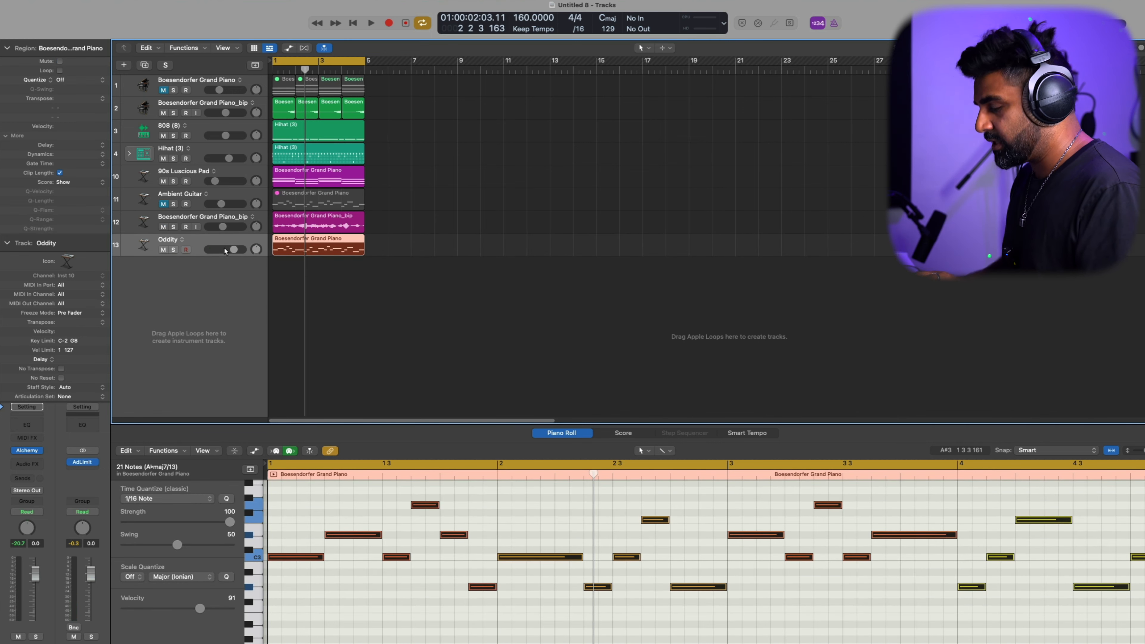
key(space)
drag(224, 249, 219, 250)
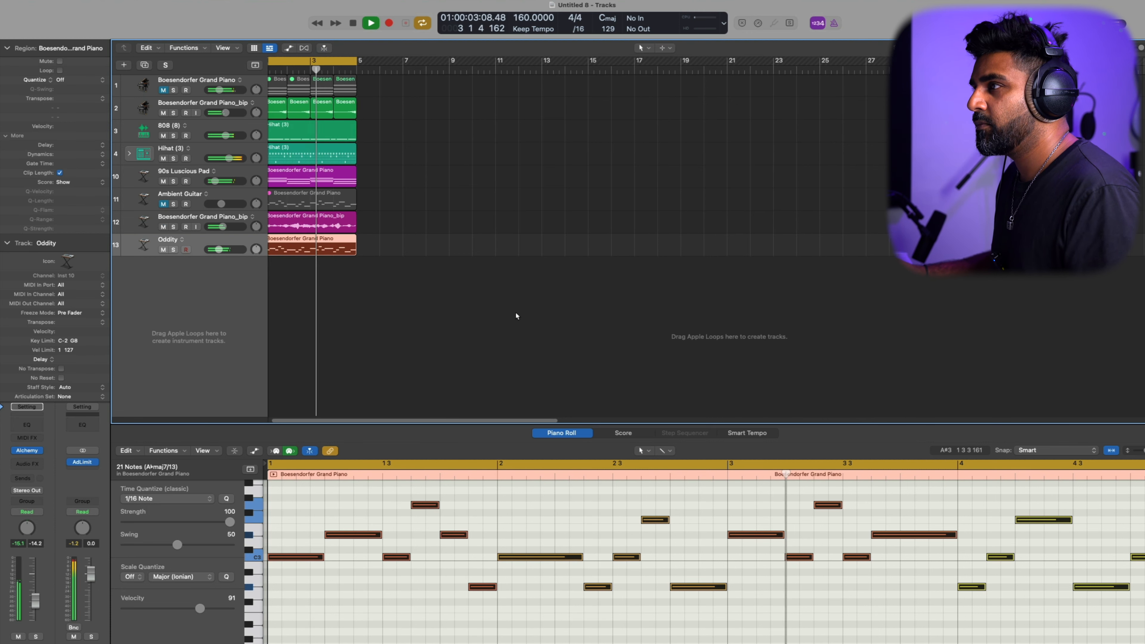
Stop playback and move the Oddity, 808 and hihat regions so they start at bar 5.
key(space)
drag(428, 270, 279, 173)
drag(313, 250, 405, 254)
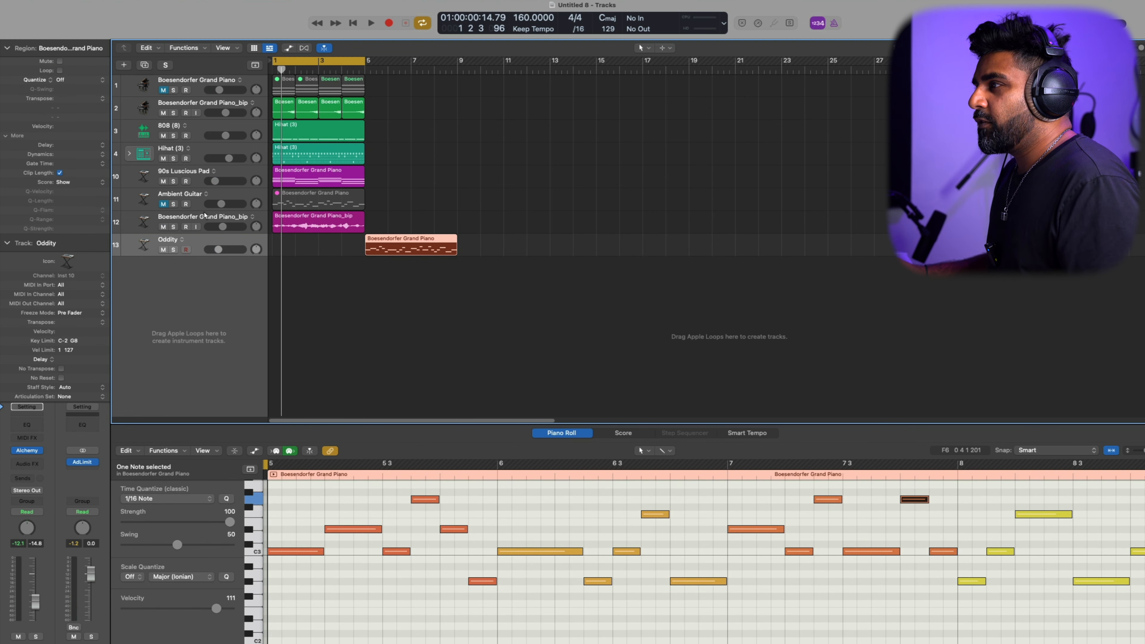
drag(384, 160, 408, 163)
drag(512, 281, 423, 204)
Move the Ambient Guitar track above the original piano track and group both muted tracks into a collapsed summing stack.
click(278, 240)
drag(210, 209, 268, 64)
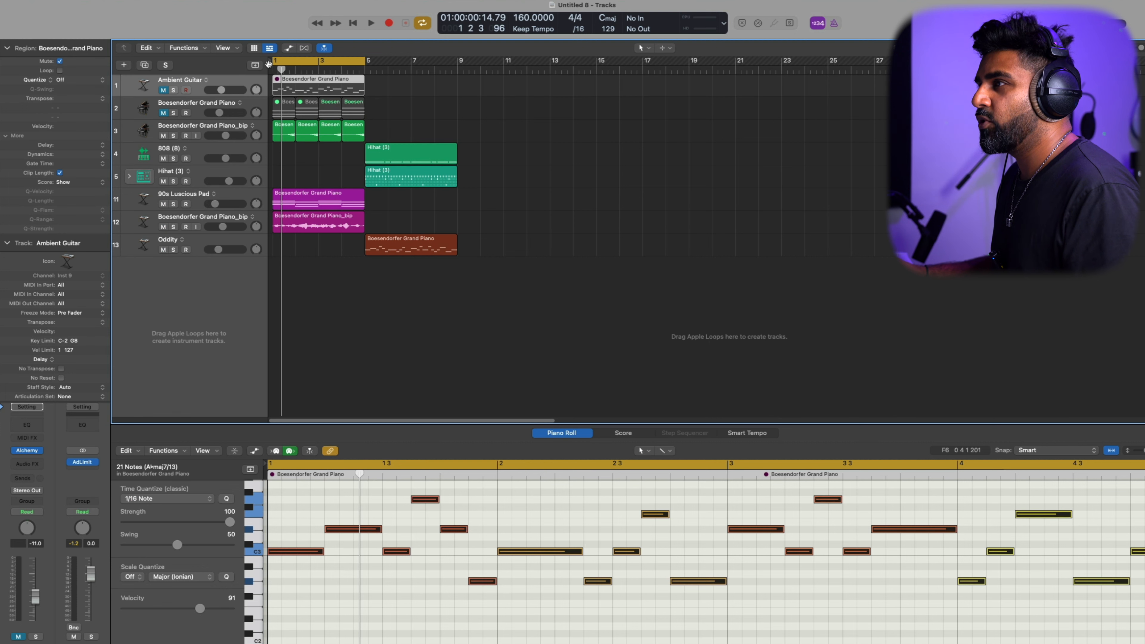
click(140, 110)
key(super+shift+d)
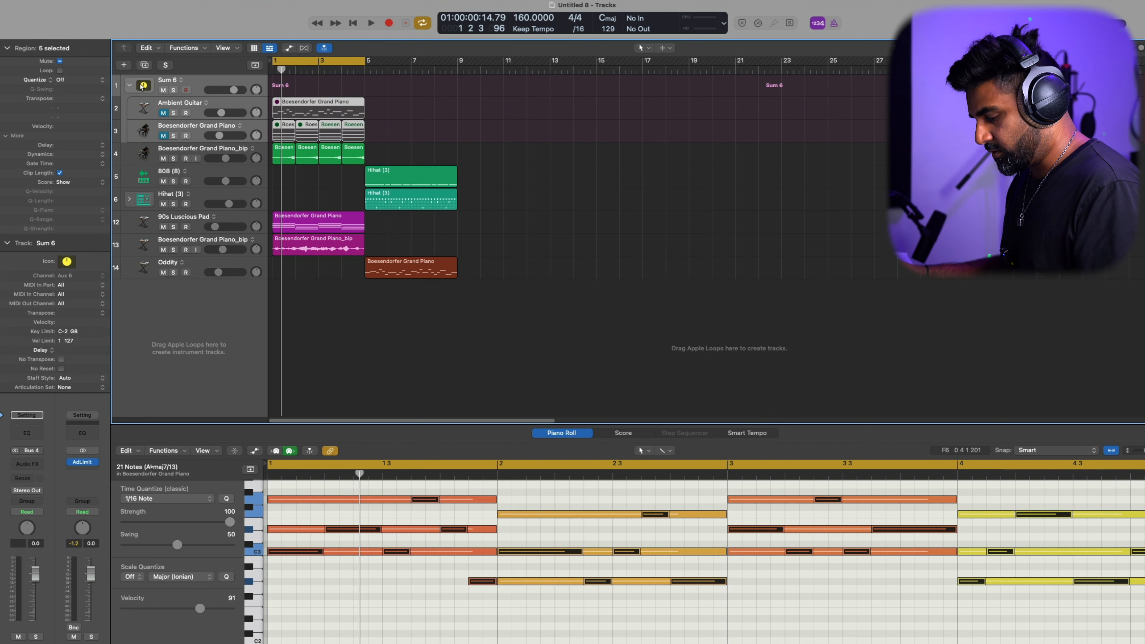
click(130, 85)
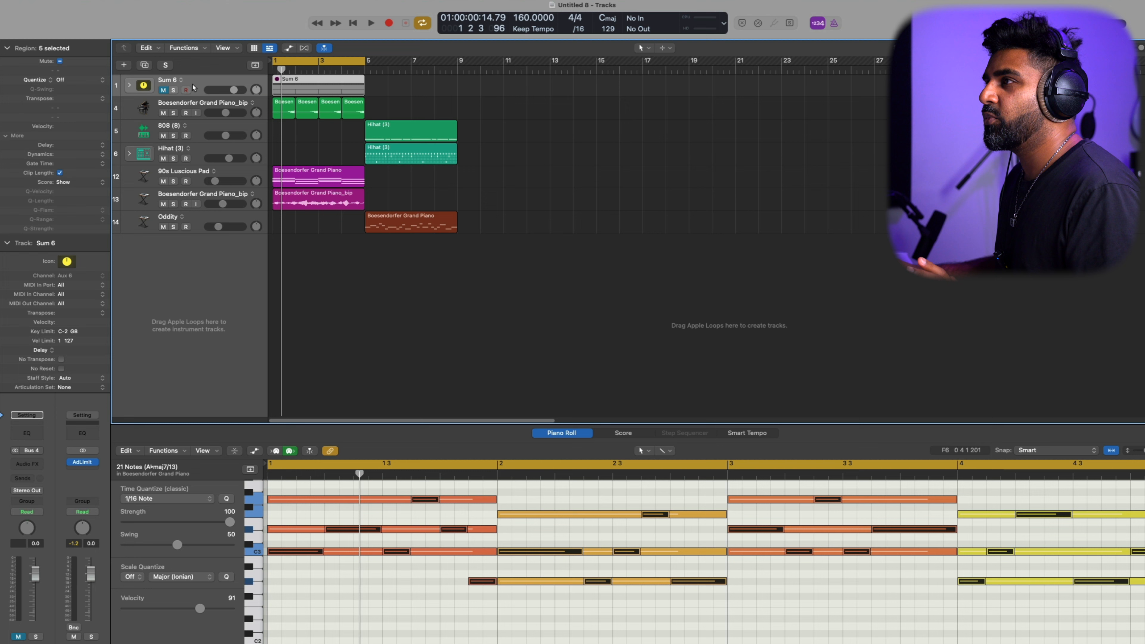
Bounce the four reversed piano regions in place as one region and move their source track into the Sum 6 stack.
drag(375, 115, 280, 108)
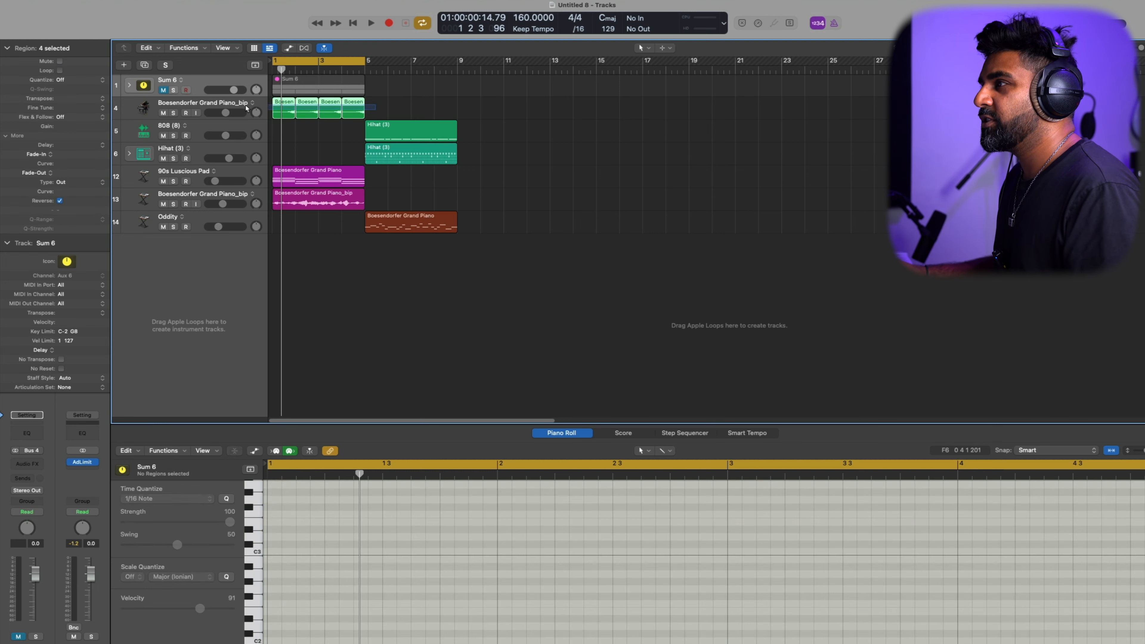
key(ctrl+b)
key(Return)
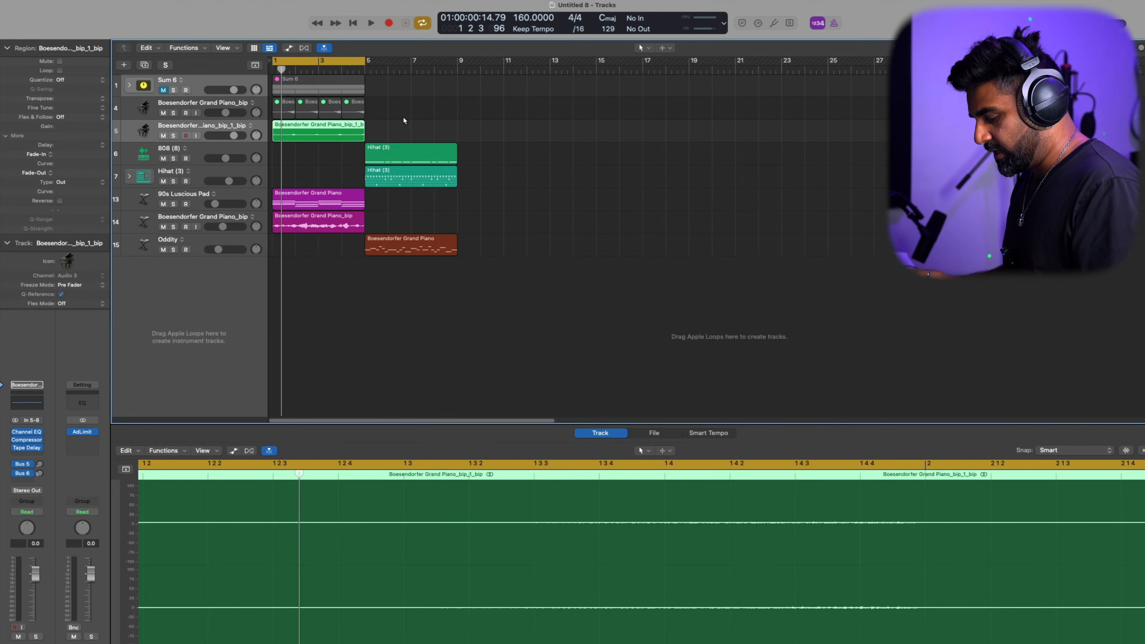
click(130, 85)
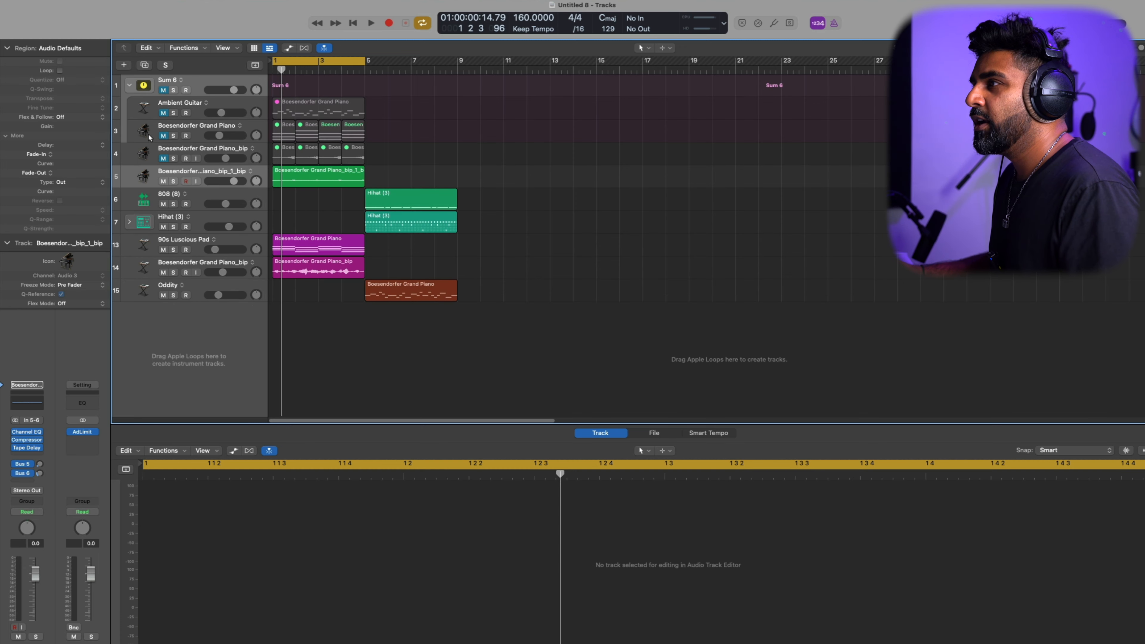
click(149, 92)
click(129, 85)
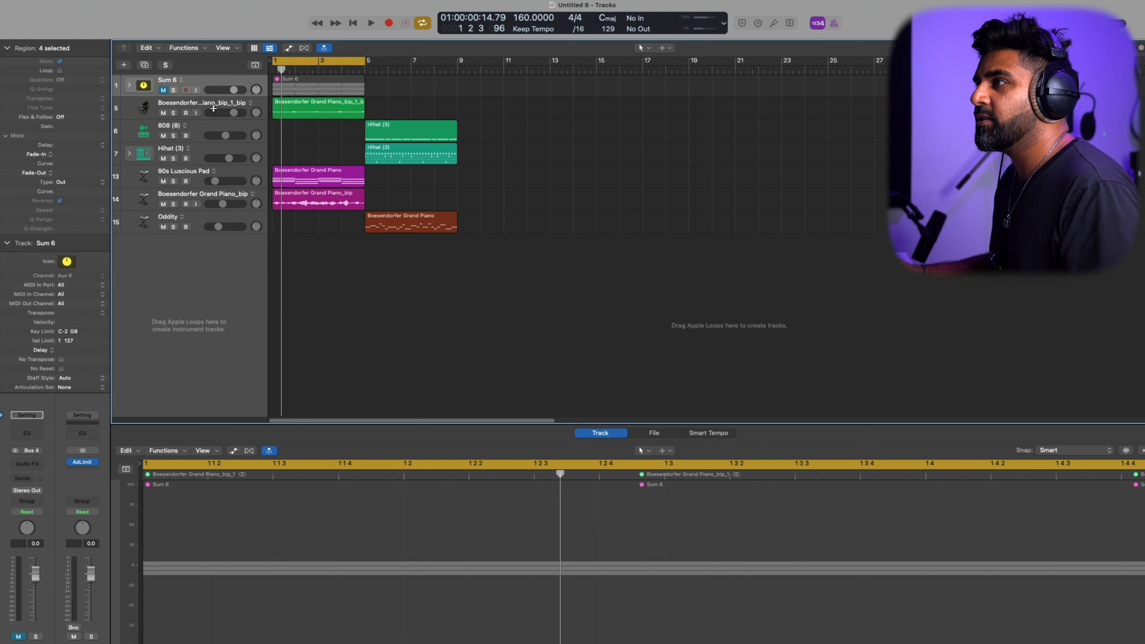
Loop the bounced reversed piano region to bar 9 and play the arrangement with cycle mode off.
drag(366, 111, 458, 128)
key(c)
key(space)
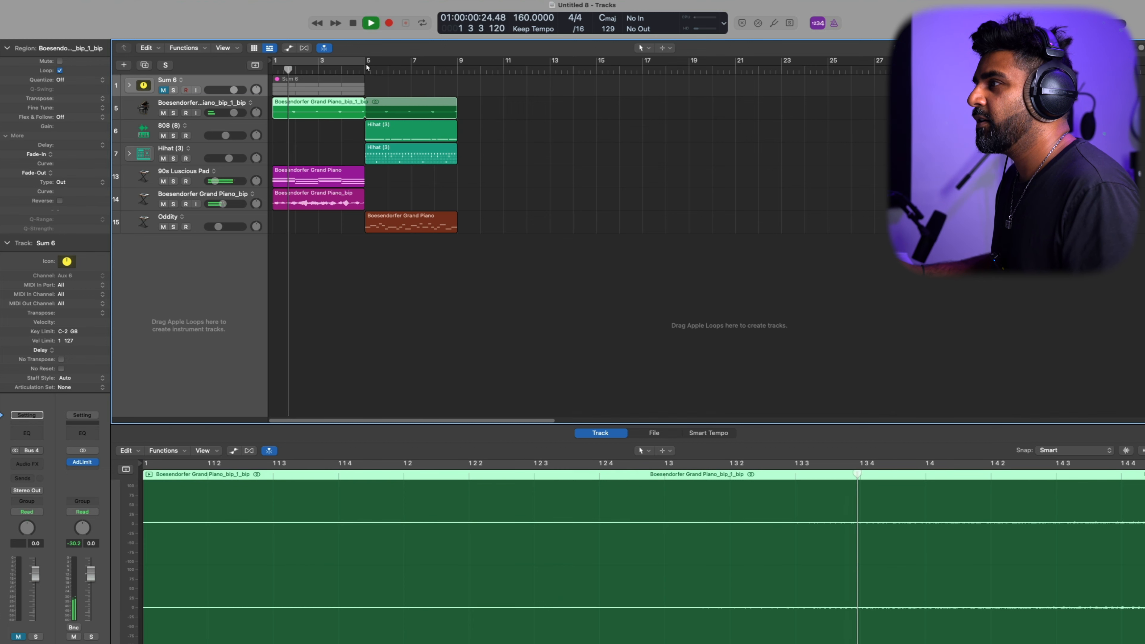
Turn cycle mode back on for bars 5 to 13 and loop the unmuted regions on every track to bar 13.
key(c)
drag(501, 263, 367, 99)
drag(456, 124, 557, 130)
drag(458, 60, 550, 85)
key(space)
drag(385, 218, 550, 212)
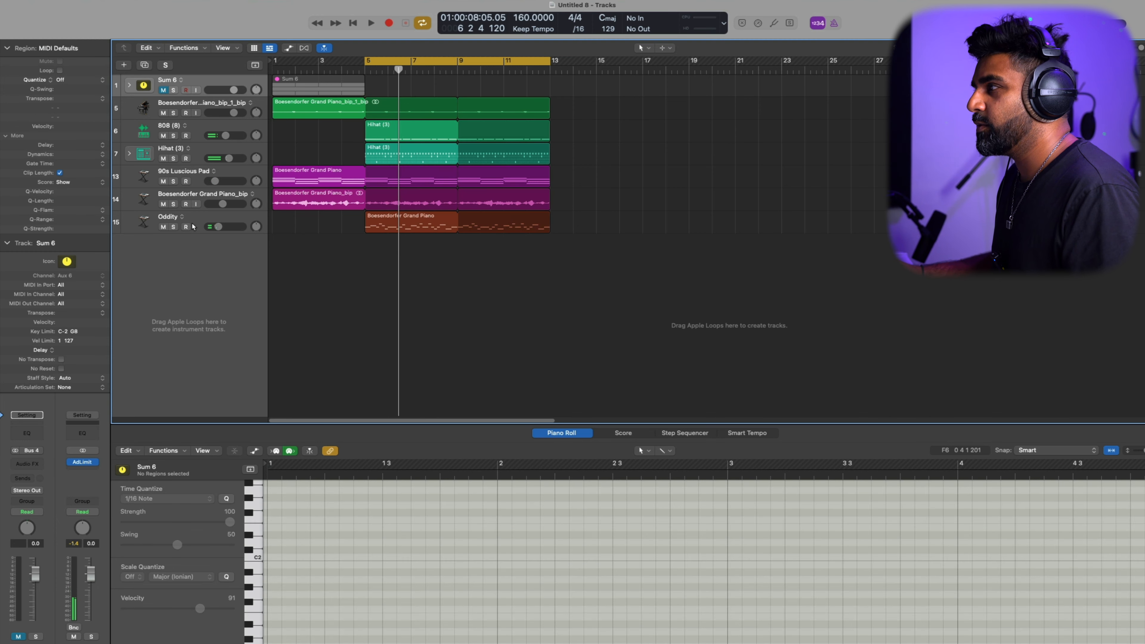
Audition the Oddity track in solo and insert a stereo Phat FX effect on it.
click(406, 221)
key(s)
key(space)
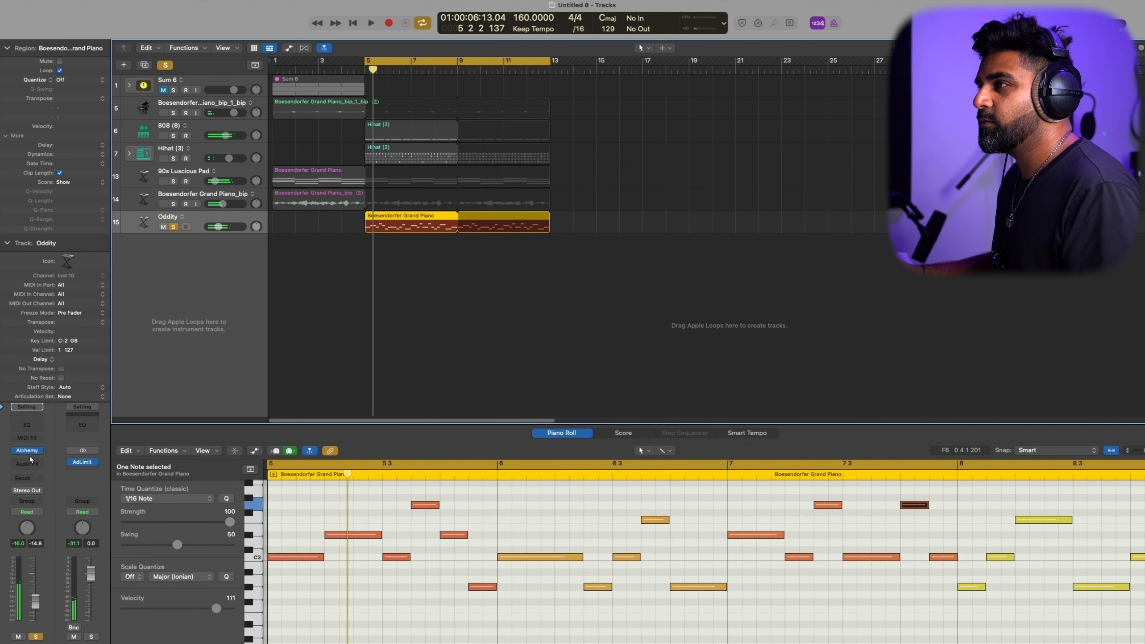
click(28, 463)
mouse_move(44, 552)
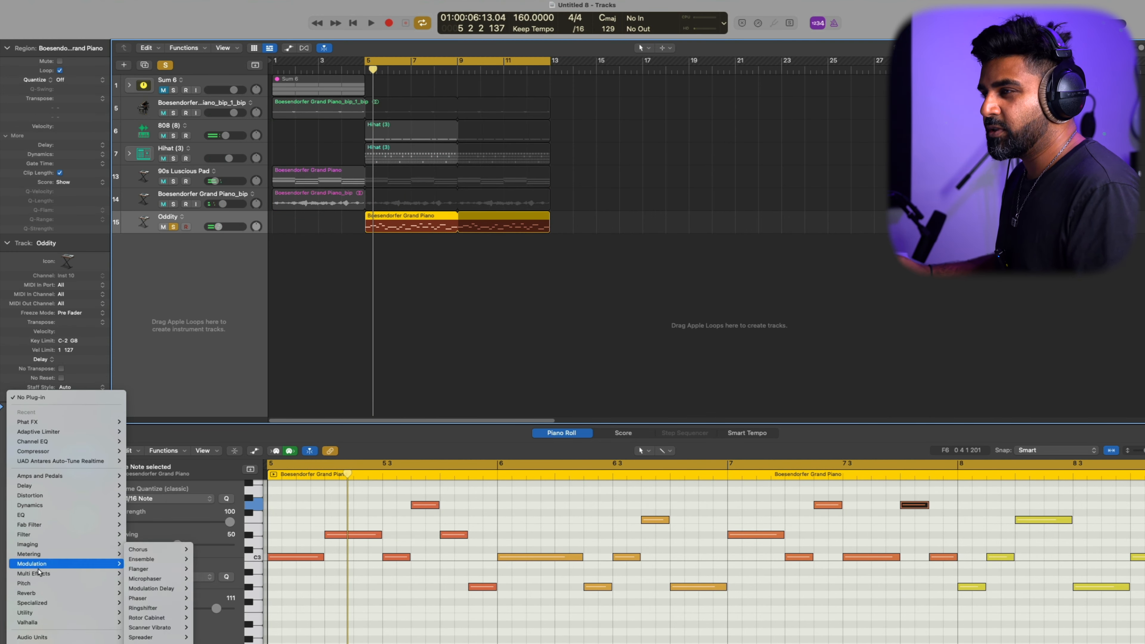
mouse_move(54, 574)
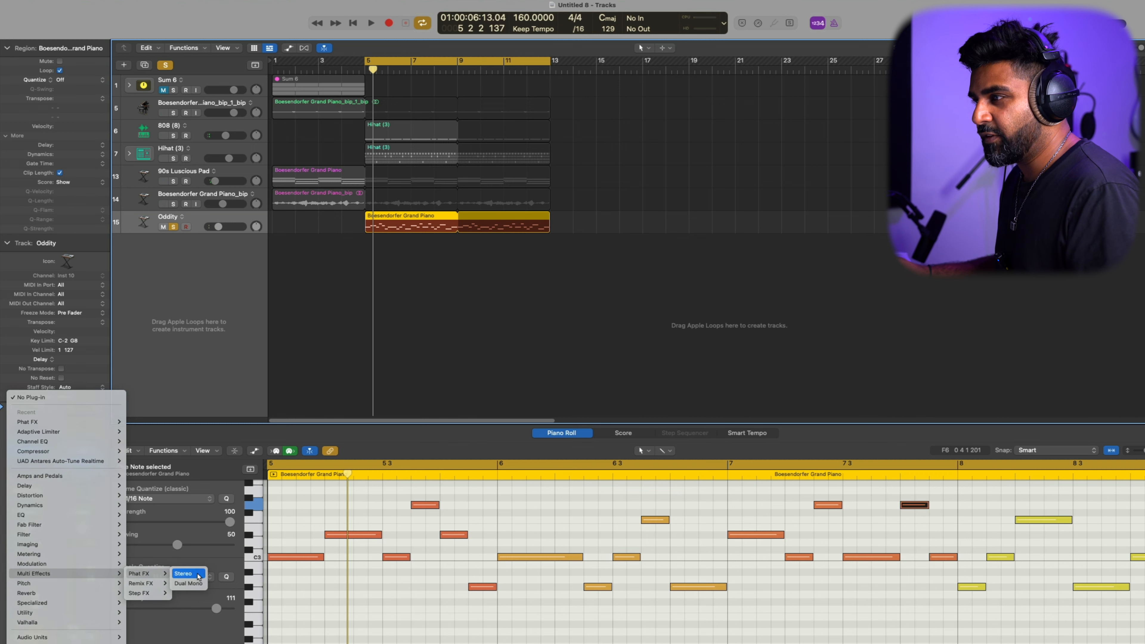
click(198, 576)
alt+click(277, 129)
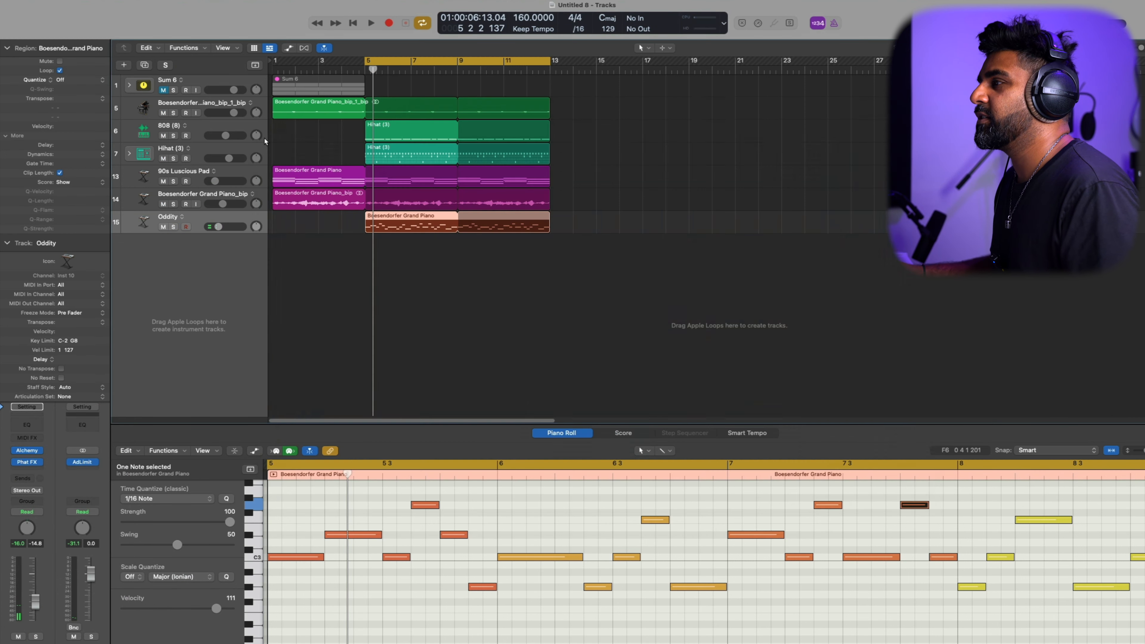
Play the full mix and step through the Phat FX presets on the Oddity track to Bright Dirt.
click(34, 462)
key(space)
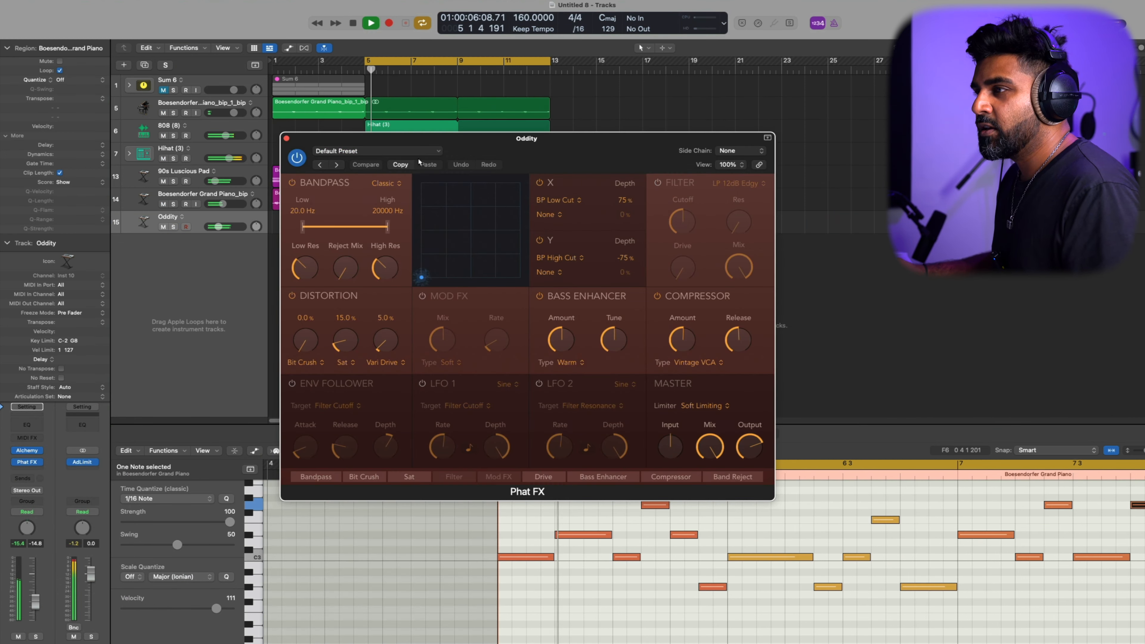
click(337, 165)
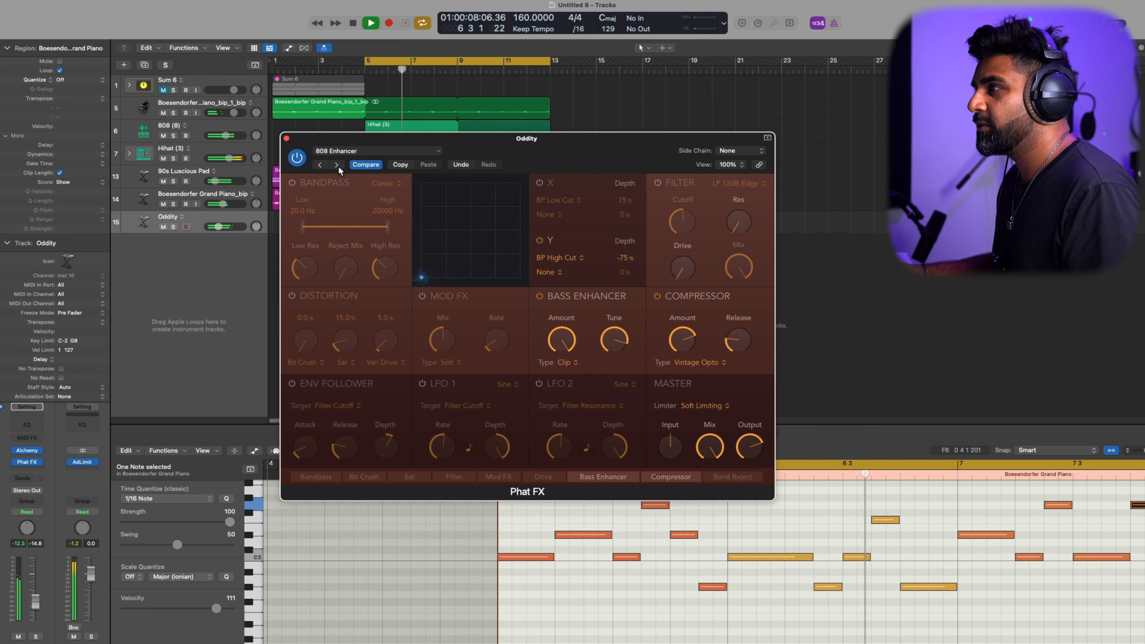
click(337, 165)
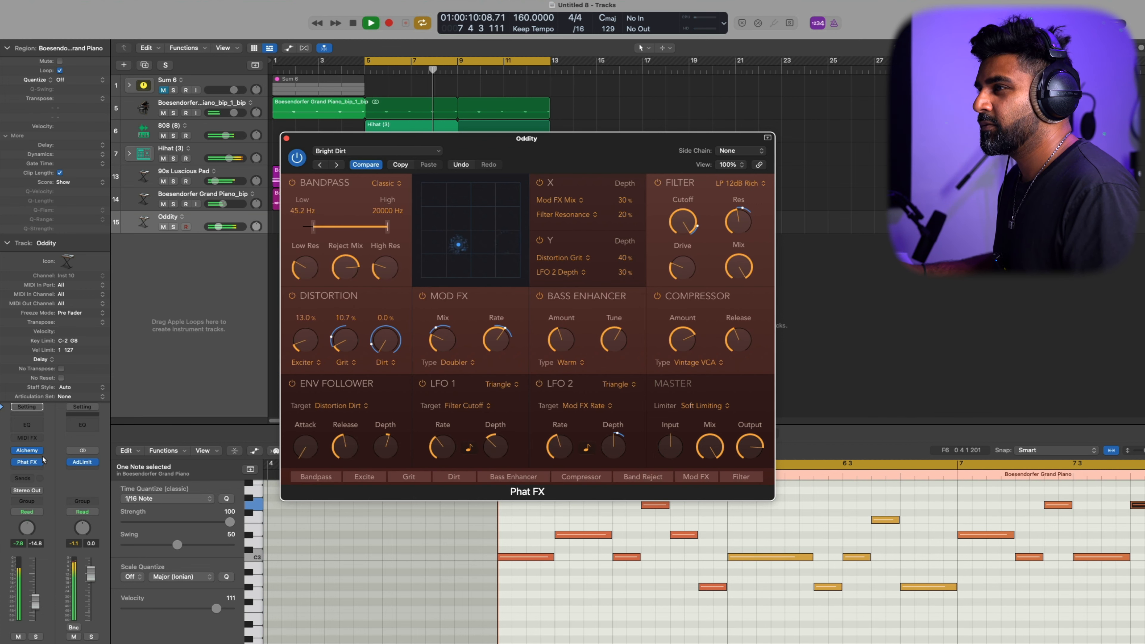
Insert the Step FX multi-effect after Phat FX on the Oddity track.
click(32, 472)
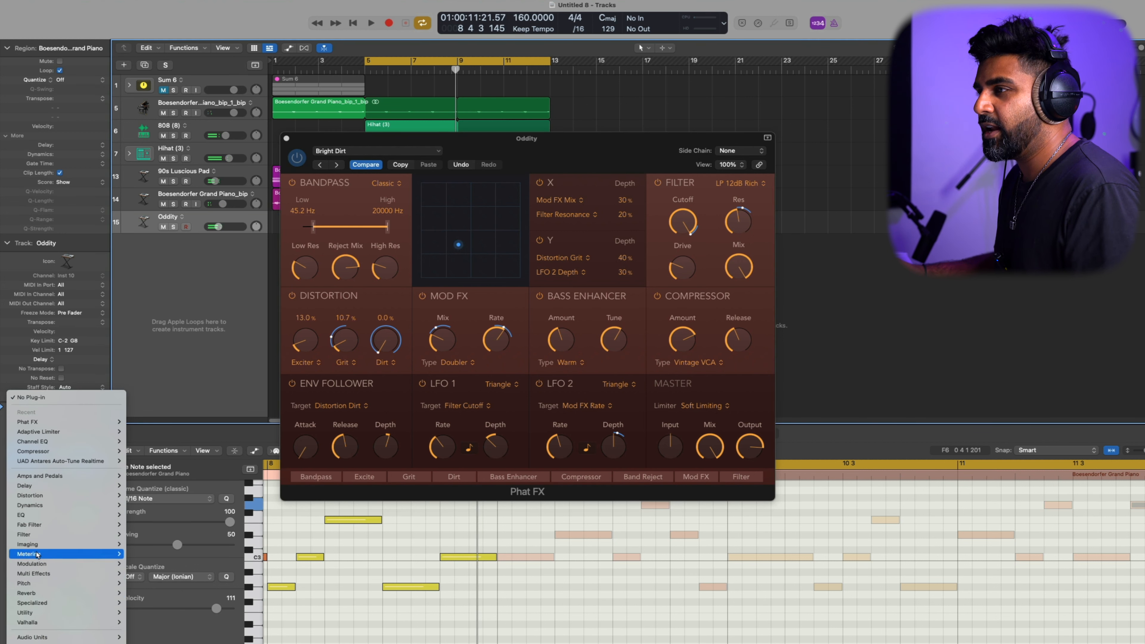
mouse_move(68, 573)
mouse_move(163, 586)
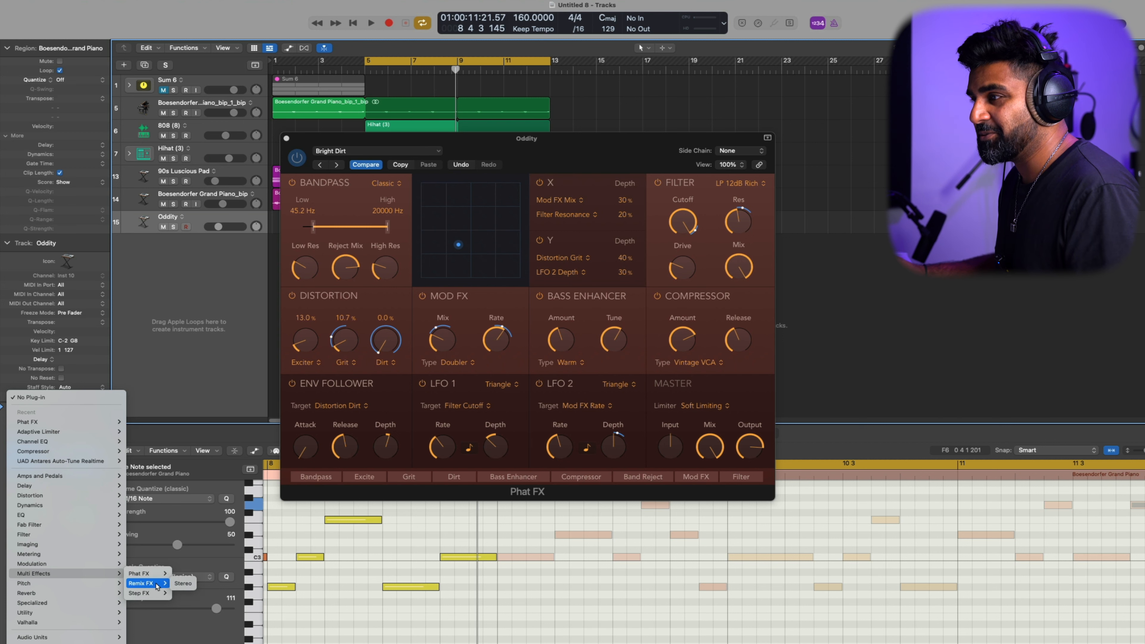
click(188, 594)
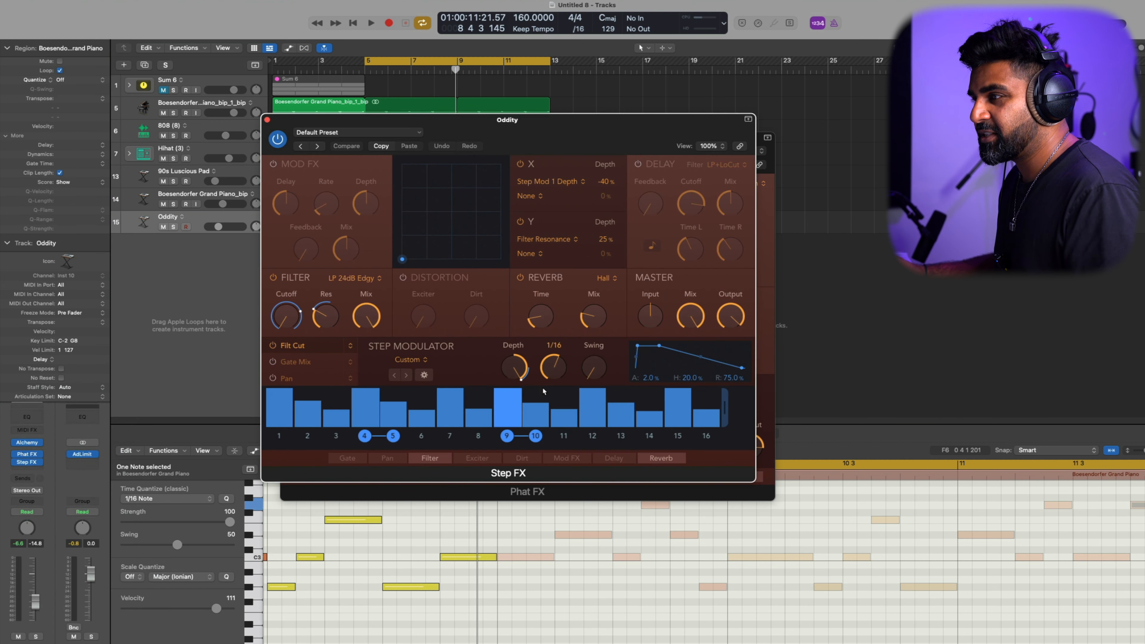
During playback, switch Step FX to the Broken Echoes preset and reduce its master mix to 23.9%.
key(space)
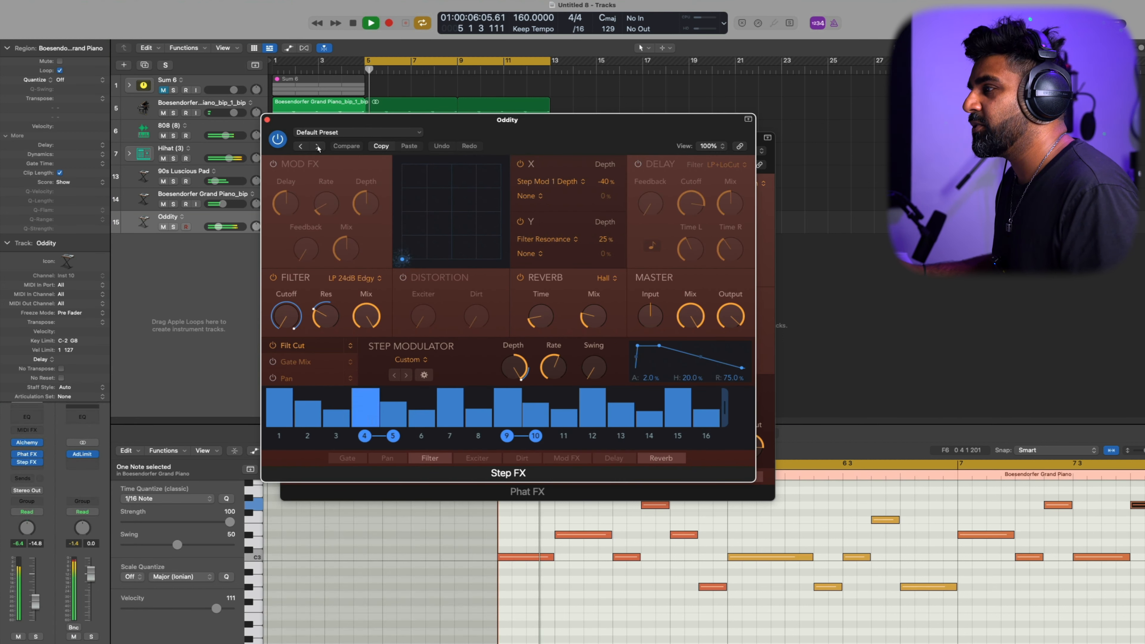
click(317, 145)
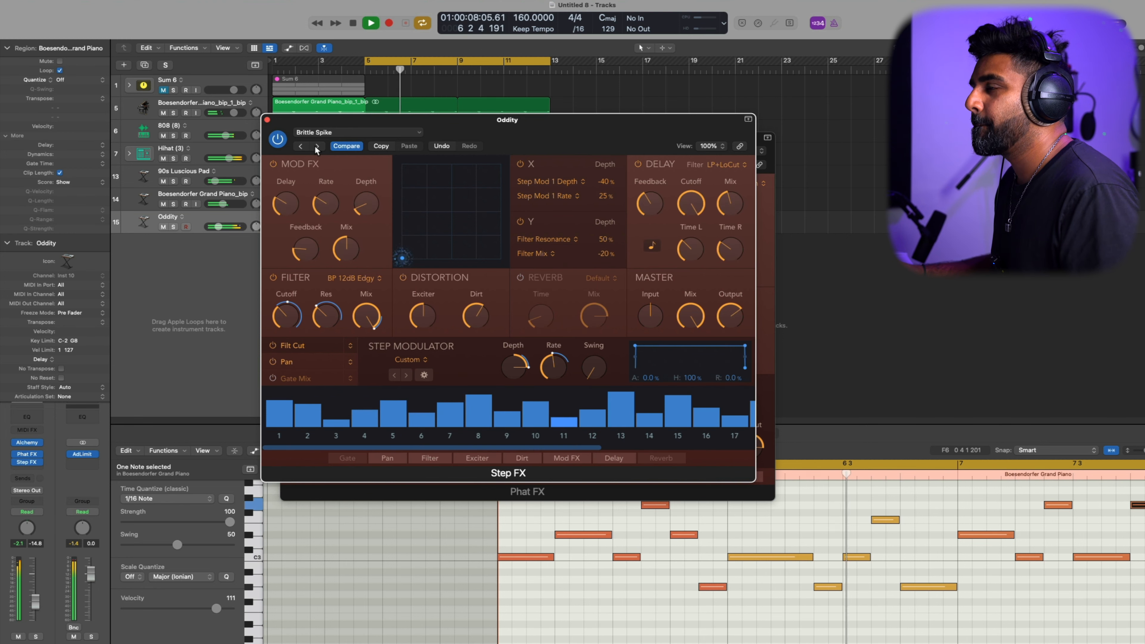
click(317, 146)
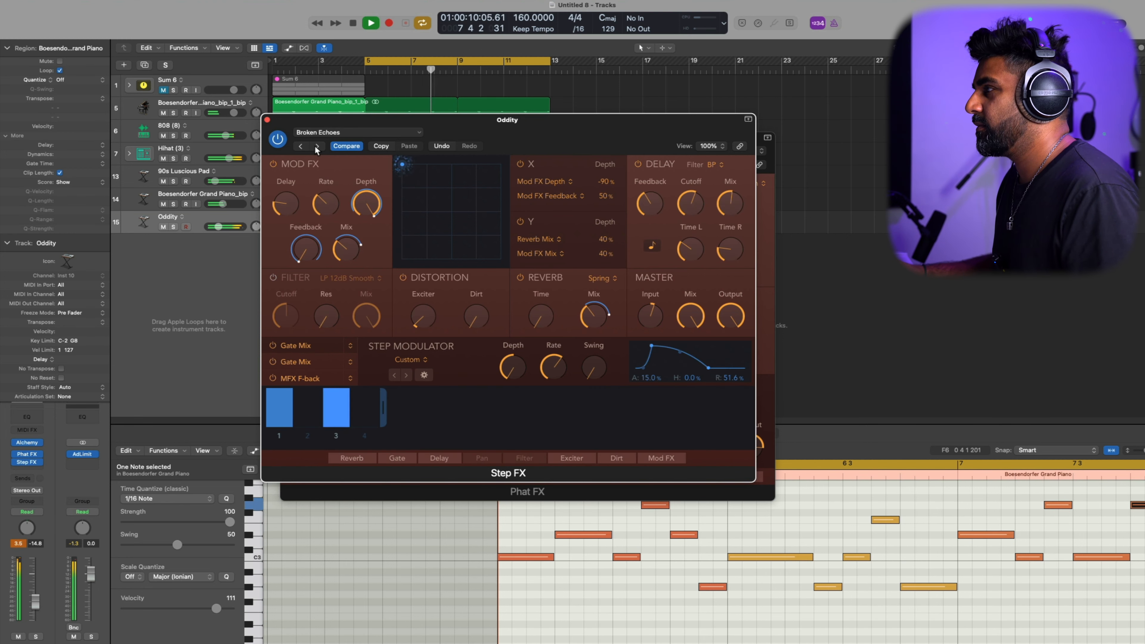
mouse_move(634, 298)
drag(694, 304, 692, 401)
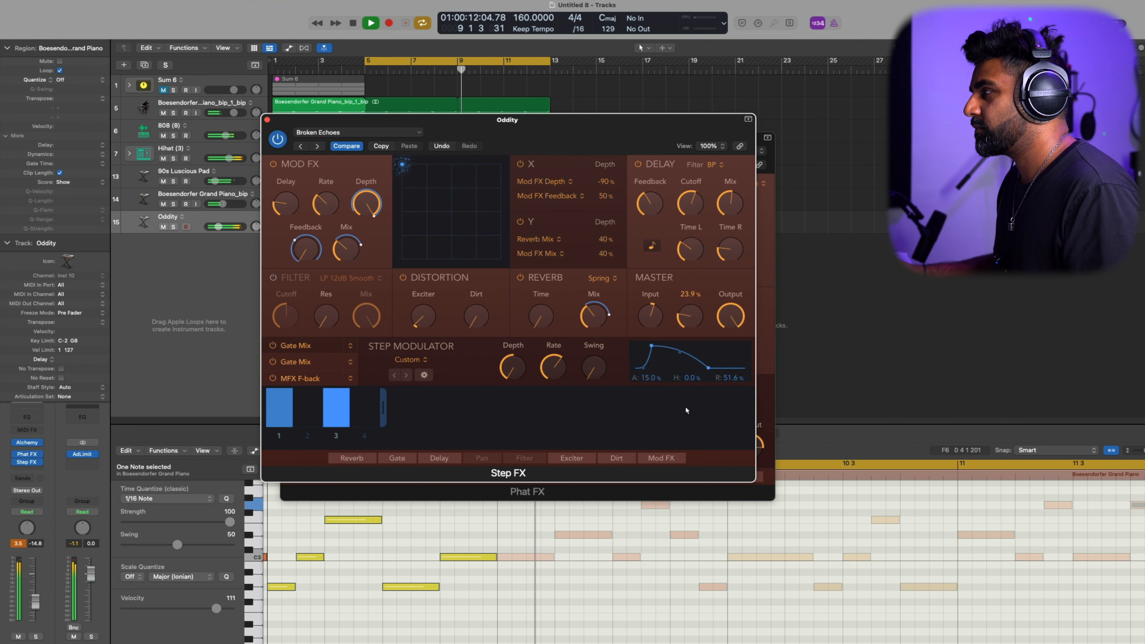
Add a Channel EQ to the Oddity track, lower its high shelf by 15.4 dB at 1840 Hz and roll off the lows.
click(27, 416)
drag(655, 279, 569, 306)
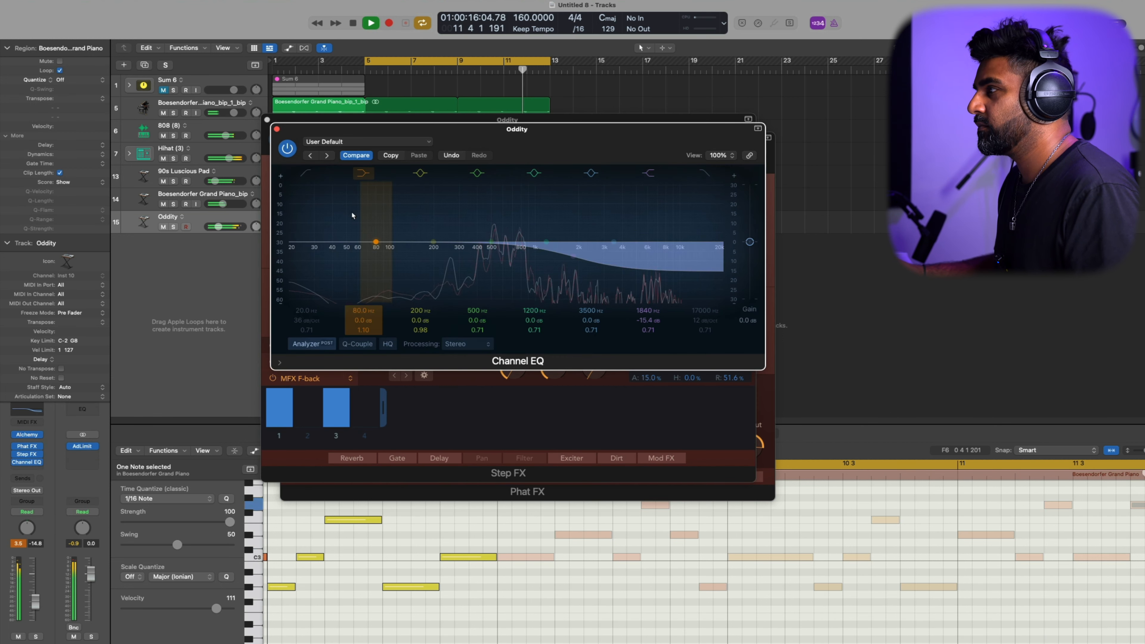
drag(305, 278, 494, 271)
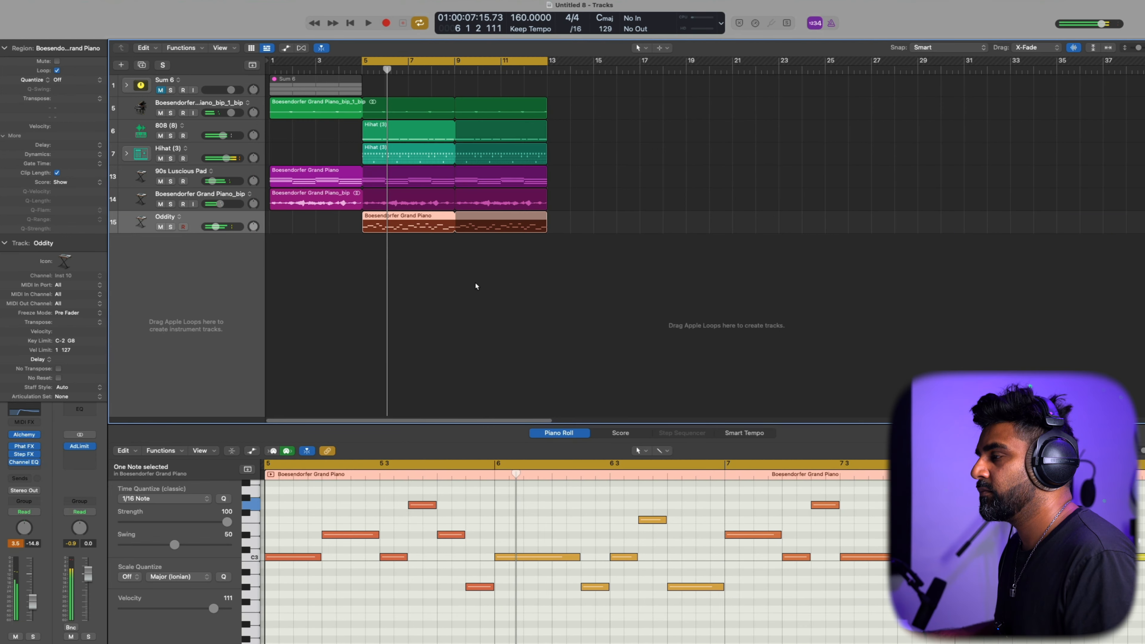
click(475, 284)
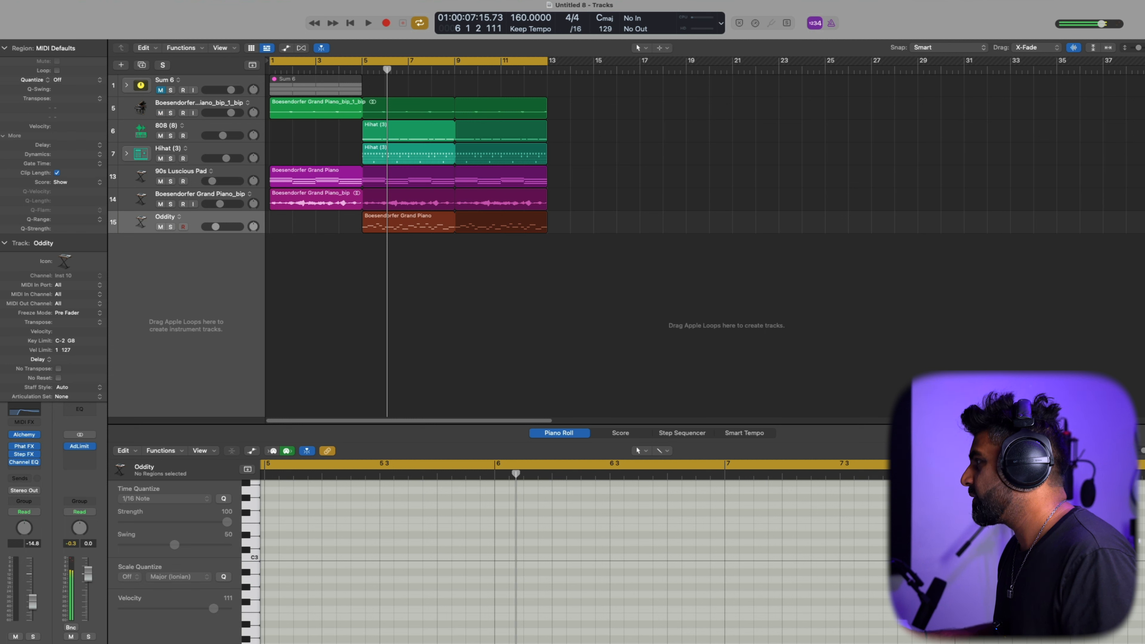
Add the Crash (3) sample on a new track at bar 5 and place a reversed bounced copy so it ends at bar 5.
drag(1087, 182, 399, 305)
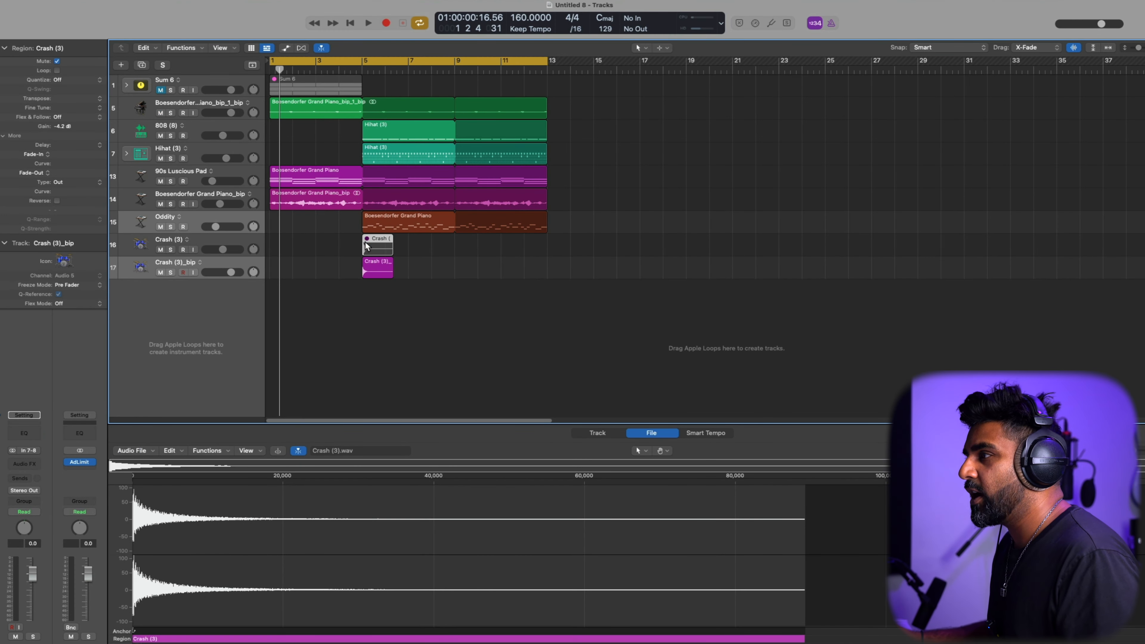
click(416, 281)
drag(381, 271, 348, 274)
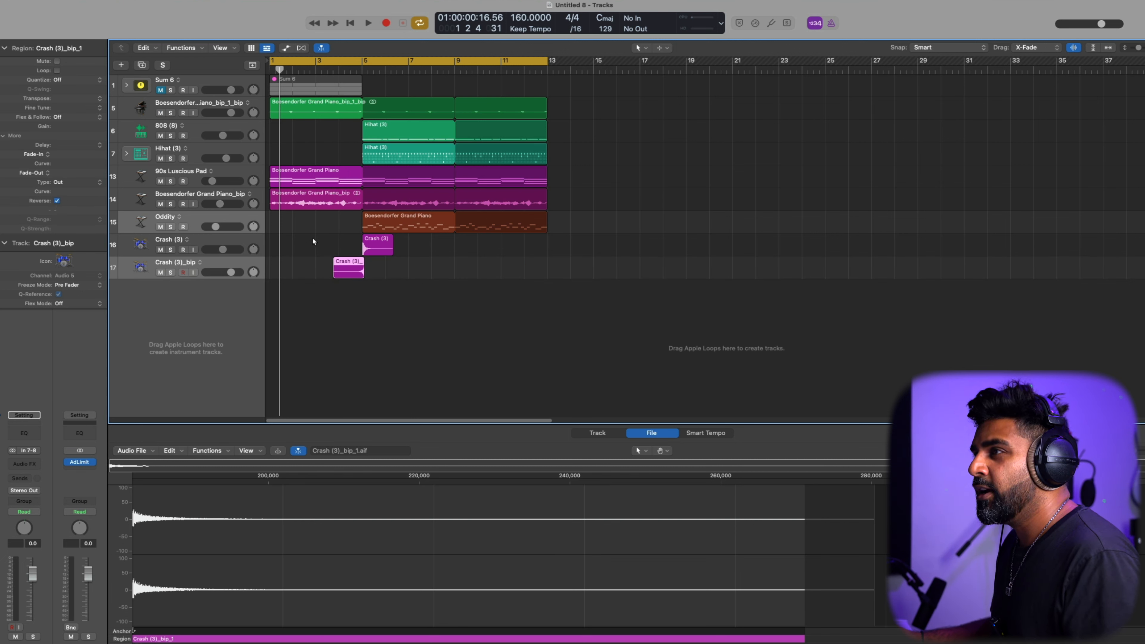
drag(363, 275, 361, 276)
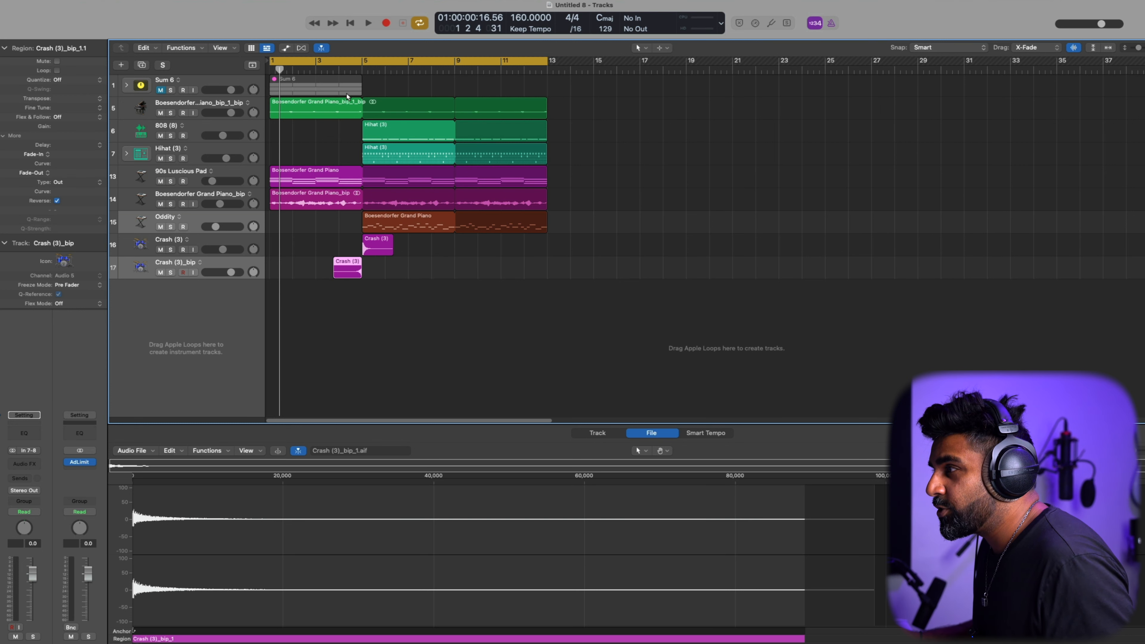
Lower the volume of both crash tracks, with Crash (3) at -30.3 dB, and play the transition into bar 5.
shift+click(202, 243)
drag(231, 272, 162, 278)
key(space)
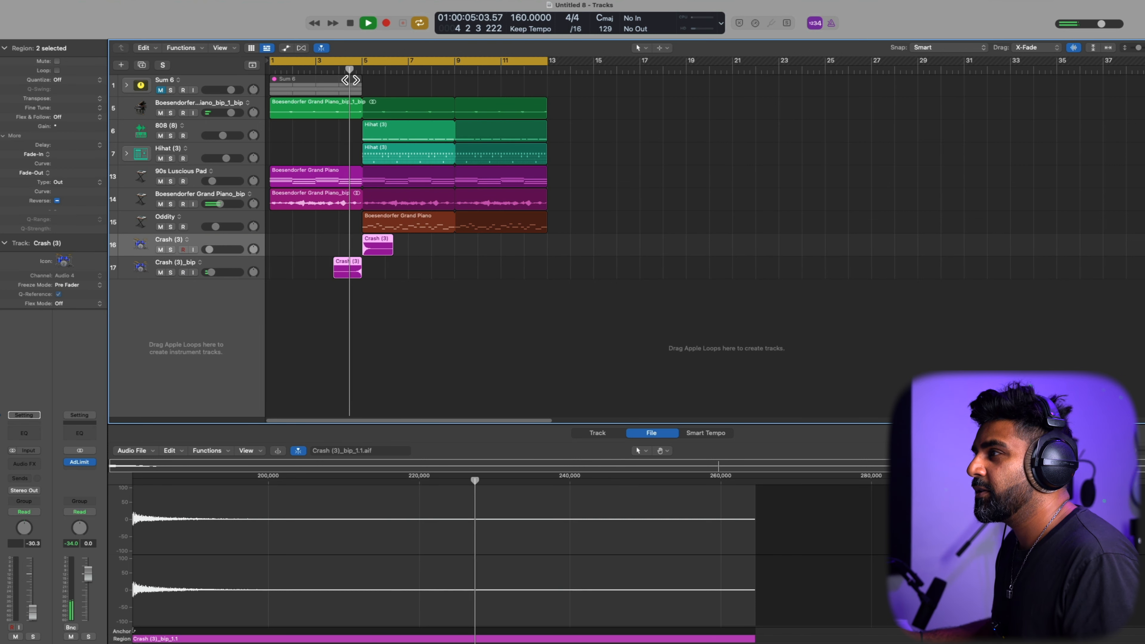
click(320, 324)
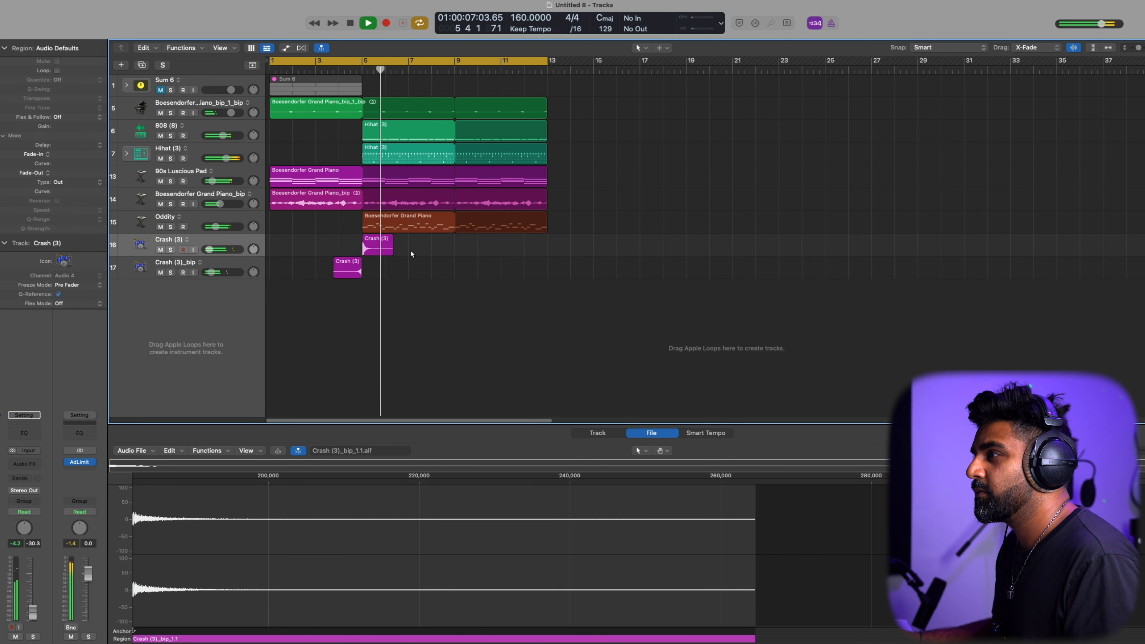
Group the two crash tracks into a summing stack and insert a stereo Space Designer reverb on it.
click(140, 265)
shift+click(141, 251)
right_click(182, 242)
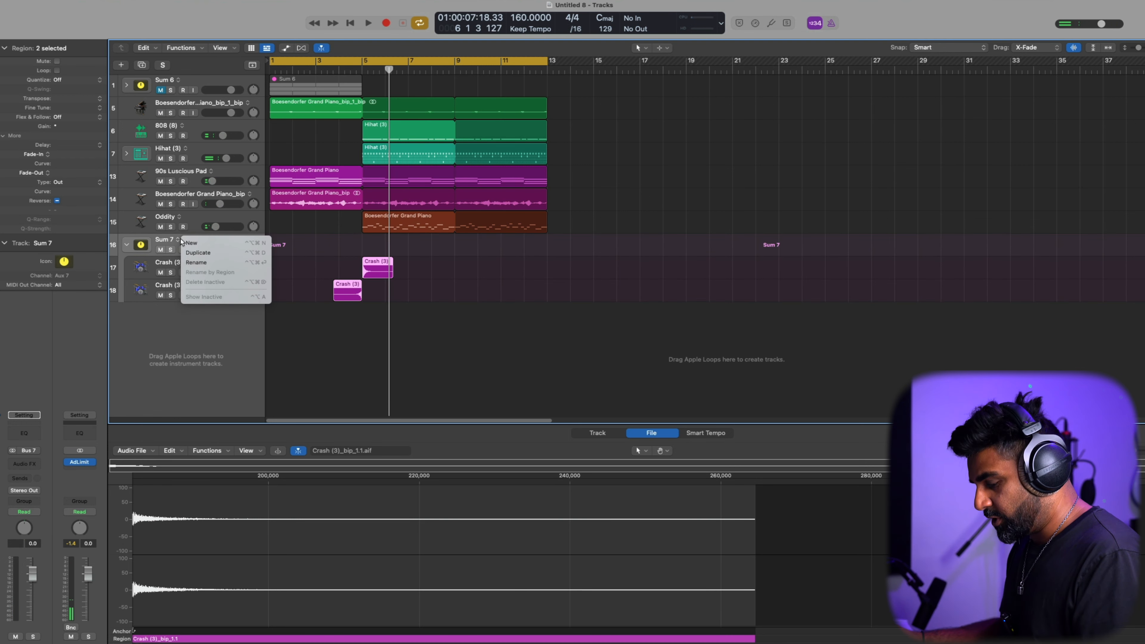
click(27, 465)
mouse_move(27, 593)
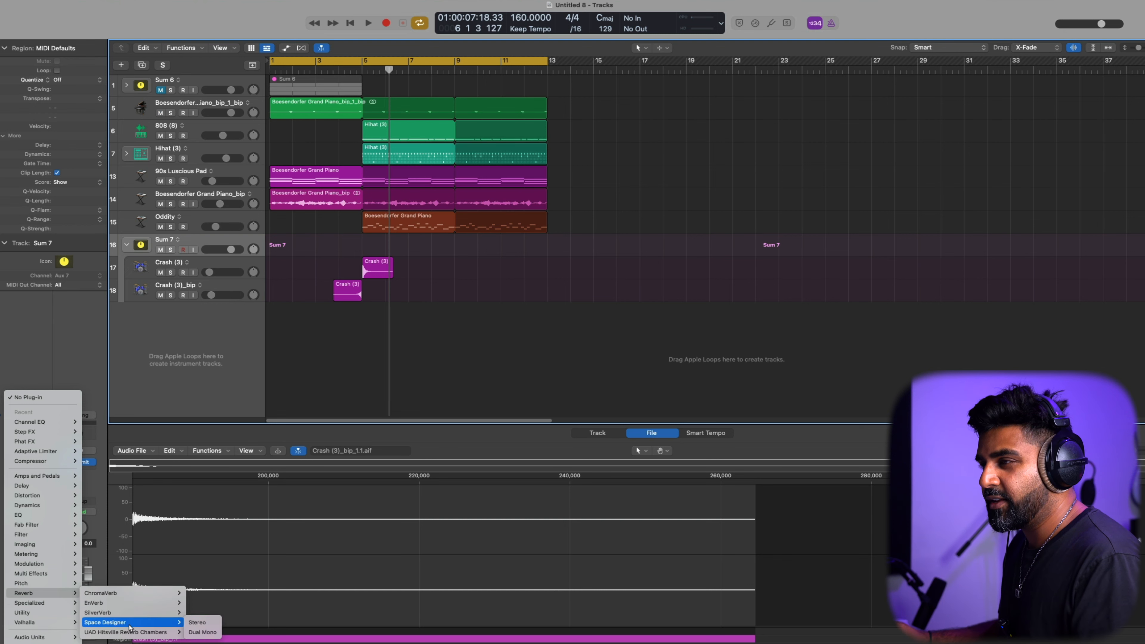
click(211, 625)
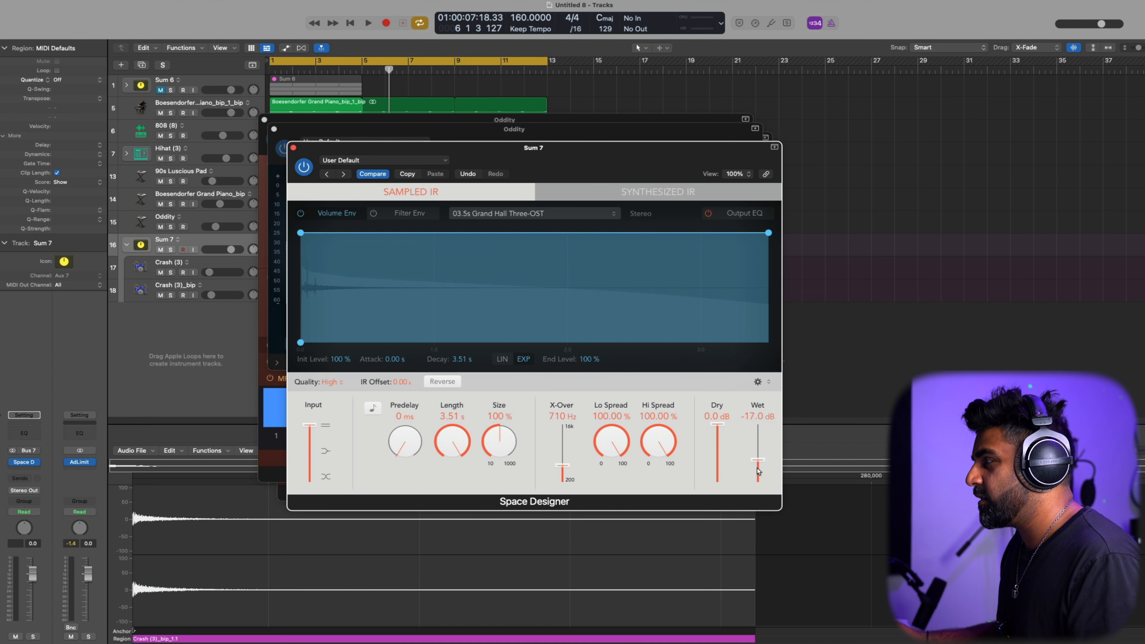
Solo the crash stack and raise Space Designer's wet level to -4.8 dB during playback.
key(s)
key(s)
key(s)
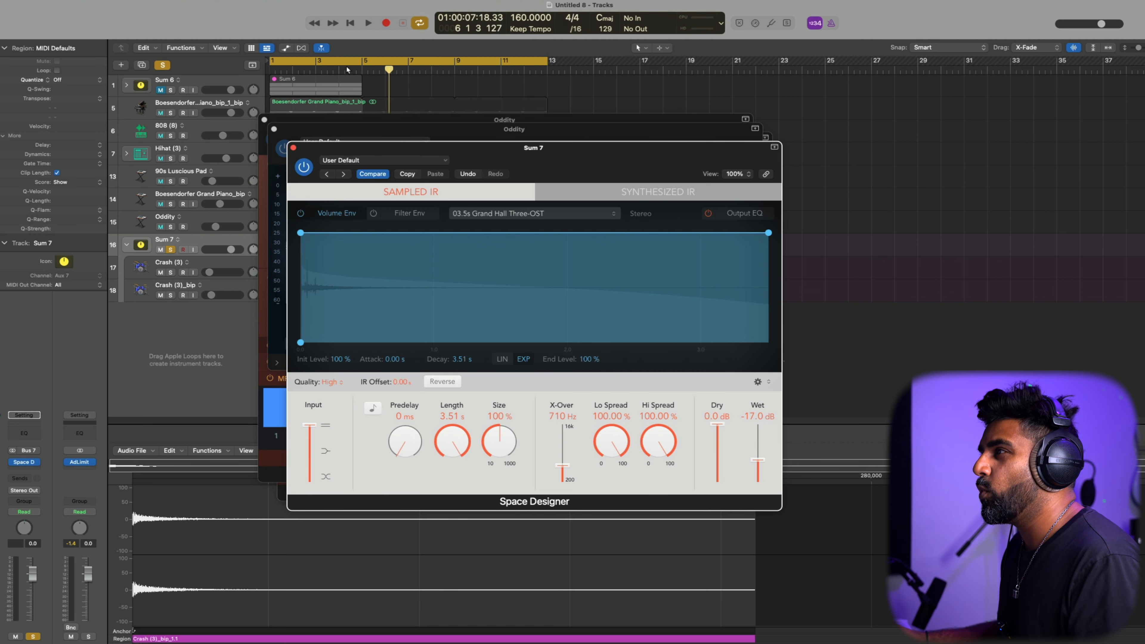
click(360, 80)
key(space)
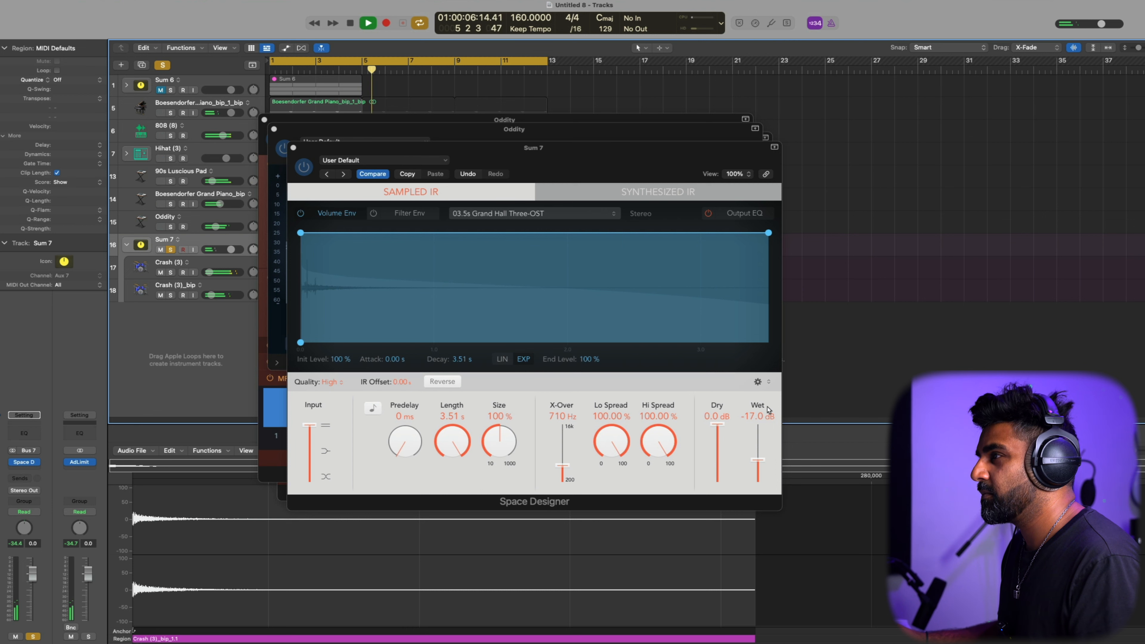
drag(758, 459, 758, 436)
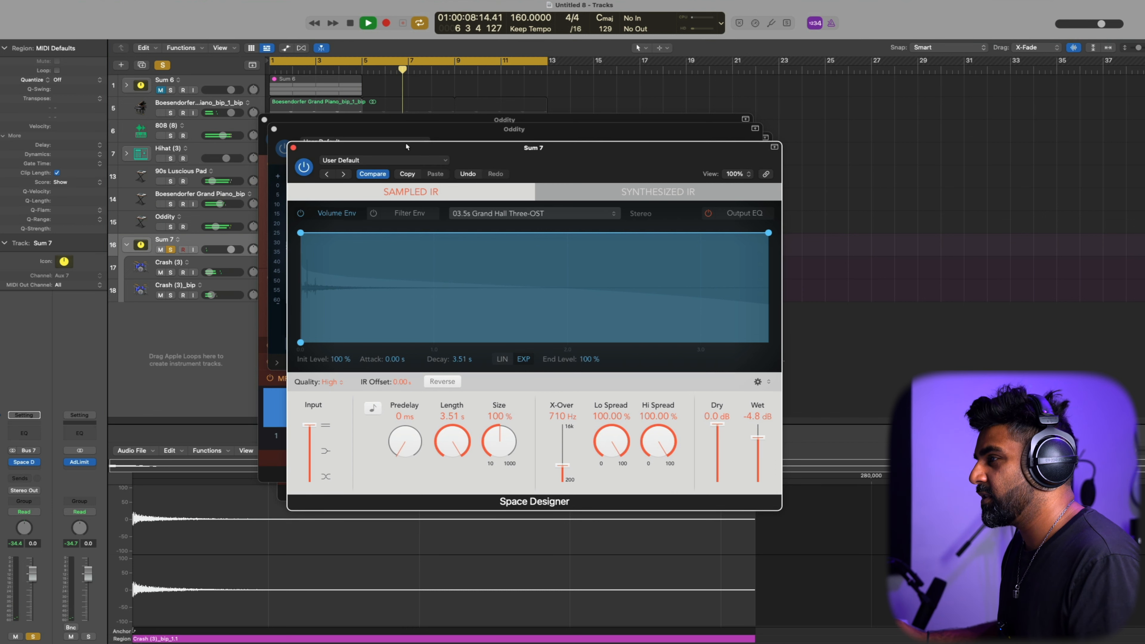
Replay the crash transition from before bar 5 and raise the crash stack's volume to +4.7 dB.
click(346, 67)
key(space)
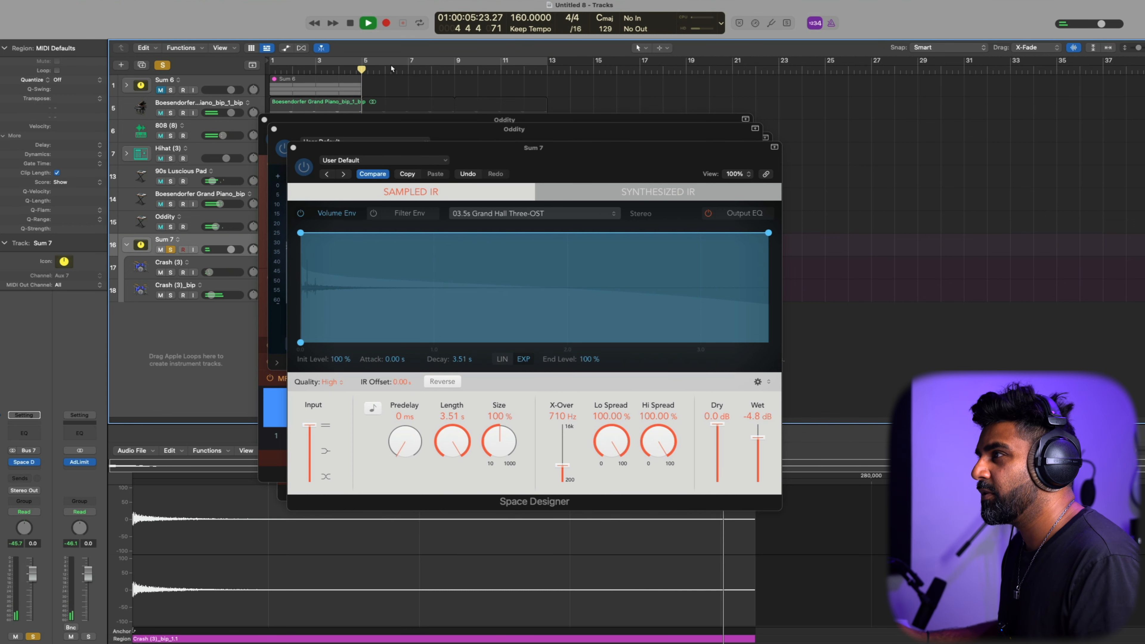
drag(228, 252, 238, 250)
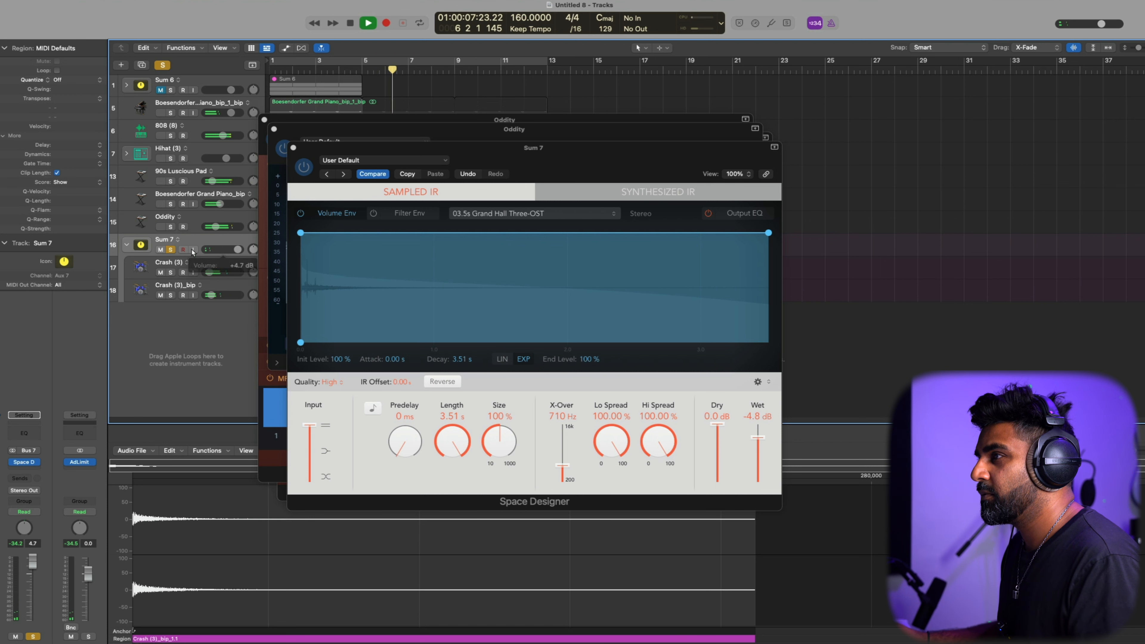
Unsolo the crash stack, hide the plug-in windows and play the full arrangement from the start.
key(space)
key(s)
key(v)
click(276, 61)
key(space)
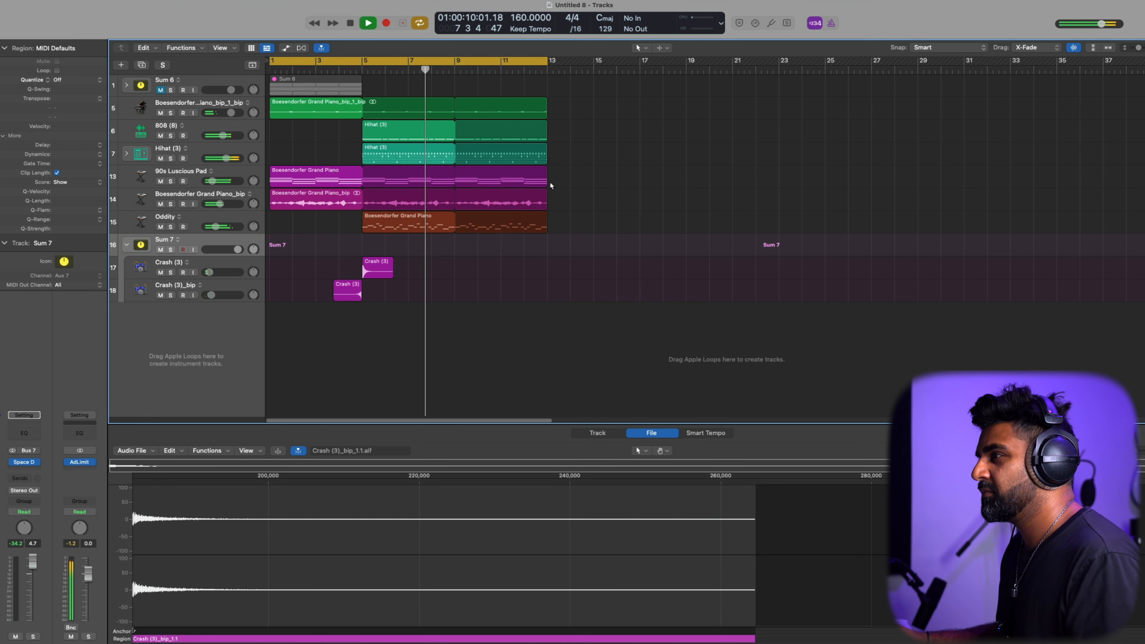
Lower the Oddity track slightly and the reversed piano bounce to -12.8 dB, and raise the drum stack and the 808 to -3.9 dB.
drag(216, 226, 215, 226)
click(207, 196)
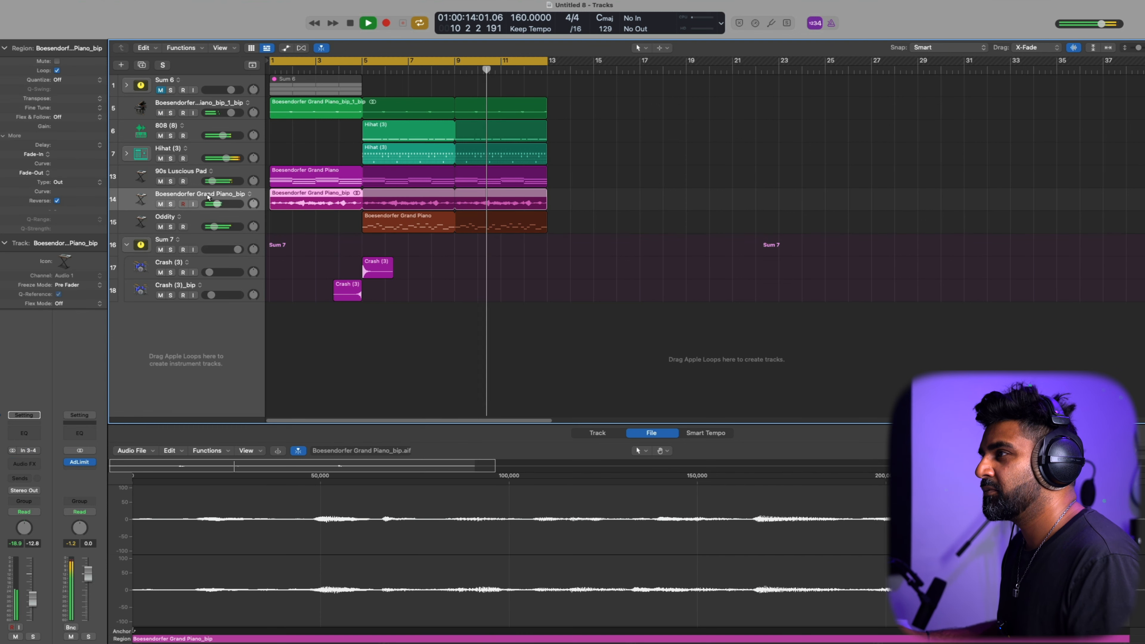
drag(225, 158, 226, 136)
key(space)
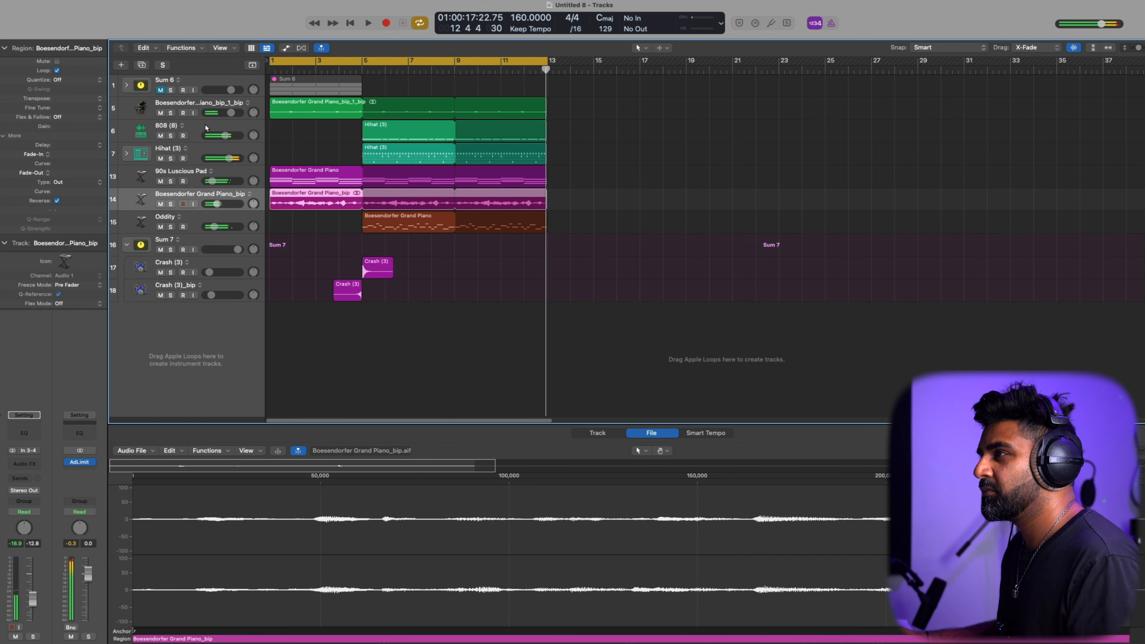
Solo the 808 track and set the cycle range to bars 5 to 13.
click(205, 125)
key(s)
key(c)
drag(362, 61, 548, 66)
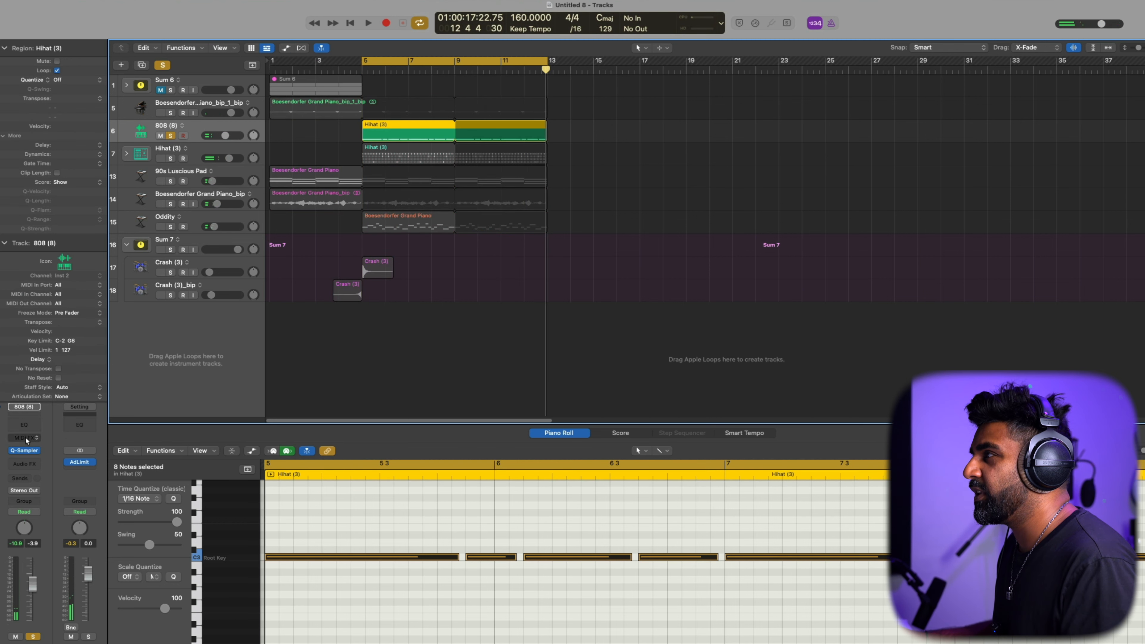
Insert Phat FX on the 808 track and load its 808 Enhancer preset.
click(29, 464)
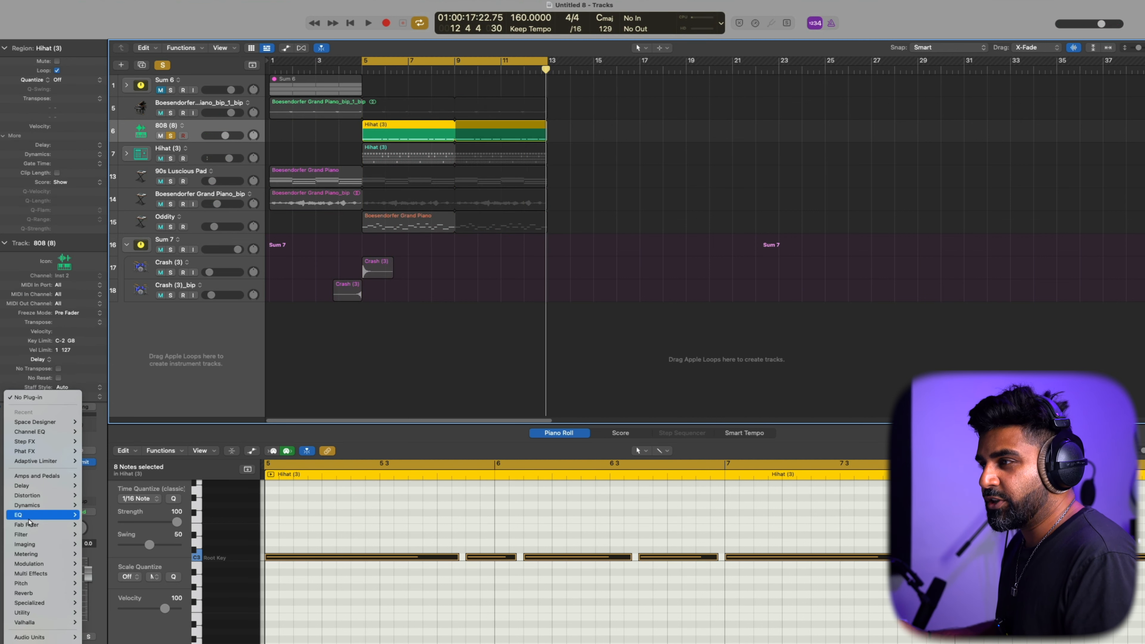
mouse_move(27, 555)
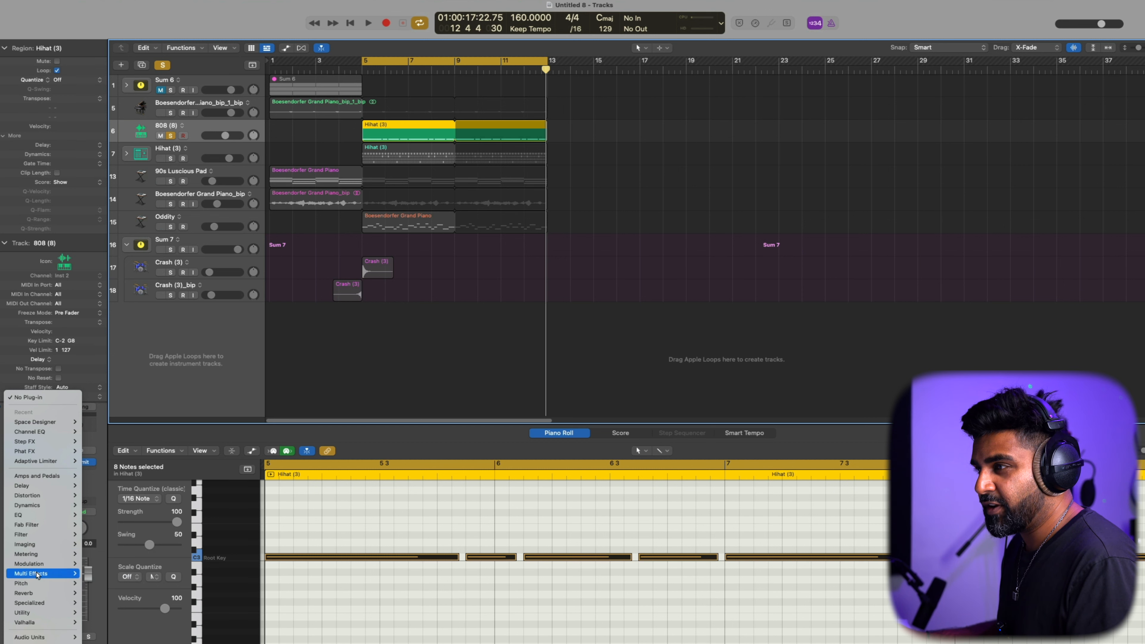
mouse_move(54, 573)
click(149, 576)
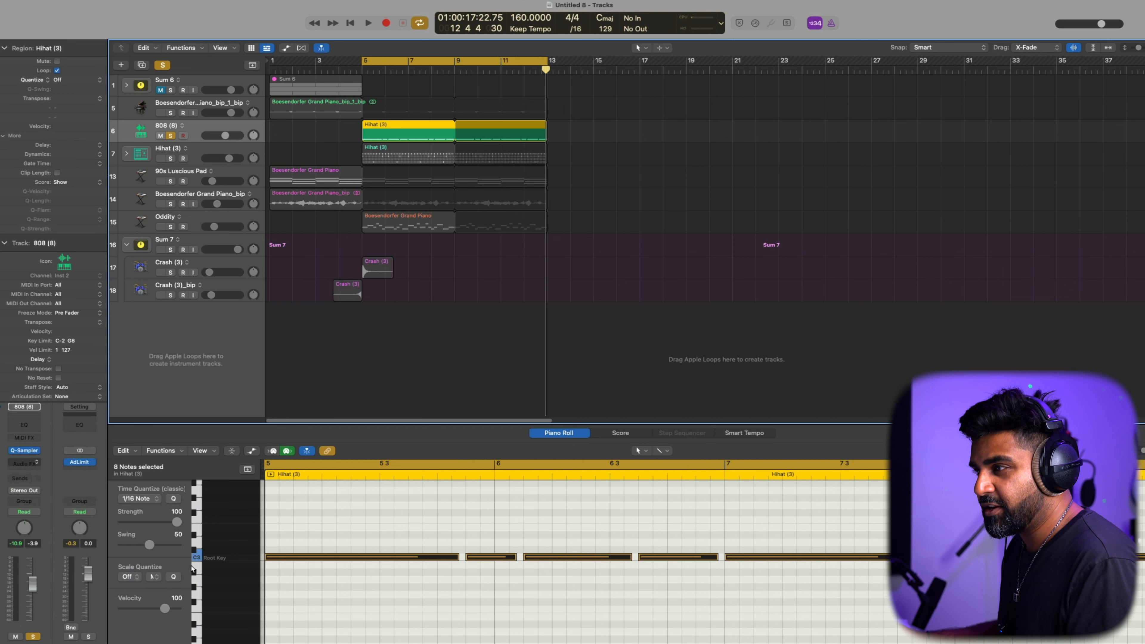
click(379, 169)
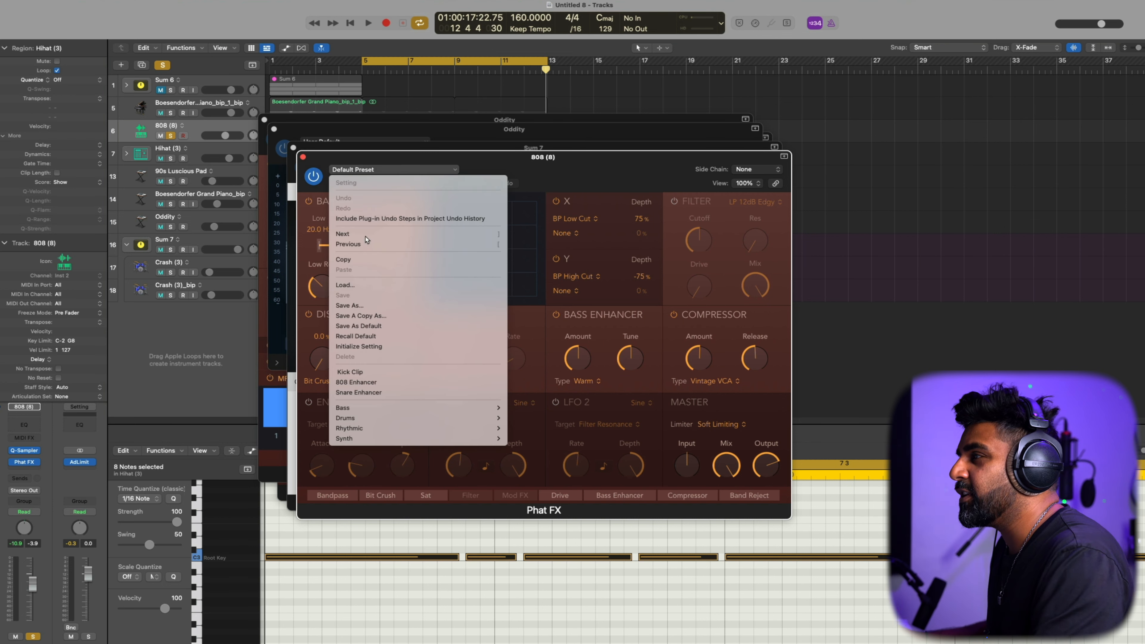
click(360, 383)
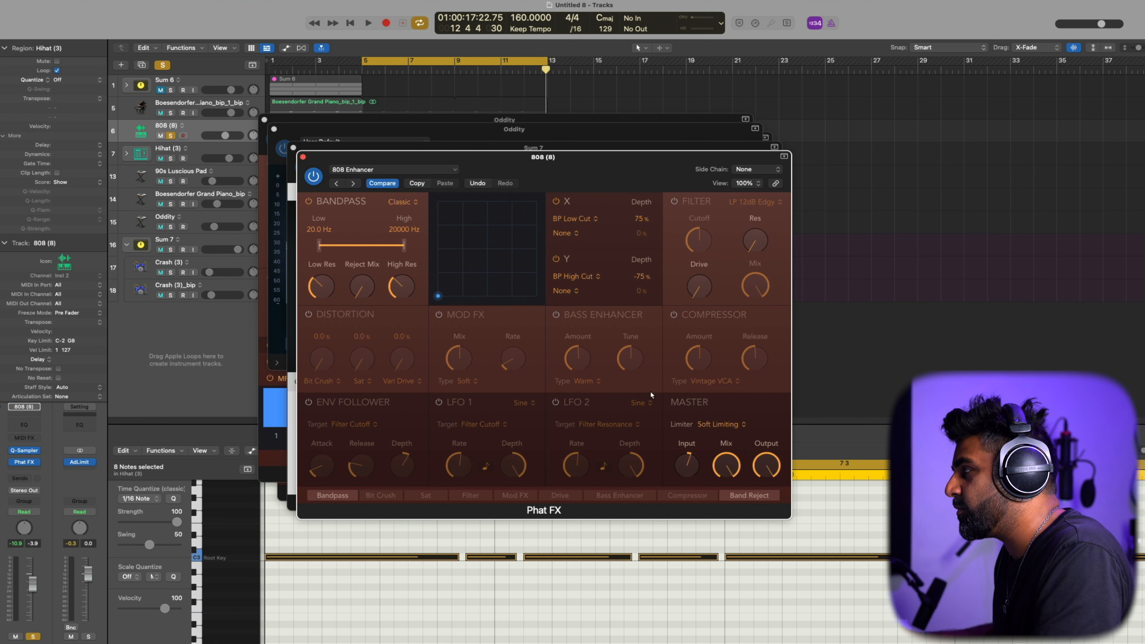
Play the soloed 808 and compare its sound with Phat FX bypassed and enabled, leaving the effect on.
key(space)
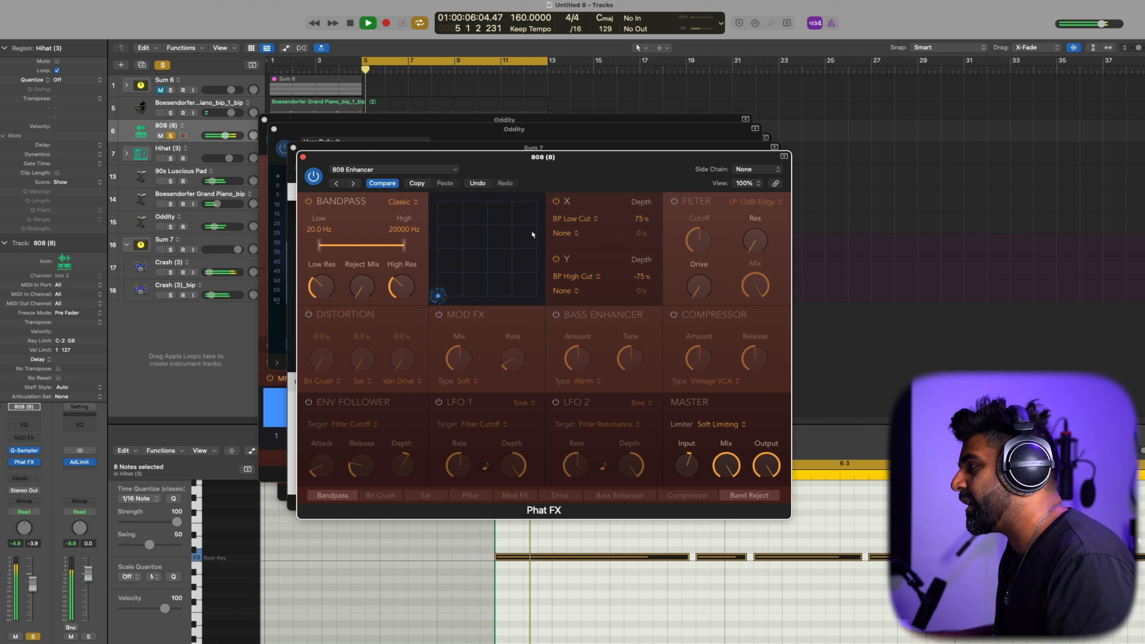
click(312, 177)
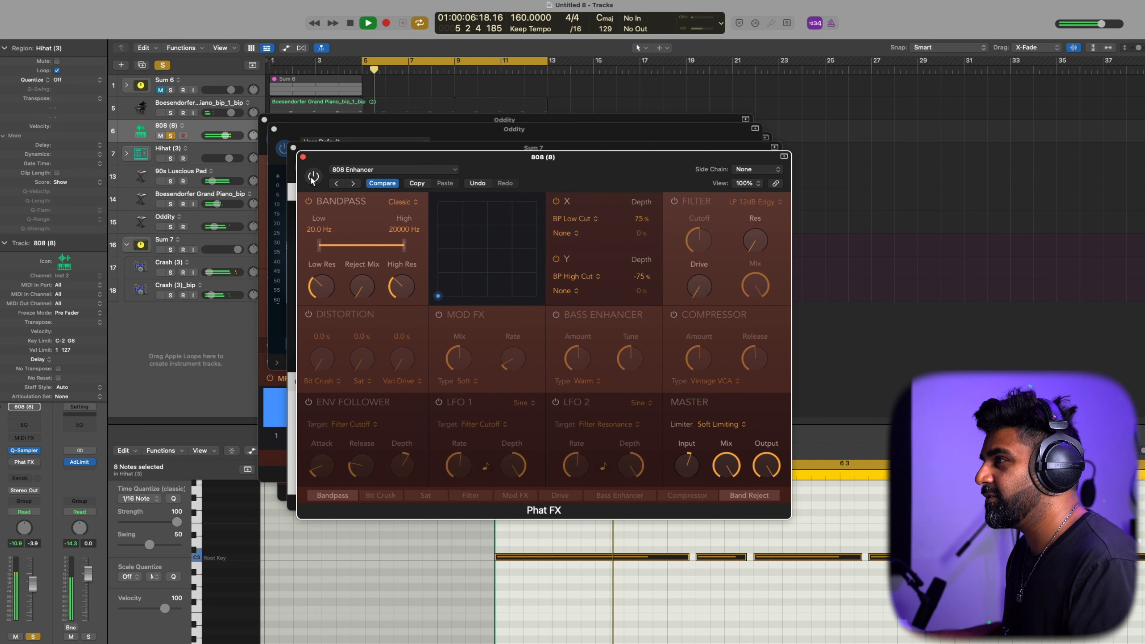
key(space)
key(space)
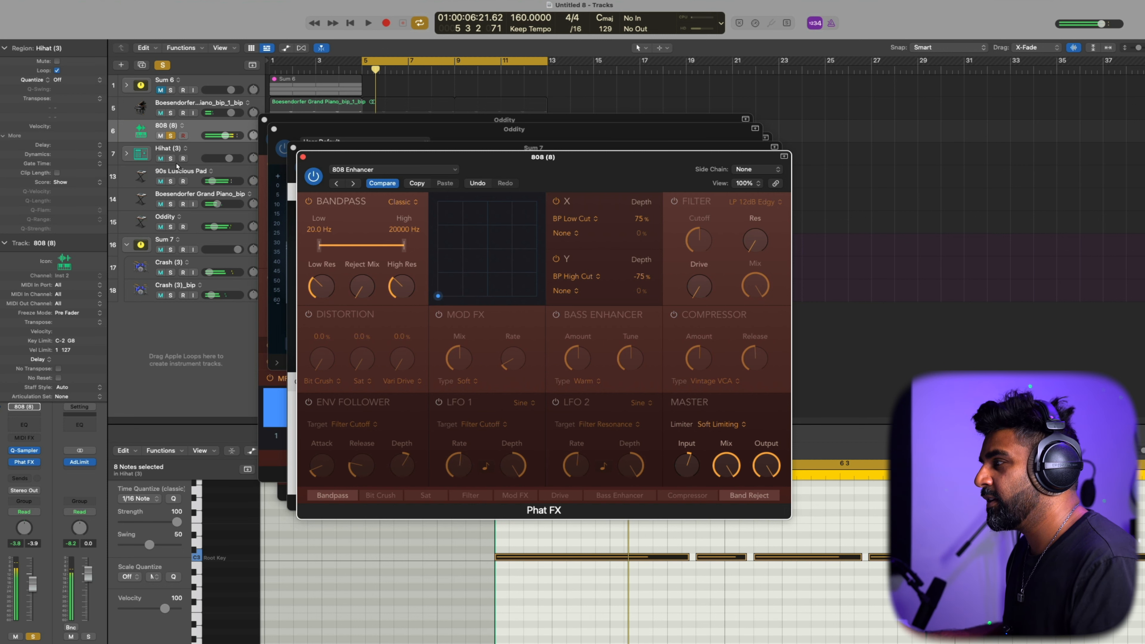
alt+click(303, 157)
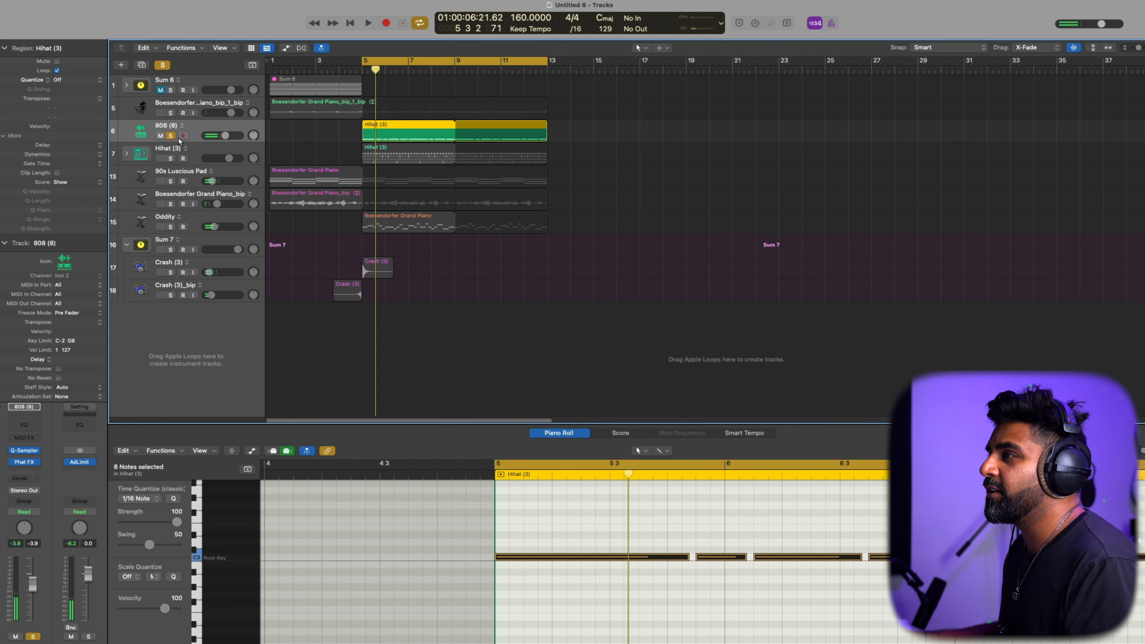
Unsolo the 808 and lower its volume to -5.0 dB while playing the full mix.
click(170, 135)
key(space)
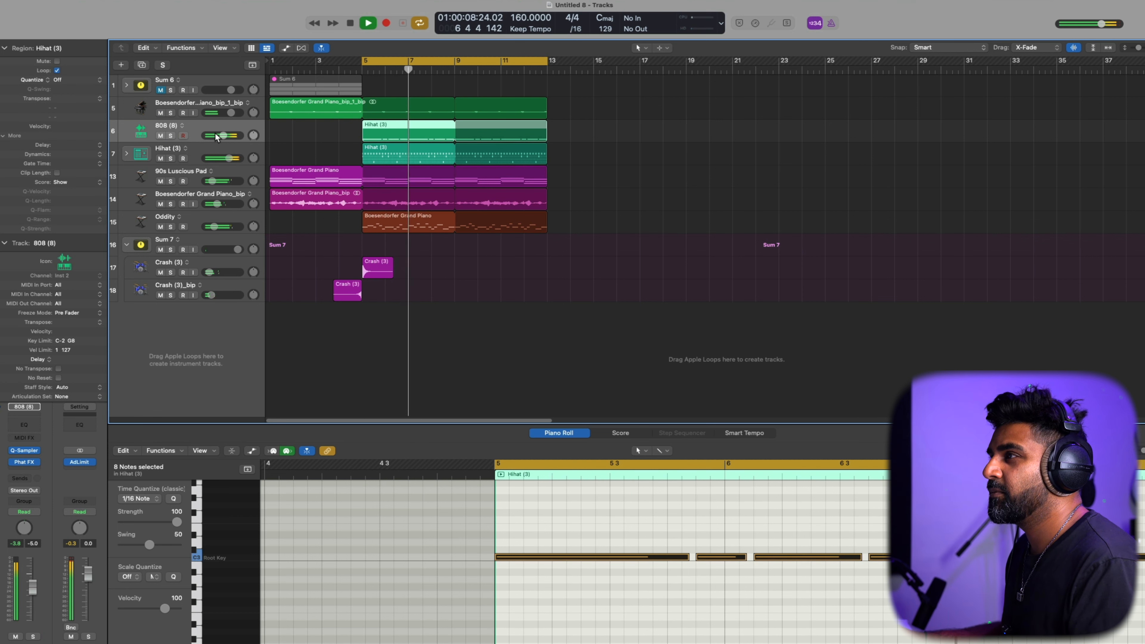
key(space)
Add a Channel EQ to the 808 and to Kick (28) inside the drum stack, and arrange both EQ windows side by side.
click(23, 424)
drag(482, 137, 792, 147)
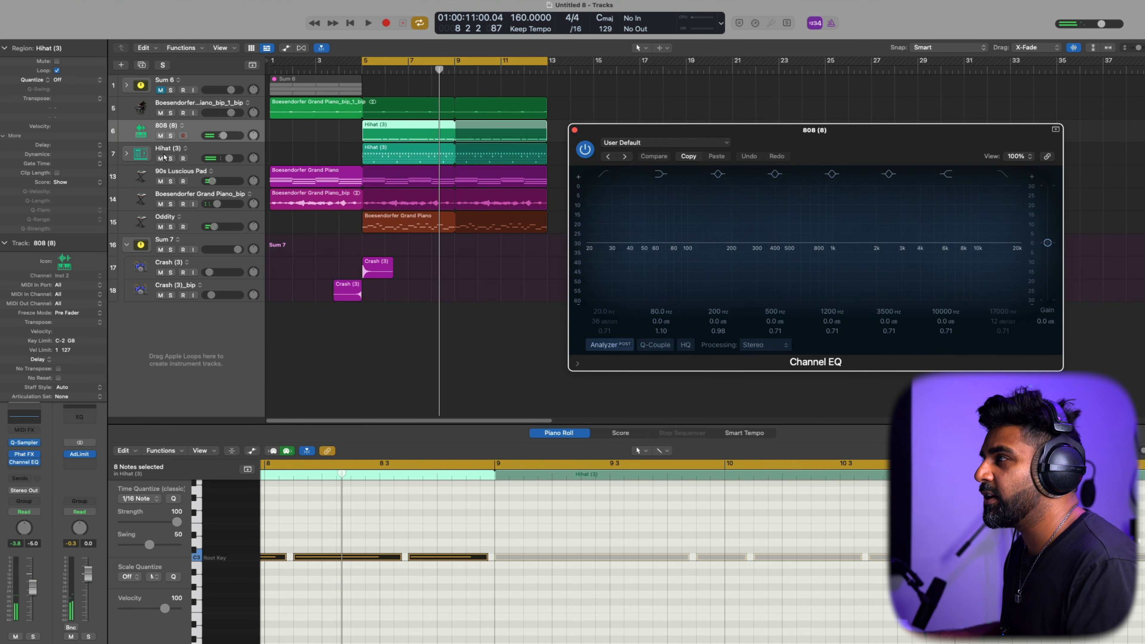
click(128, 155)
click(141, 201)
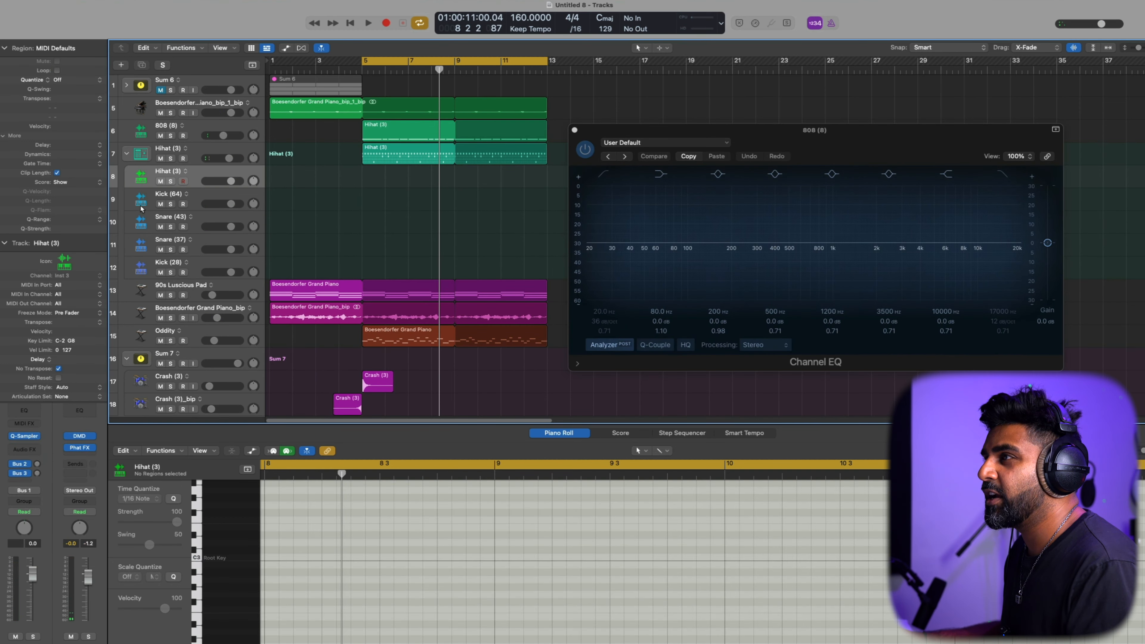
click(27, 410)
drag(515, 121, 317, 136)
drag(641, 140, 629, 150)
Play the mix and compare the low-frequency analyzer curves of the kick and the 808.
key(space)
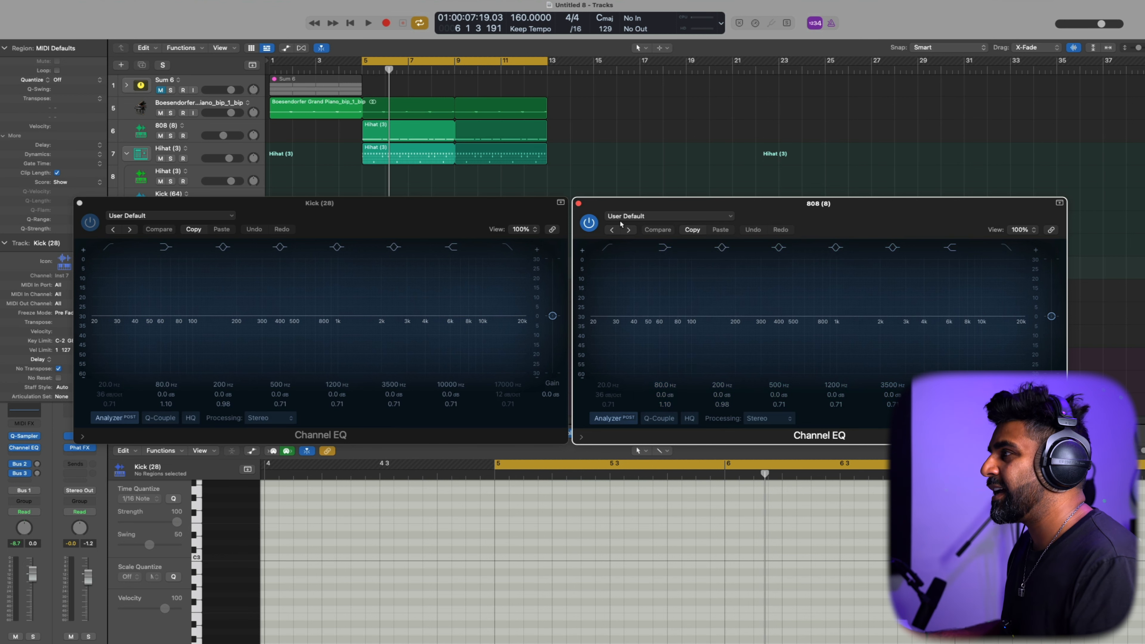
click(372, 210)
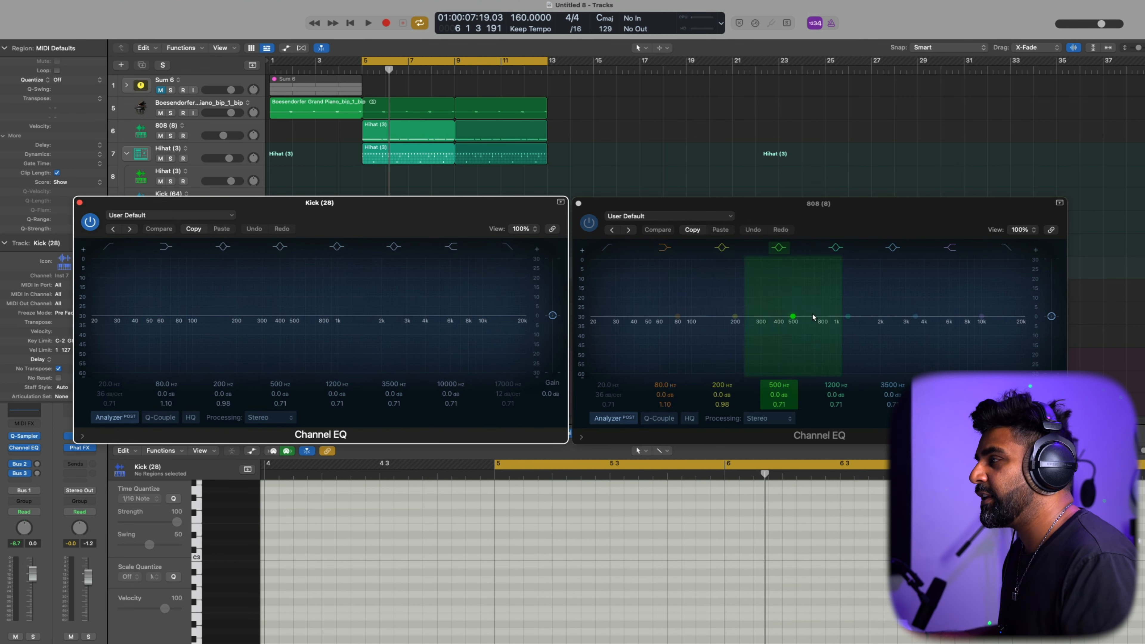
key(space)
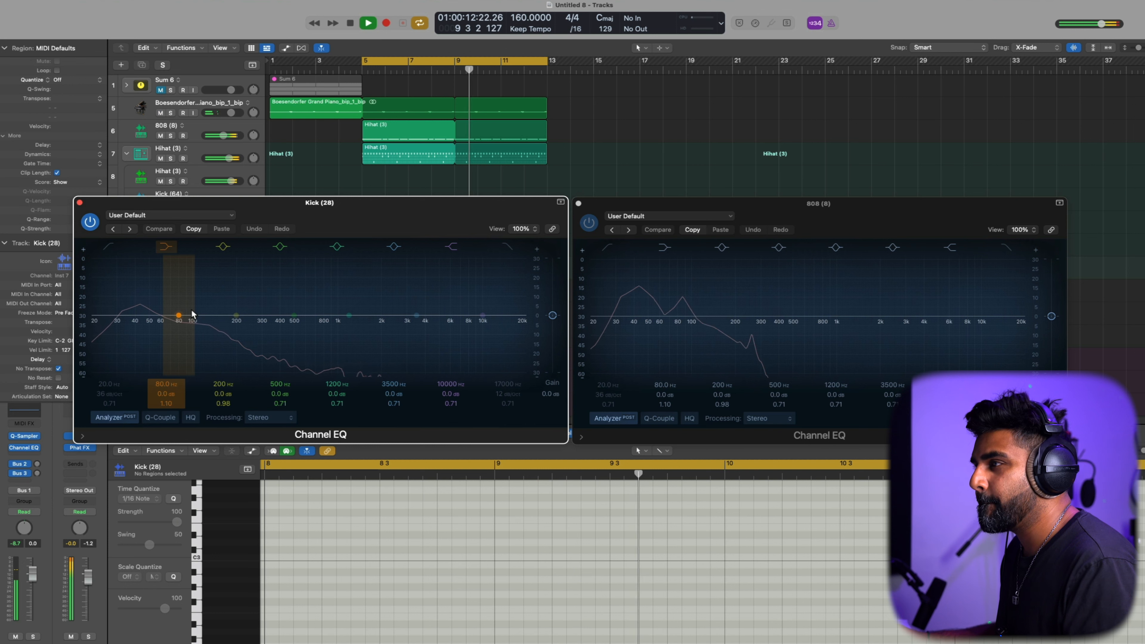
key(space)
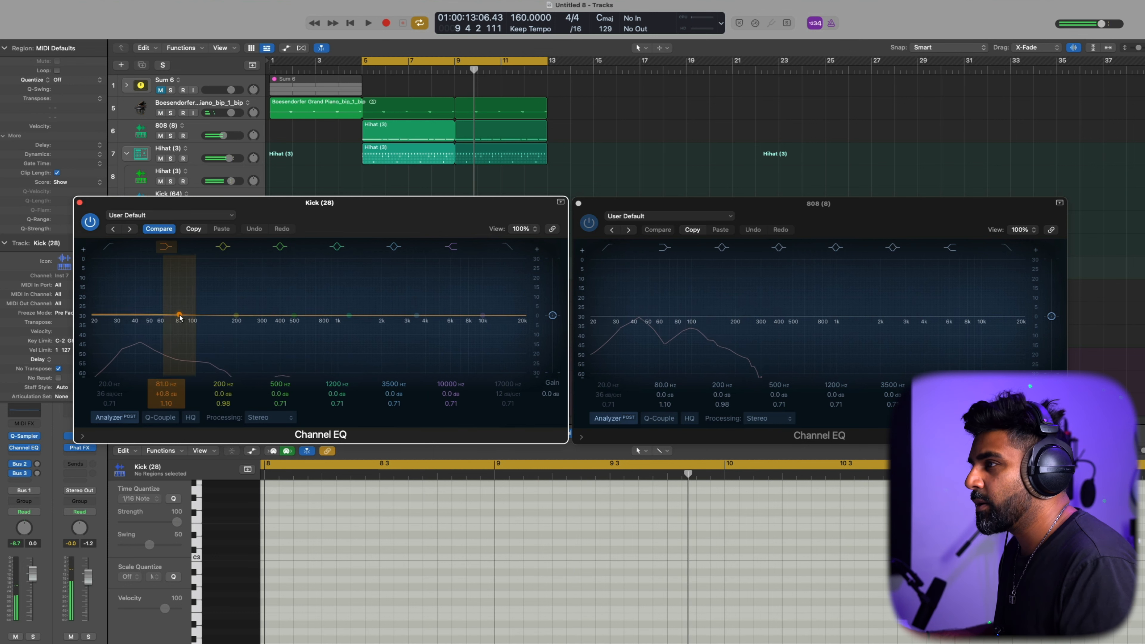
Boost the kick by about 3.7 dB at 90 Hz and cut the 808 by about 3.2 dB at 102 Hz in their Channel EQs.
drag(179, 315, 149, 317)
drag(236, 315, 188, 309)
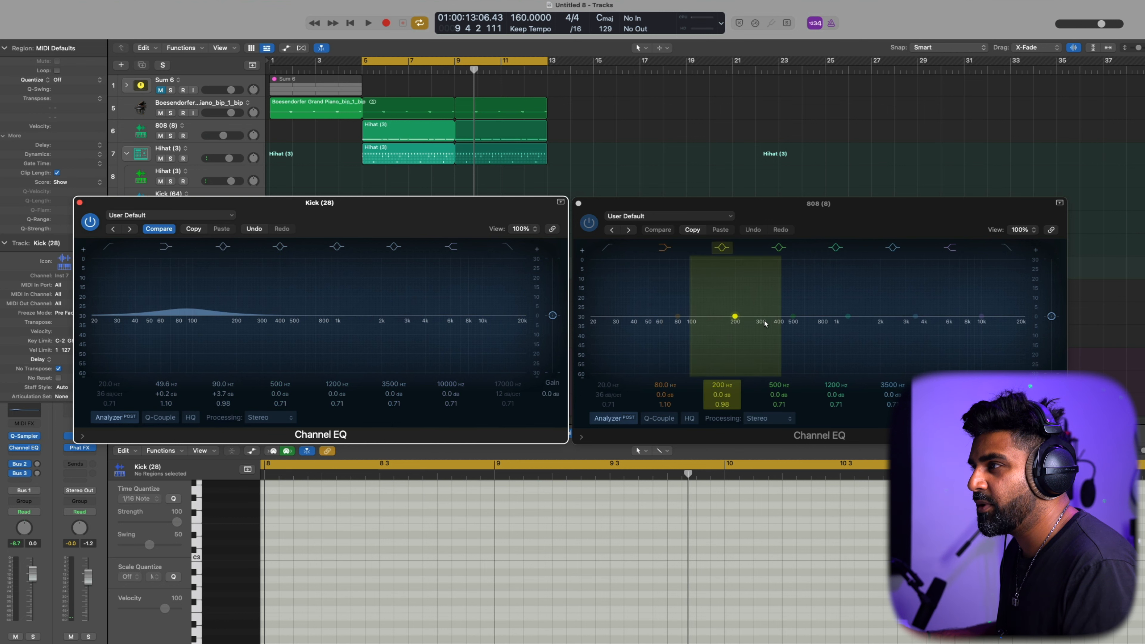
drag(734, 317, 620, 318)
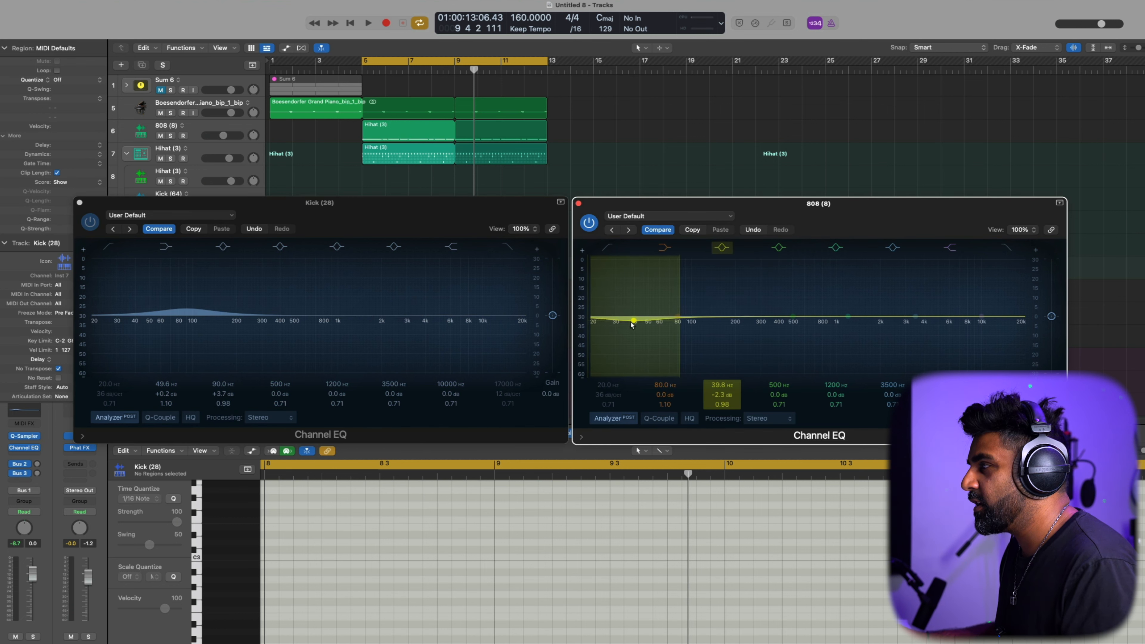
drag(633, 317, 690, 327)
Cut the kick by about 5.3 dB at 41.8 Hz with a Q of 2.00, and refine its low boost against the playing mix.
drag(294, 316, 163, 324)
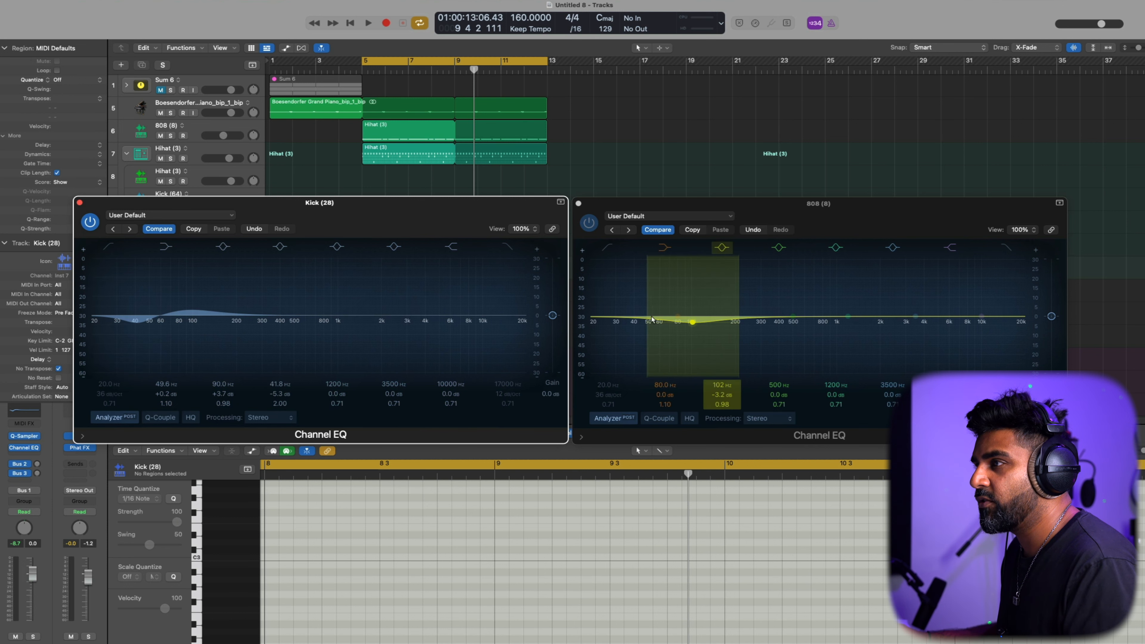
key(space)
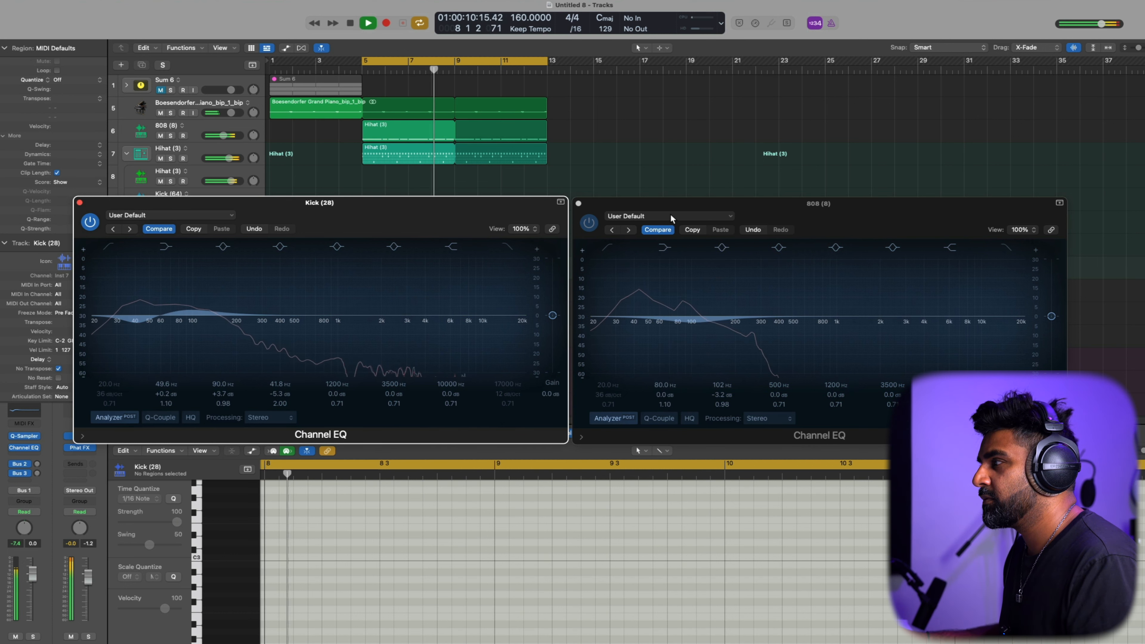
drag(186, 308, 178, 311)
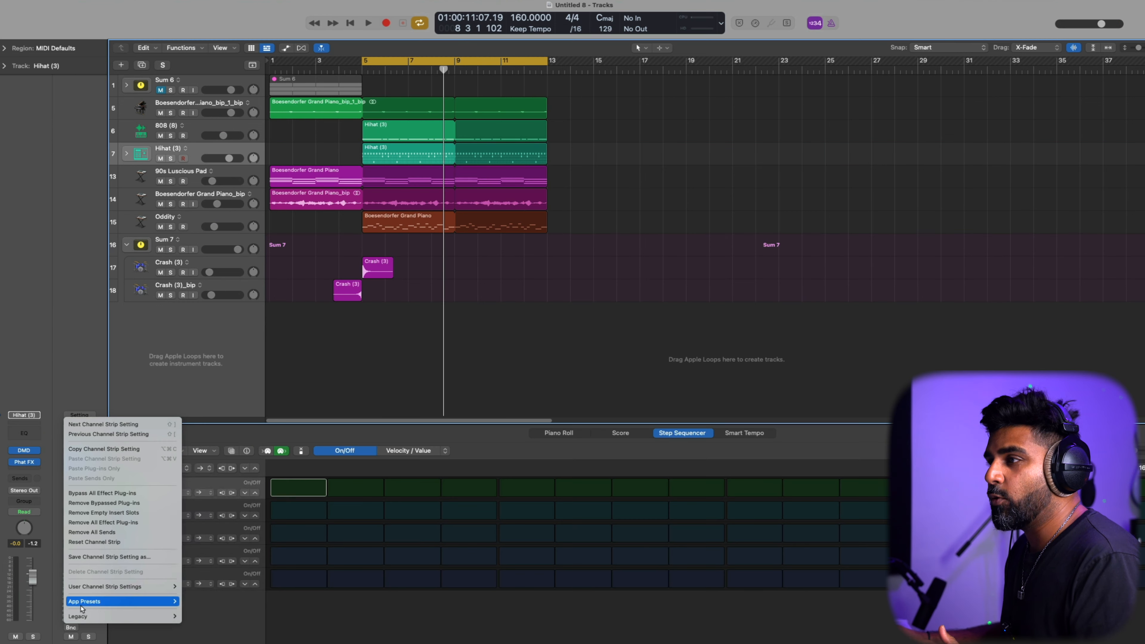
Apply the Knock A channel strip preset to the stereo output and extend the cycle range to bars 1 through 13.
mouse_move(88, 605)
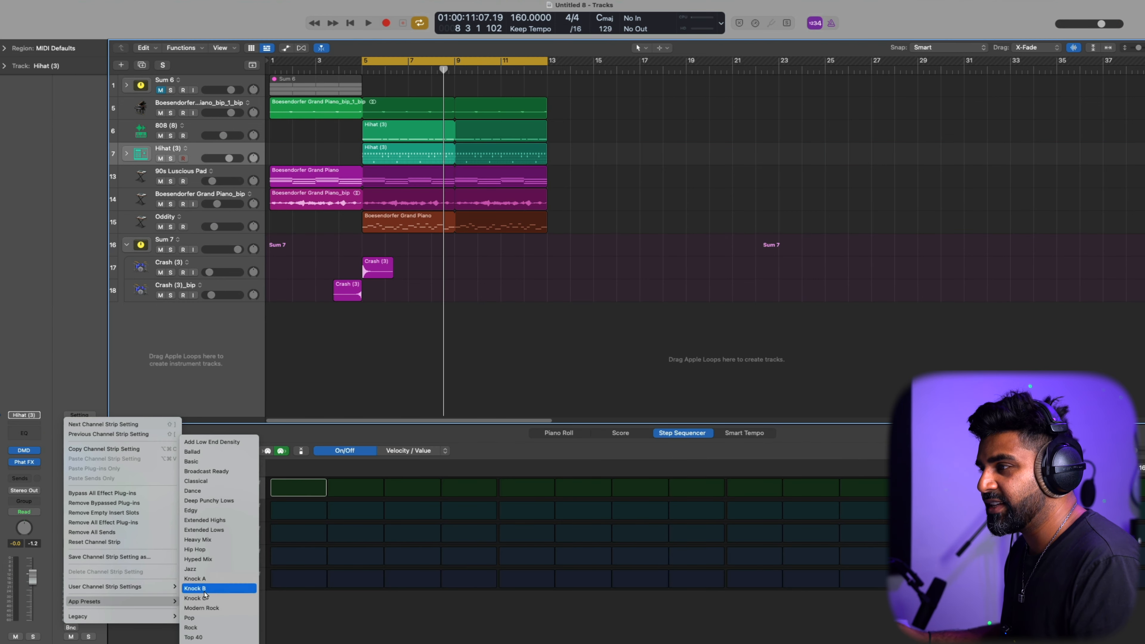
click(214, 579)
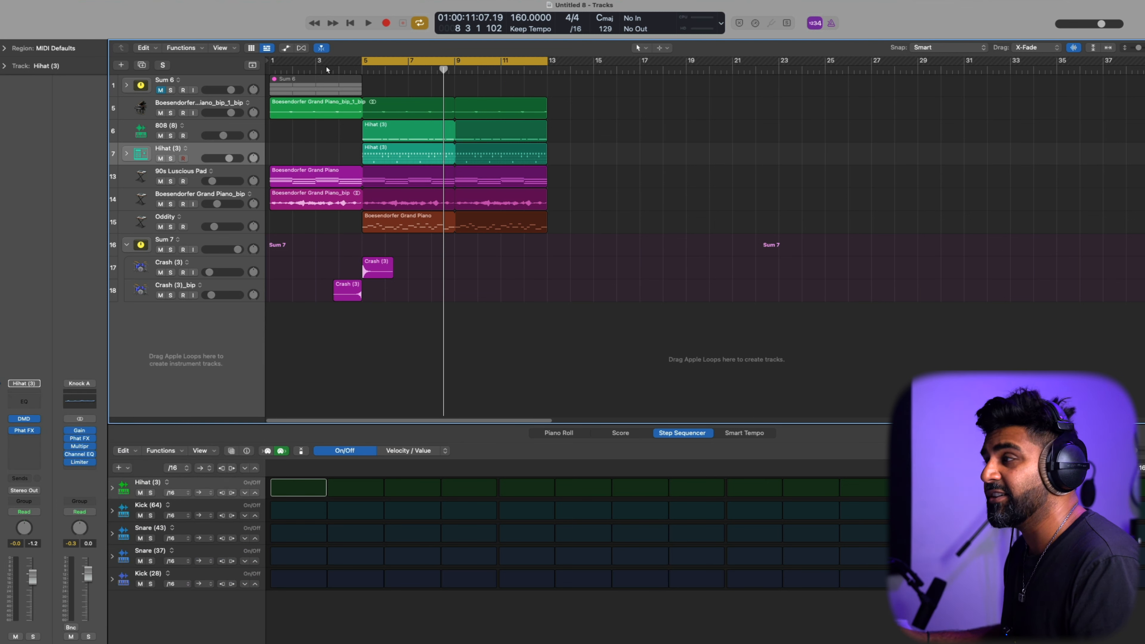
drag(274, 61, 548, 63)
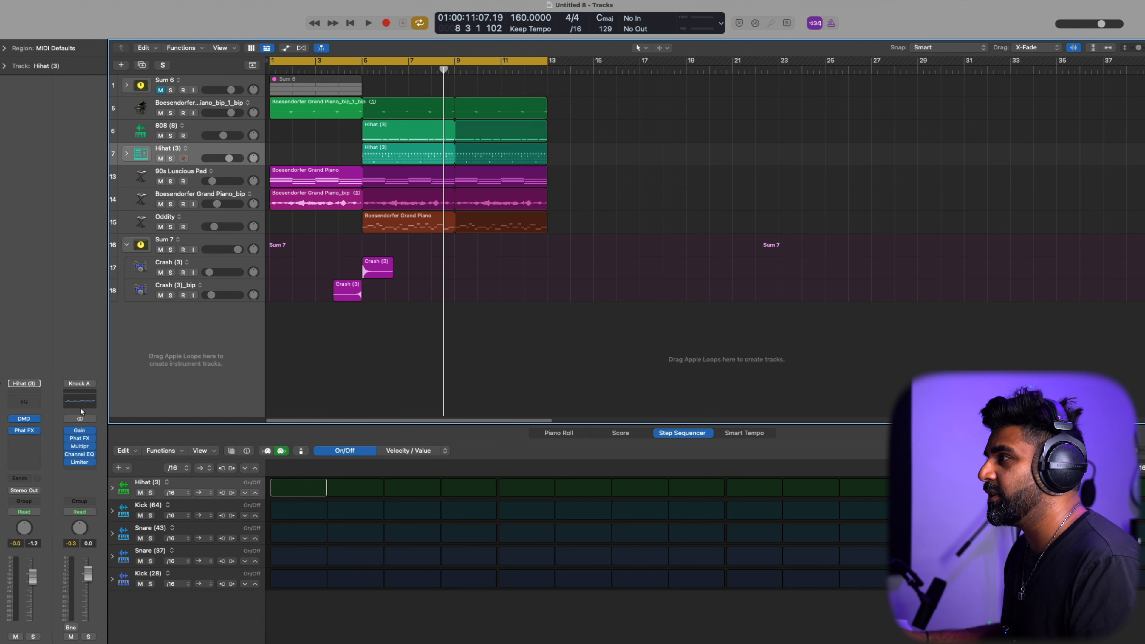
Set the stereo output's Gain plug-in to -5.6 dB while auditioning the full mix, and close its window.
click(80, 431)
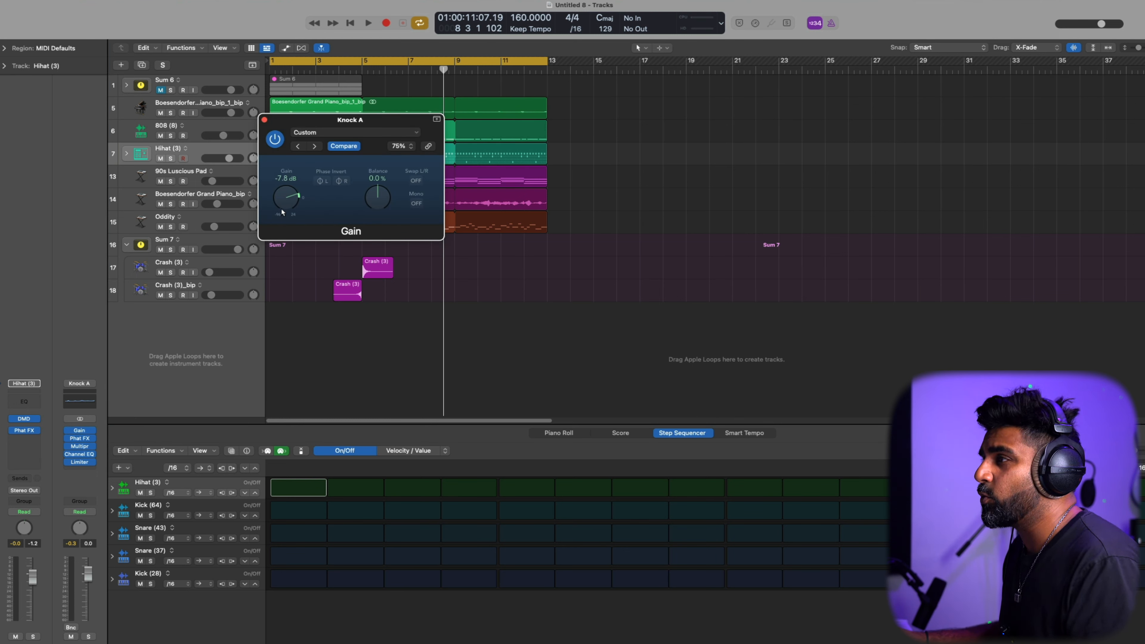
drag(282, 211, 284, 205)
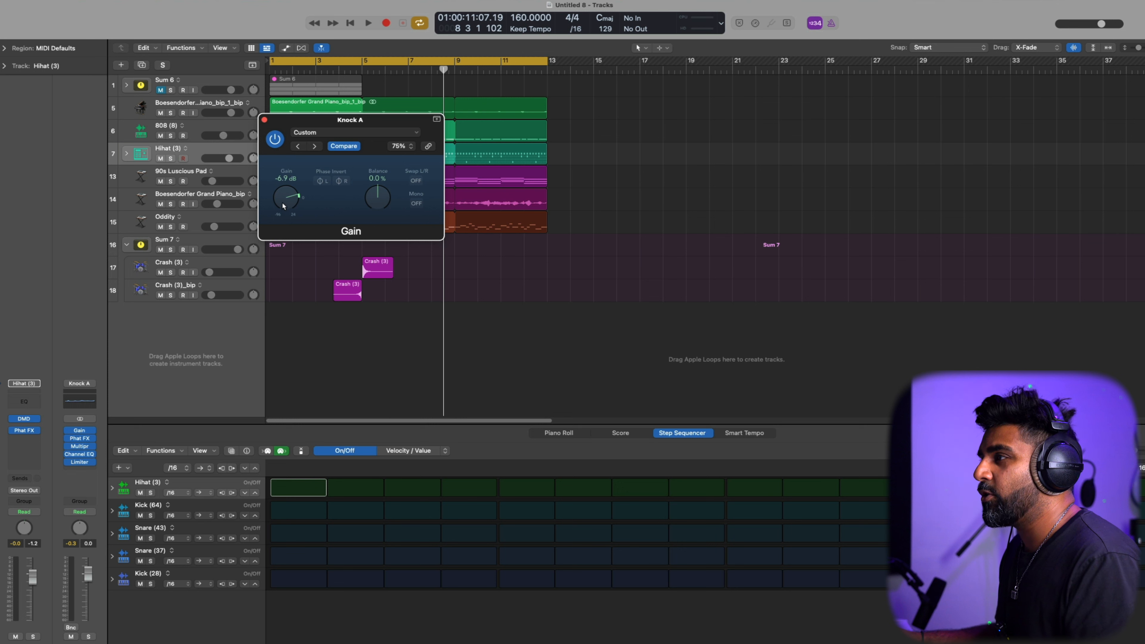
key(space)
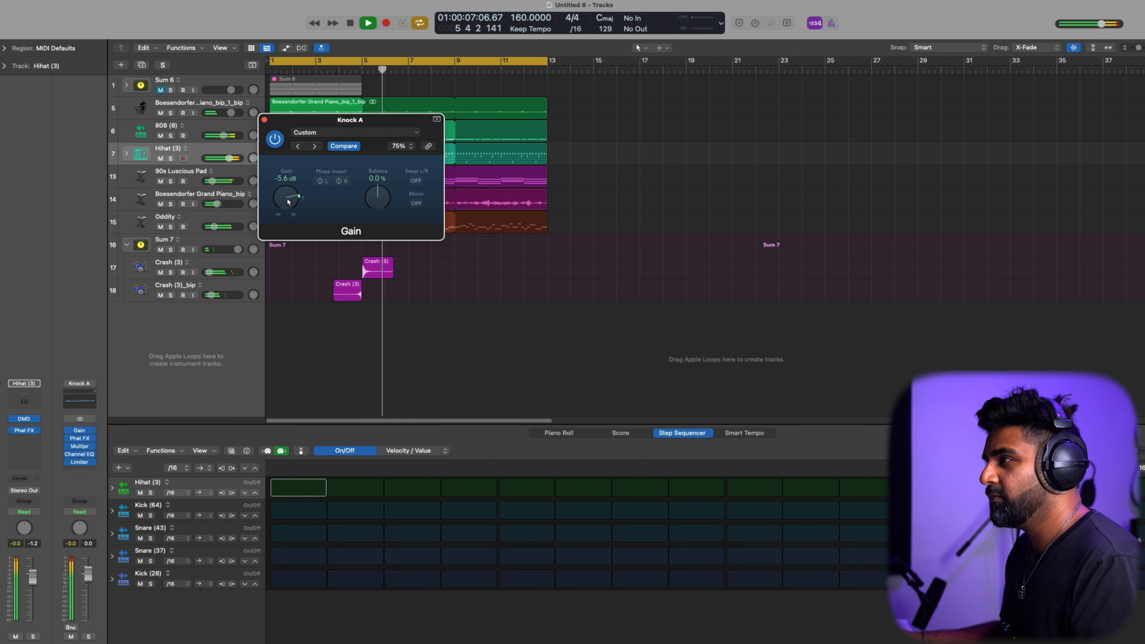
click(264, 120)
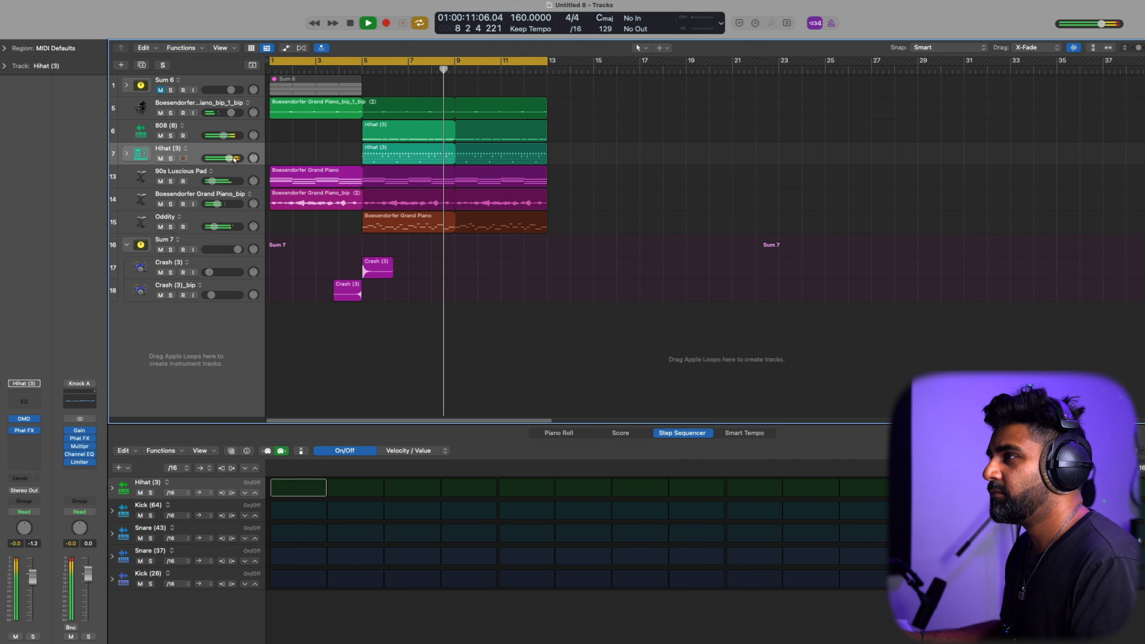
Raise the Hihat (3) drum stack volume to 0.4 dB and slightly raise Kick (28) inside the stack.
drag(229, 157, 232, 157)
click(126, 153)
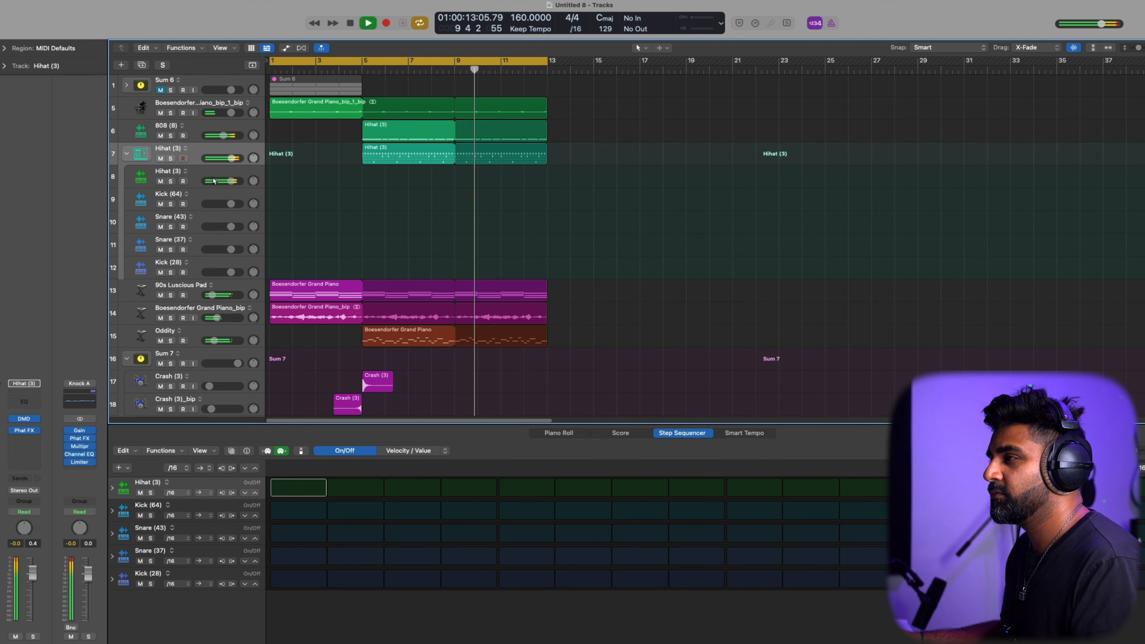
drag(229, 272, 233, 273)
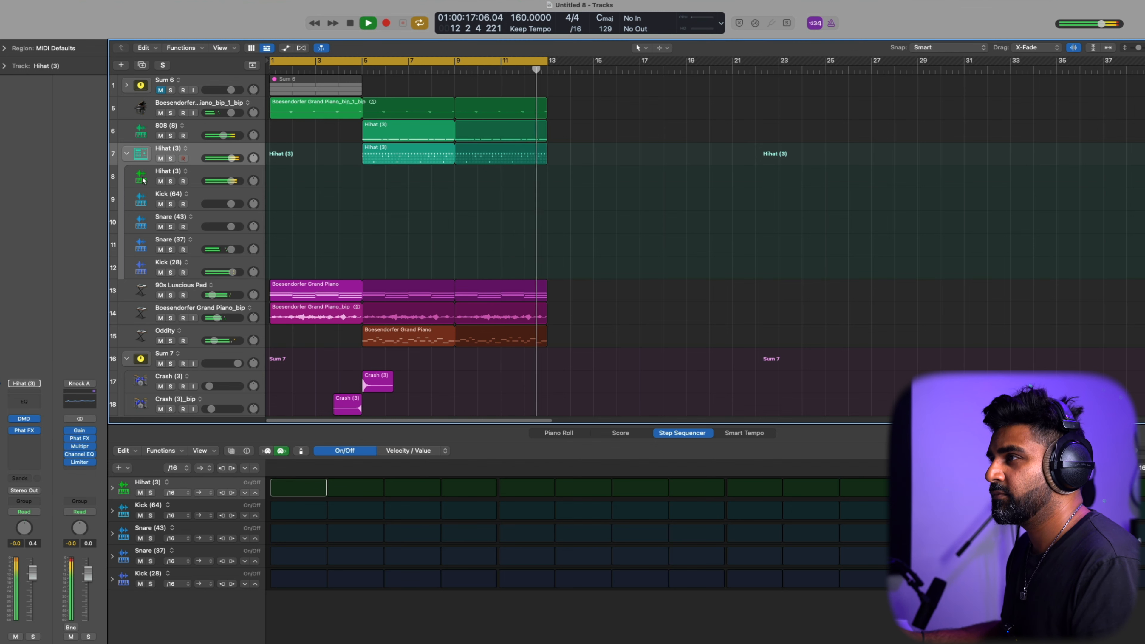
Solo the Hihat (3) track inside the drum stack and audition it with the cycle range set to bars 5 through 13.
key(space)
click(151, 184)
key(s)
key(space)
key(space)
key(c)
drag(365, 61, 544, 83)
key(space)
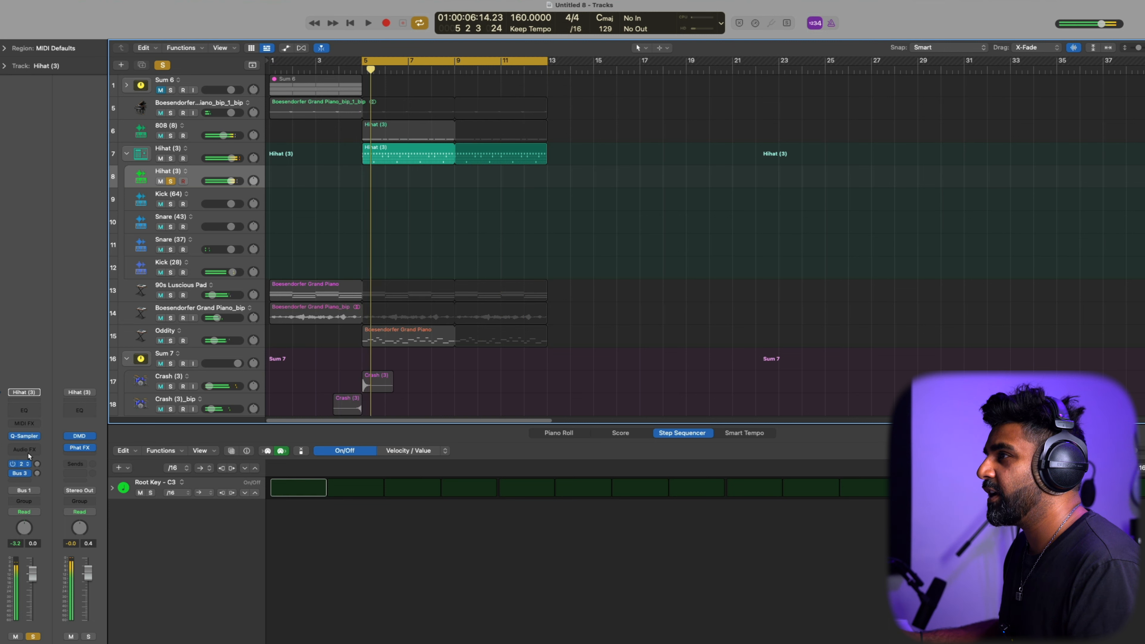
Add ChromaVerb to the soloed Hihat (3) track and reduce its wet level to 7% during playback.
click(28, 452)
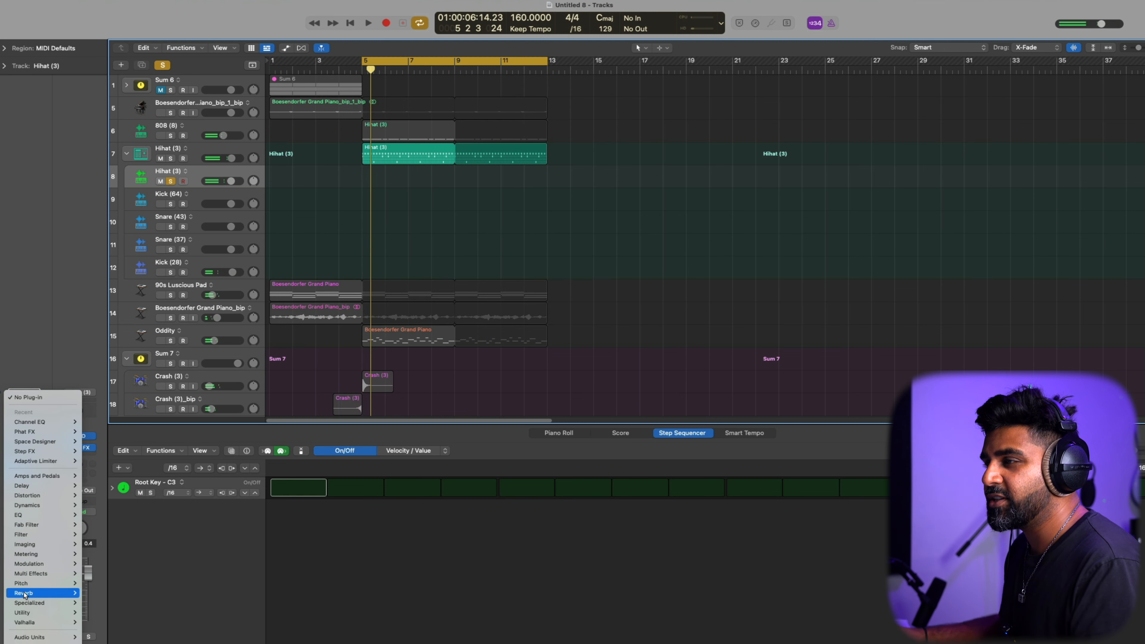
mouse_move(30, 594)
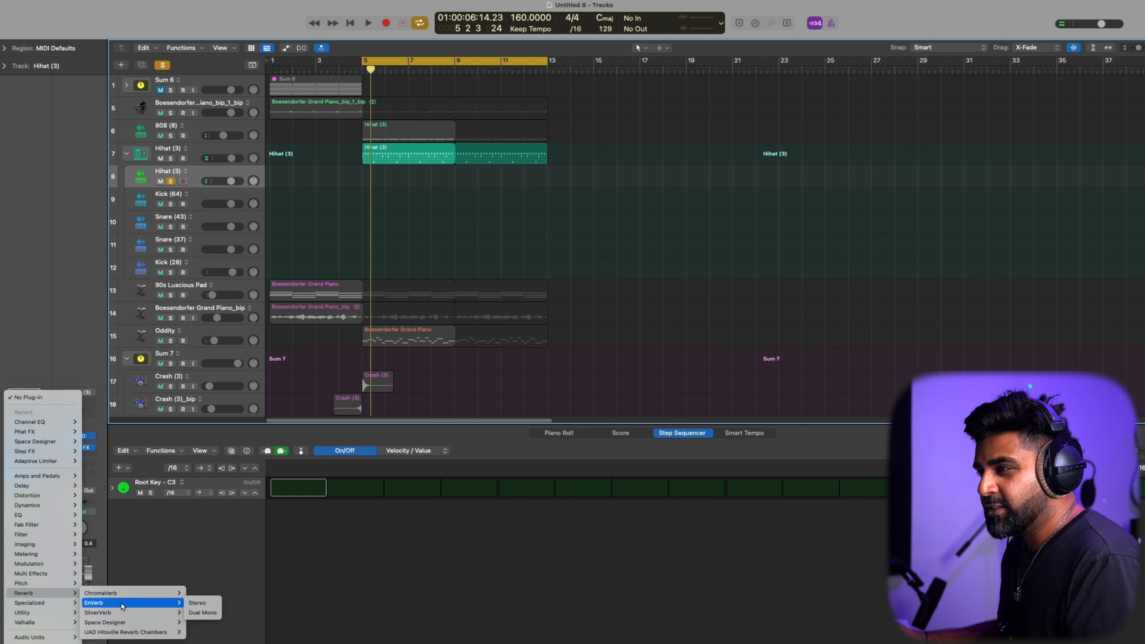
mouse_move(171, 593)
click(218, 594)
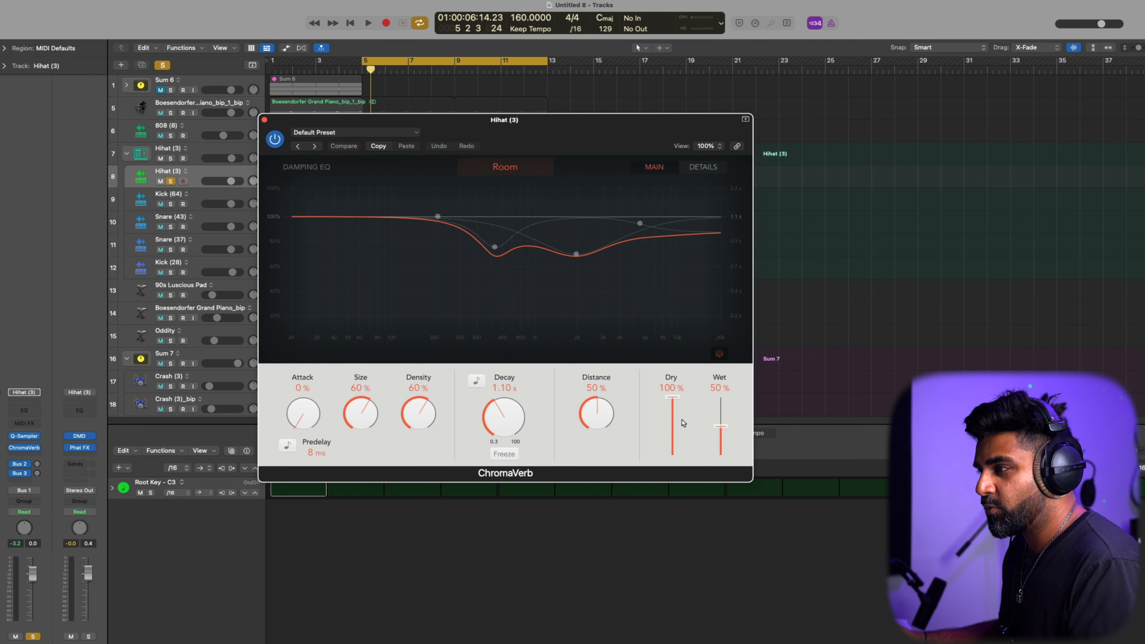
drag(722, 434, 724, 446)
key(space)
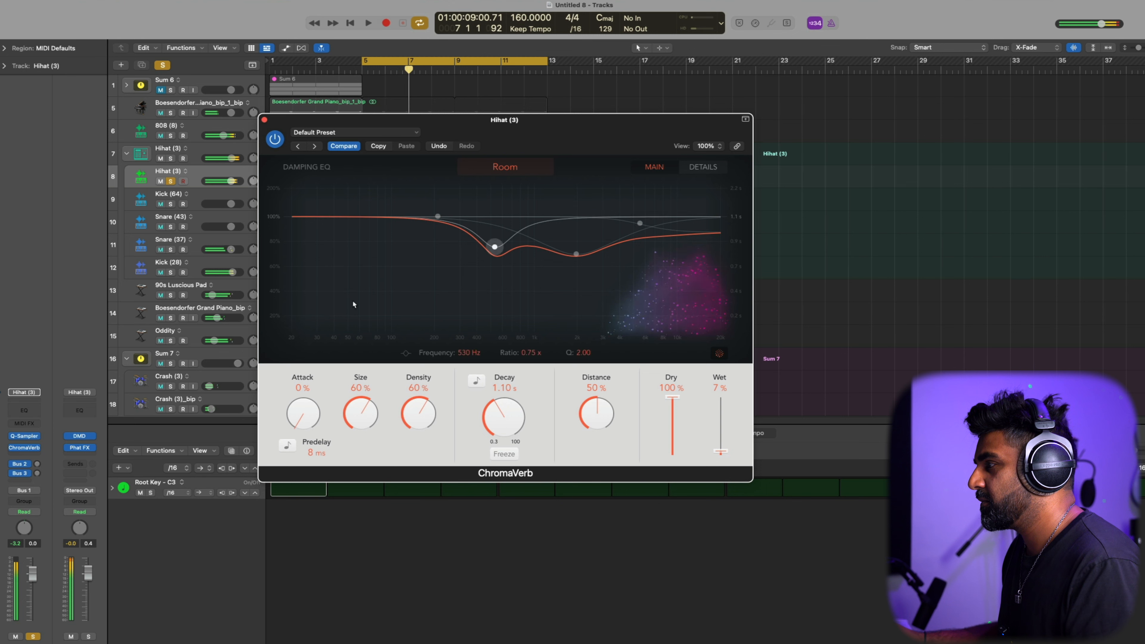
Unsolo the hi-hat, close ChromaVerb, and lower the hi-hat volume to -3.0 dB while playing the full mix.
key(s)
click(265, 120)
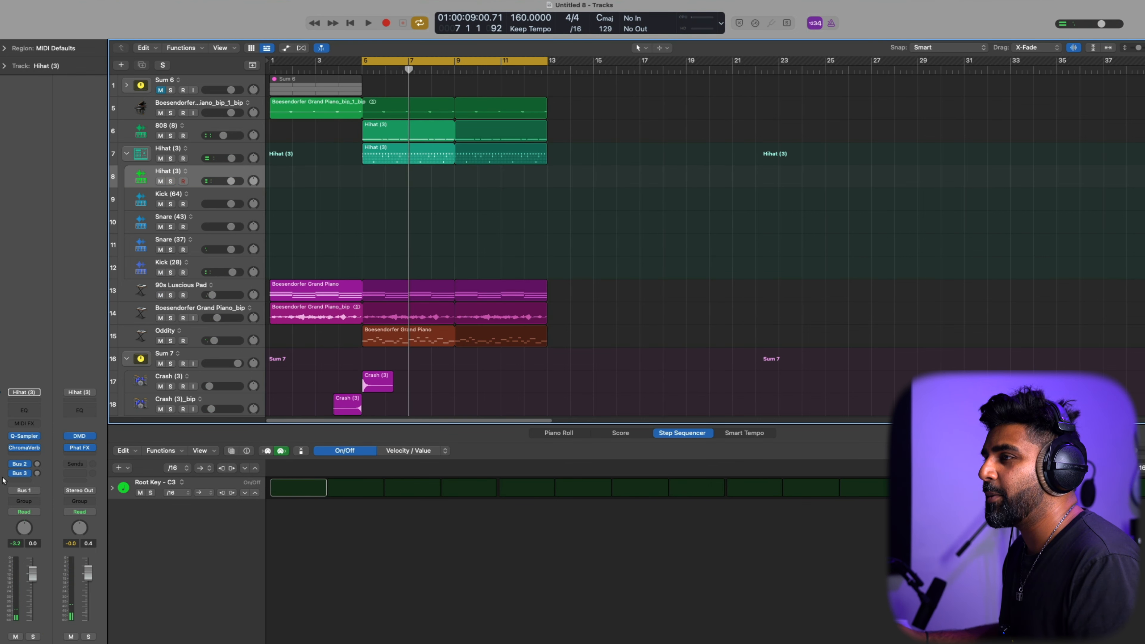
key(space)
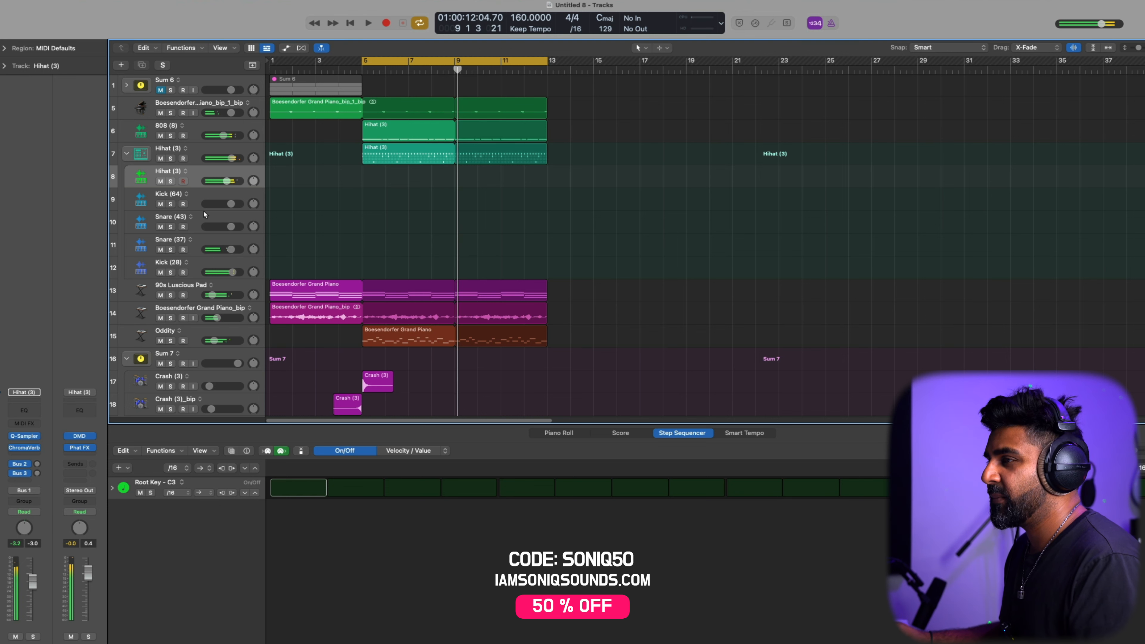
Add Stereo Spread to the hi-hat with a 420 Hz lower frequency, about 88% upper intensity and about 18% lower intensity.
click(29, 456)
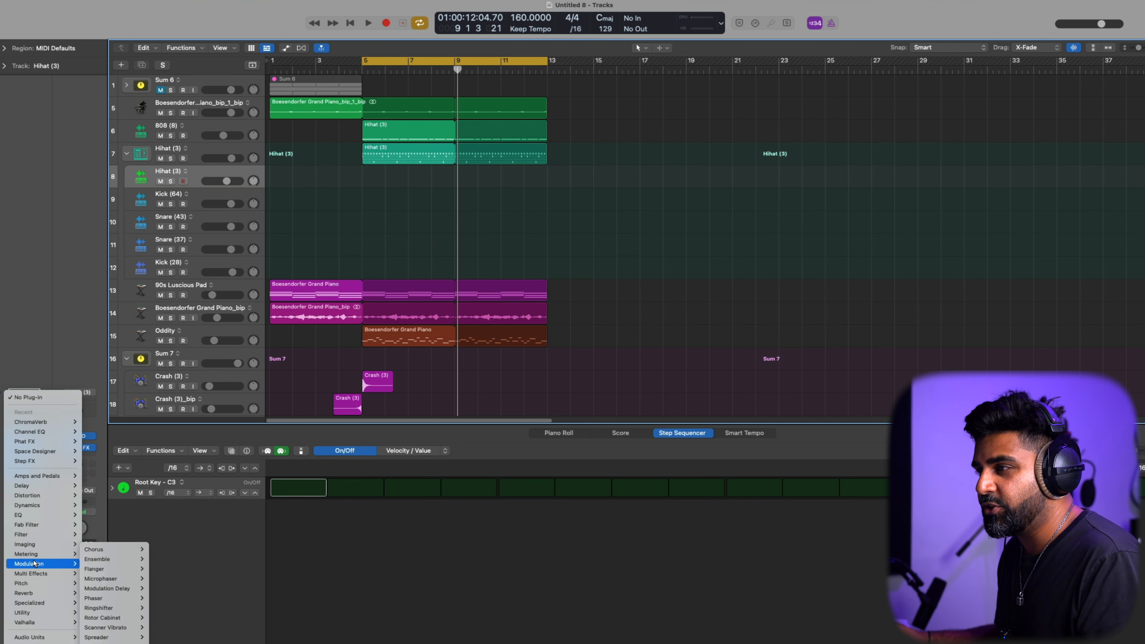
mouse_move(54, 545)
click(181, 564)
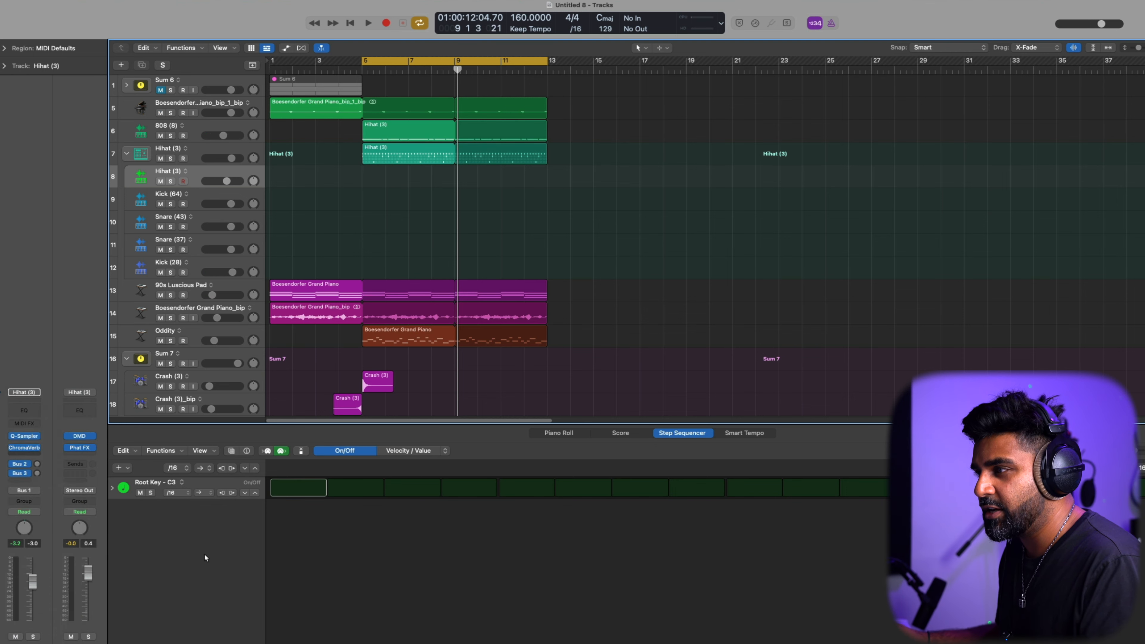
drag(299, 246, 353, 253)
key(space)
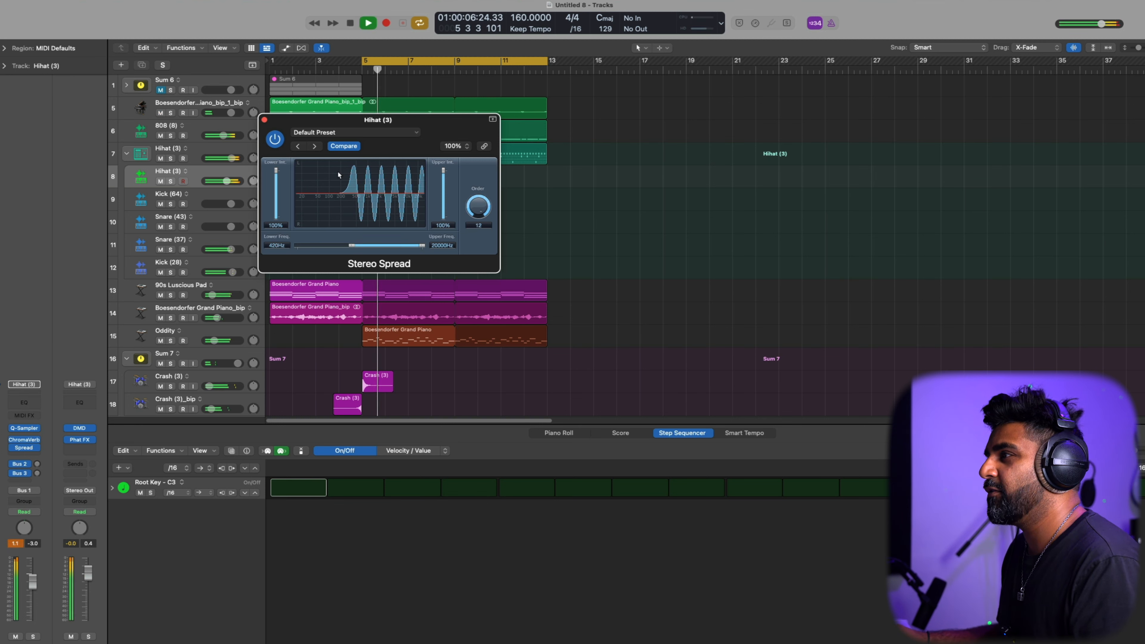
drag(443, 177, 443, 174)
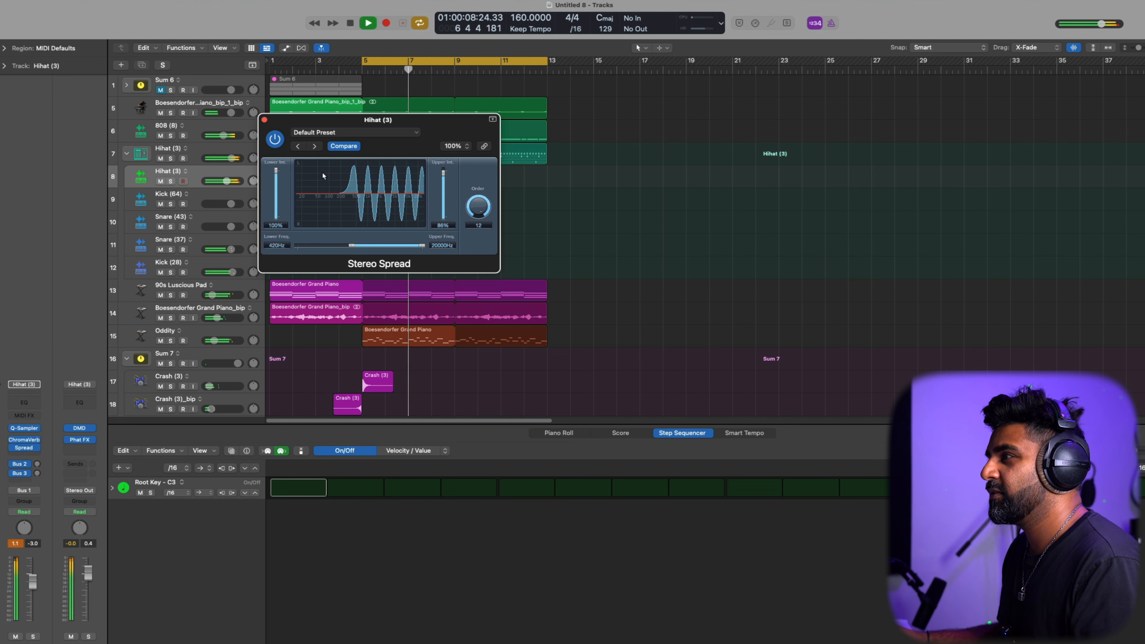
drag(276, 172, 277, 192)
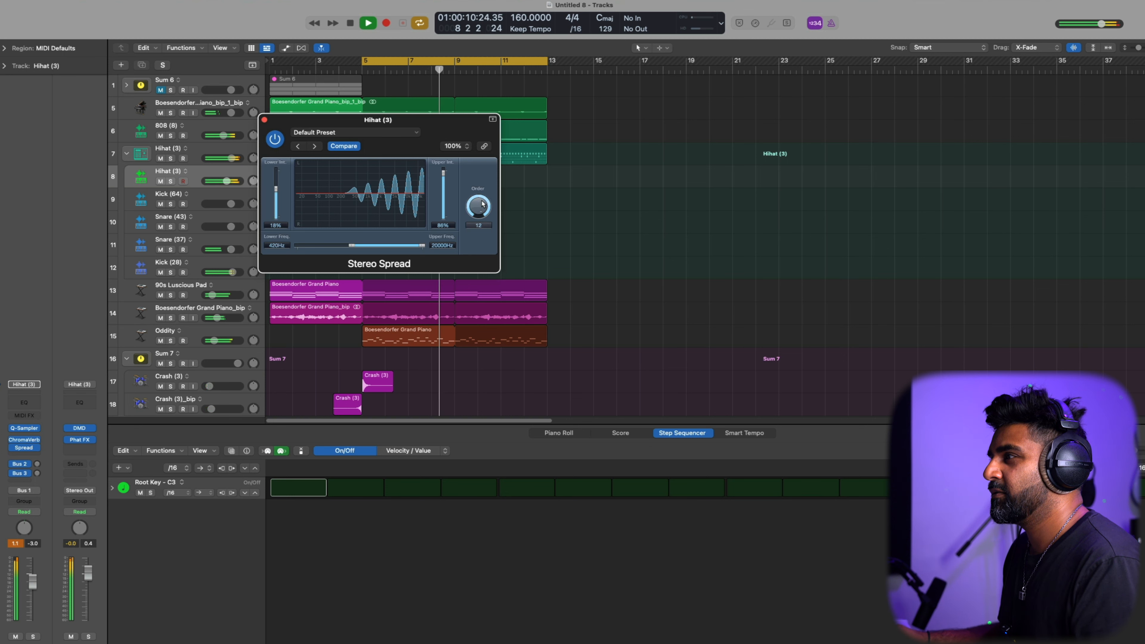
Lower the hi-hat volume to -10.0 dB, close Stereo Spread, and collapse the drum stack.
click(26, 596)
click(283, 95)
key(space)
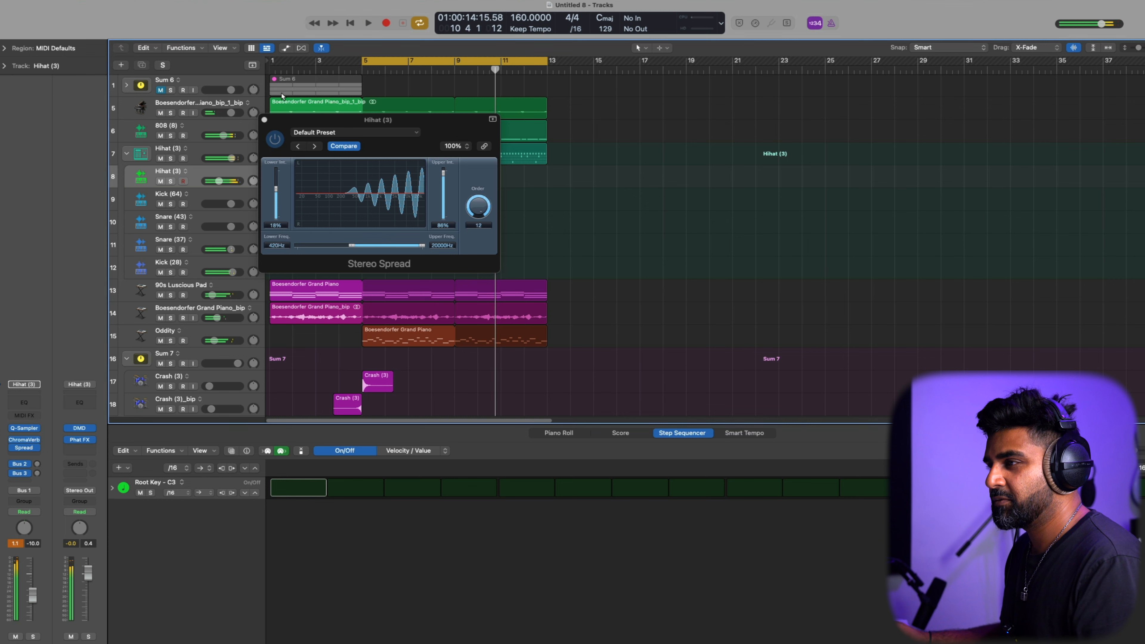
click(264, 120)
click(127, 153)
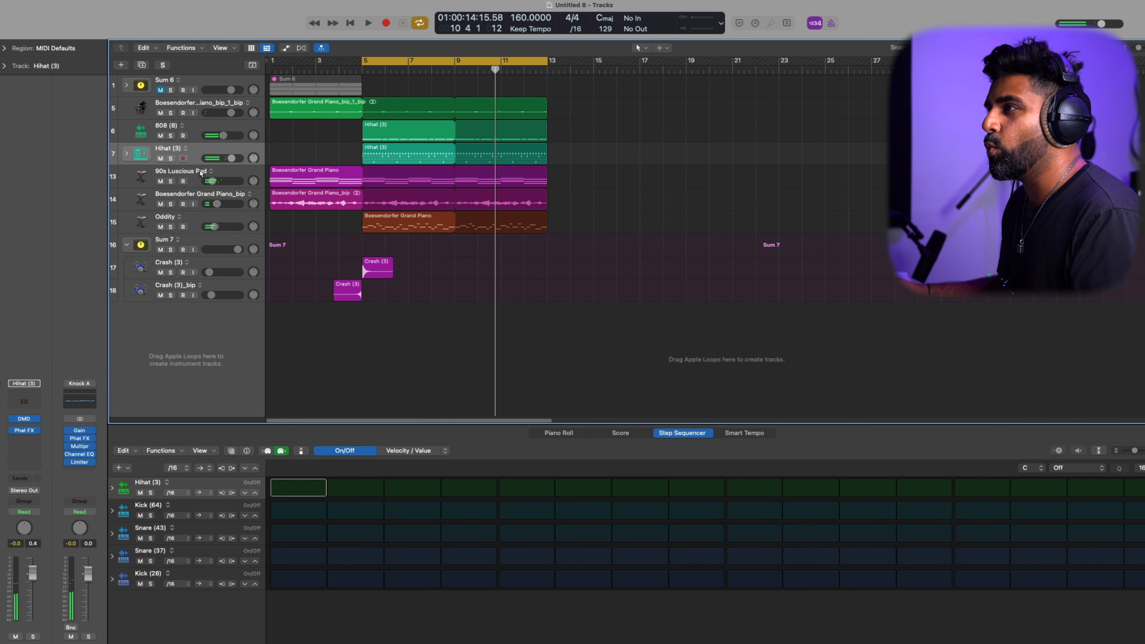
Solo the Boesendorfer Grand Piano_bip track, audition it, and add a Stereo Spread plug-in to it.
click(137, 202)
key(s)
key(space)
key(space)
click(14, 445)
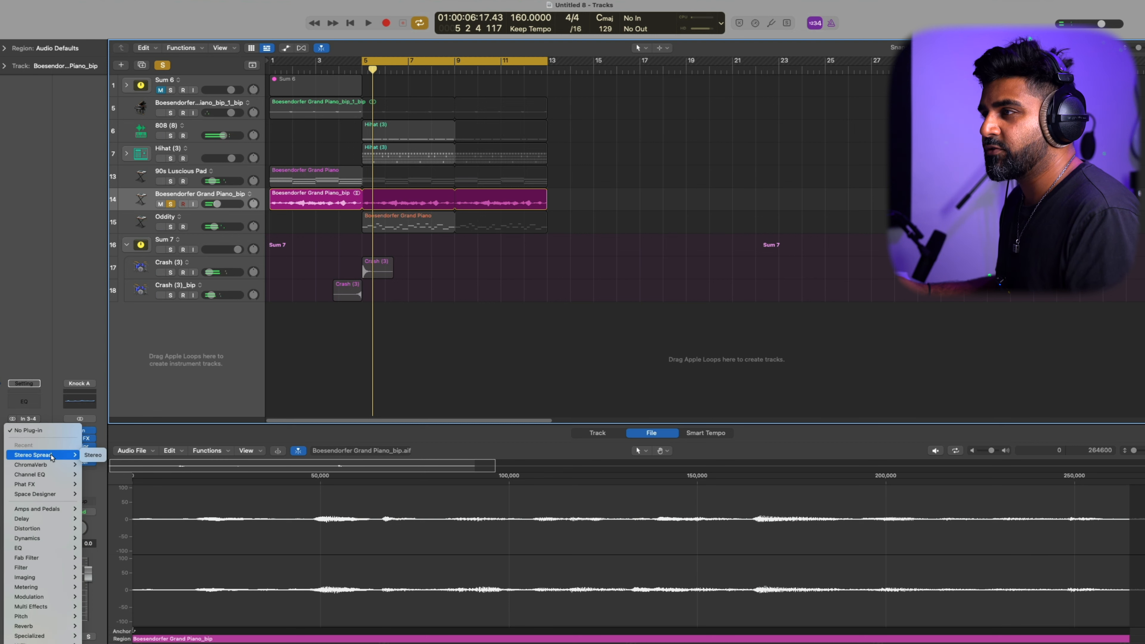
click(92, 455)
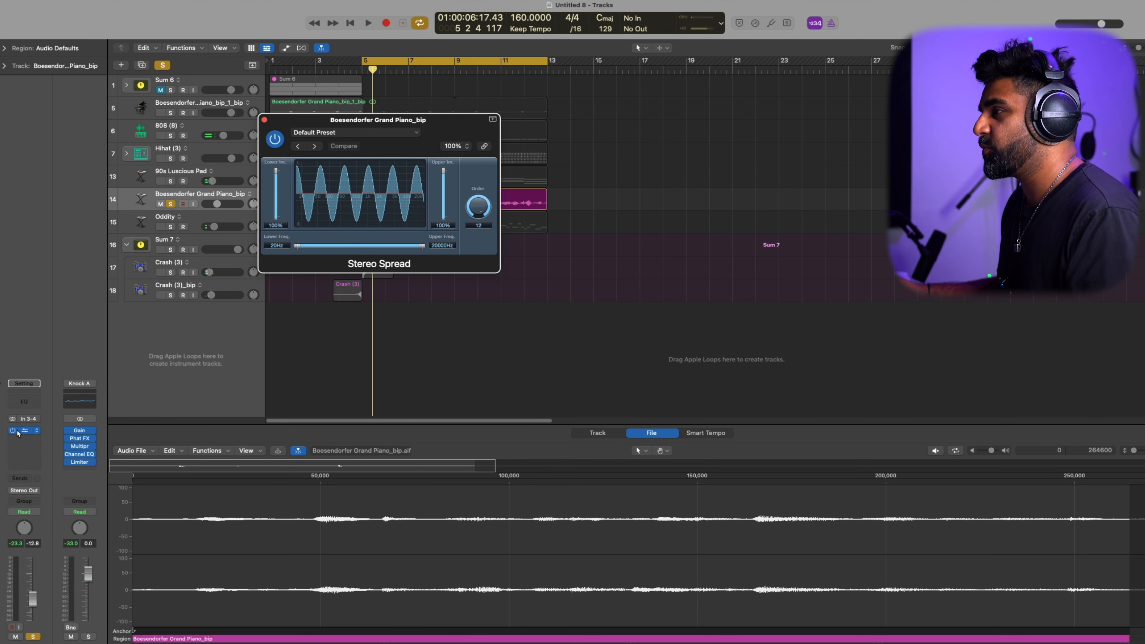
Add a Channel EQ with a low cut at 284 Hz to the Boesendorfer Grand Piano_bip track, and close both plug-in windows.
click(24, 406)
key(space)
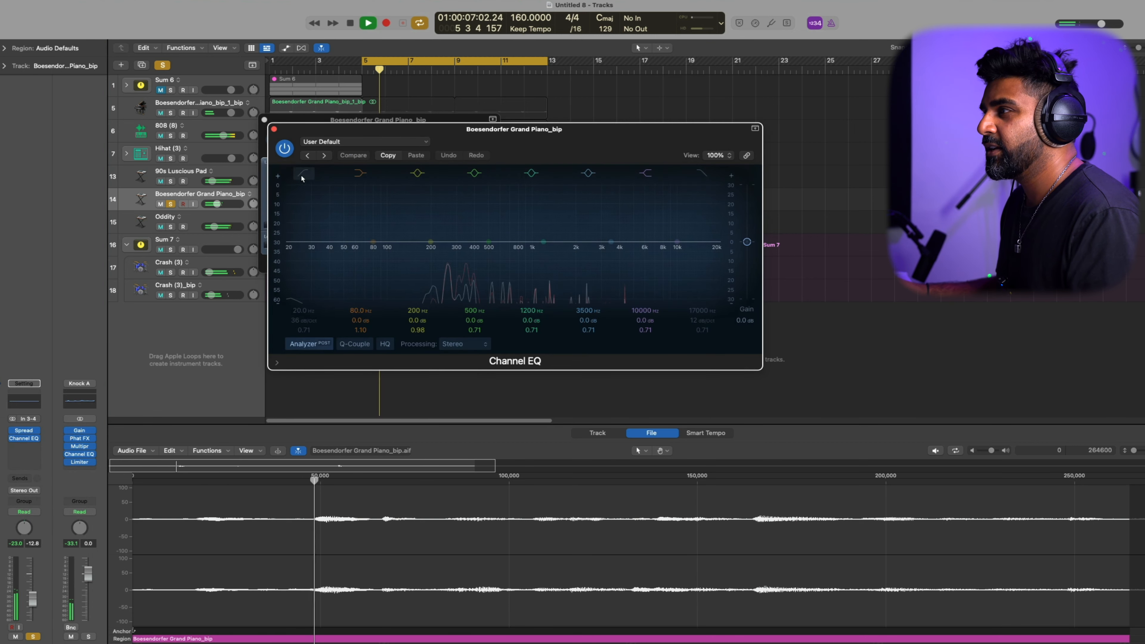
drag(350, 263, 453, 265)
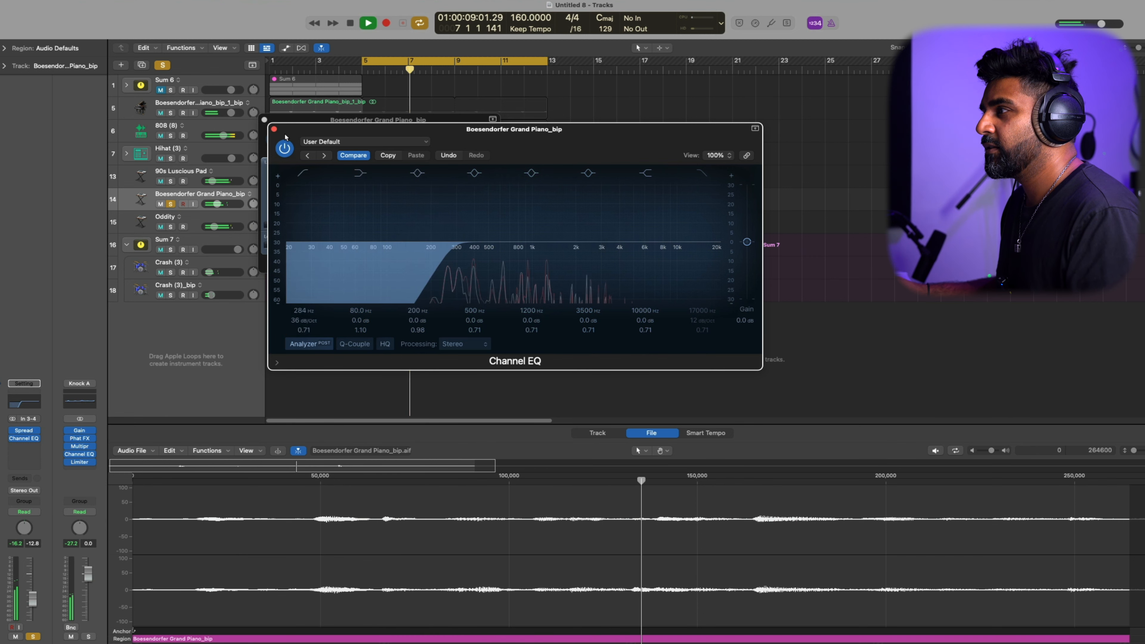
click(274, 130)
click(264, 120)
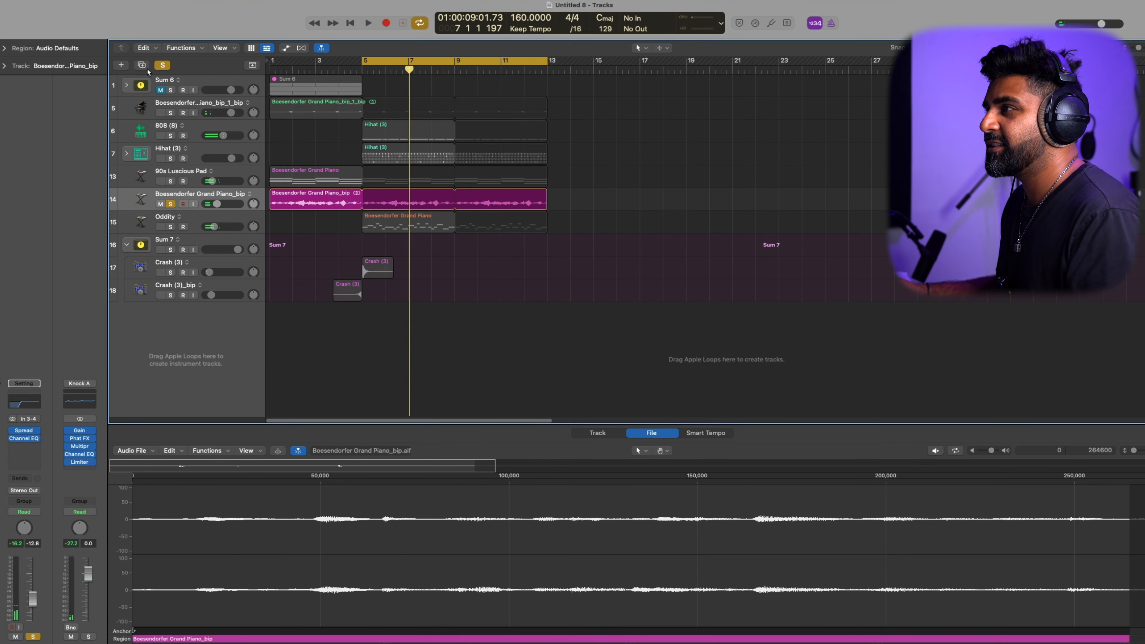
Clear the solo and play the full mix from bar 5.
click(162, 66)
key(space)
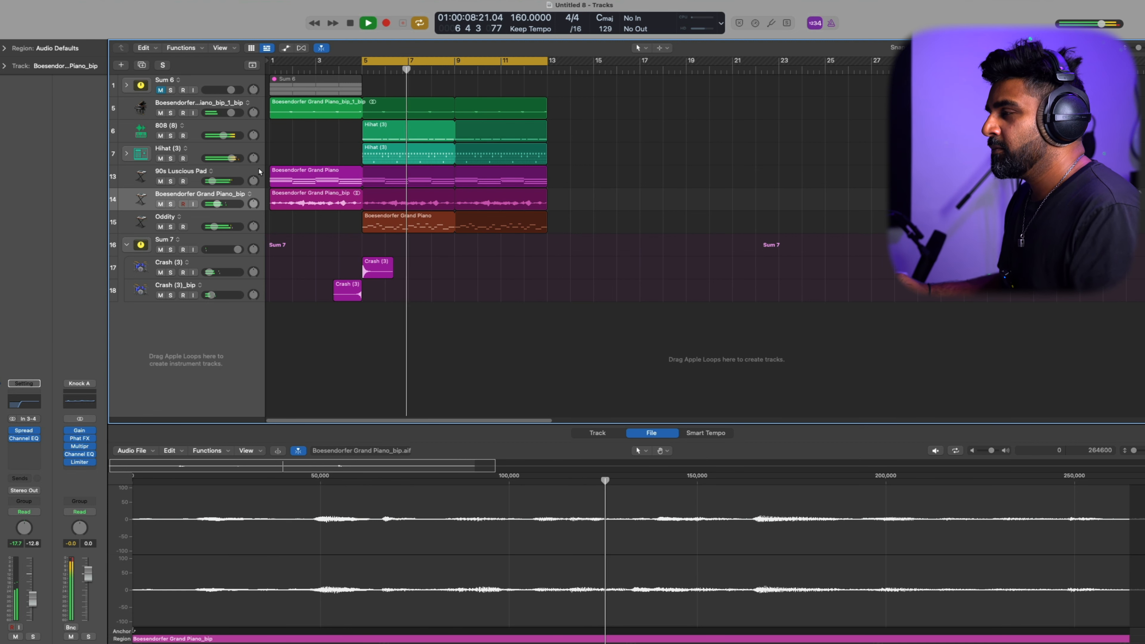
mouse_move(220, 164)
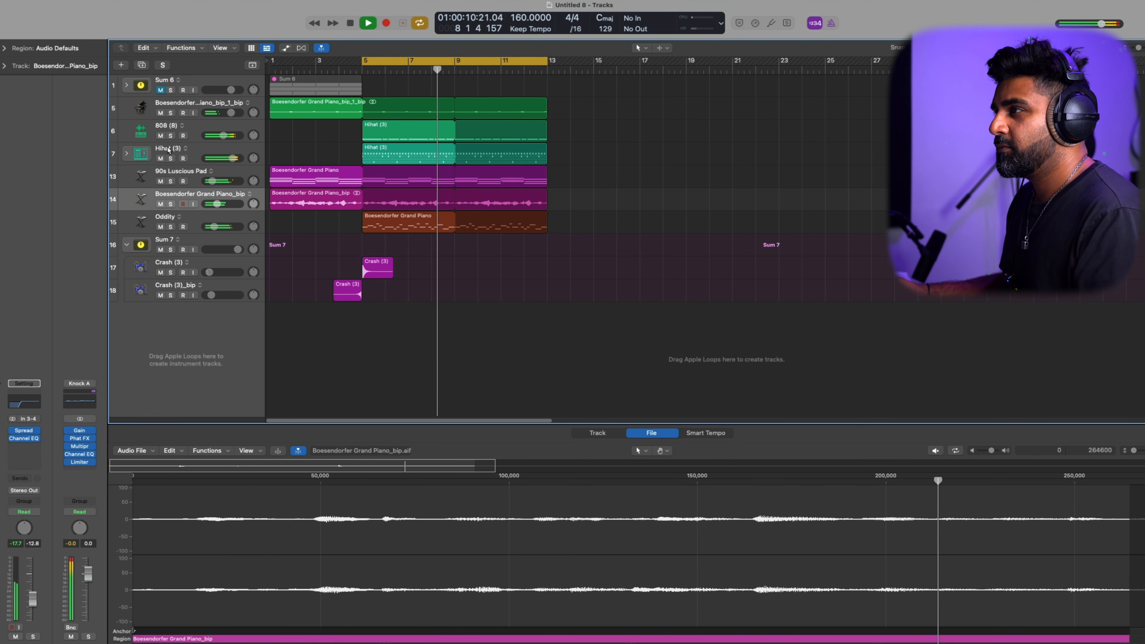
Stop playback, expand the Hihat (3) row in its step pattern, and set Repeat to 4 on the fourth and fourteenth hi-hat hits.
click(138, 154)
key(space)
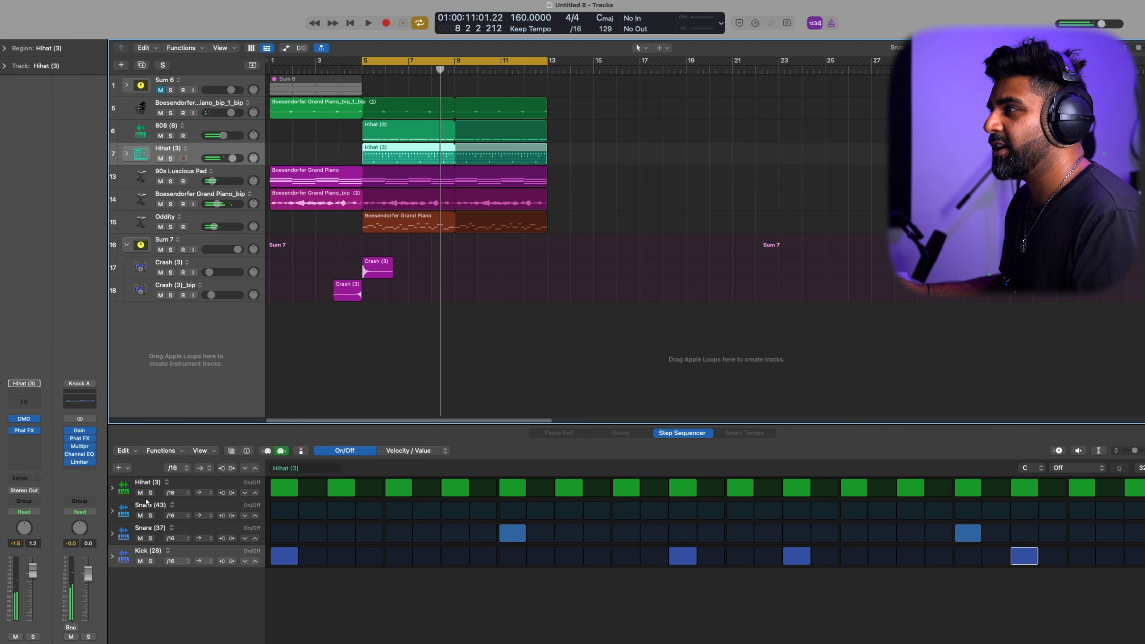
click(112, 489)
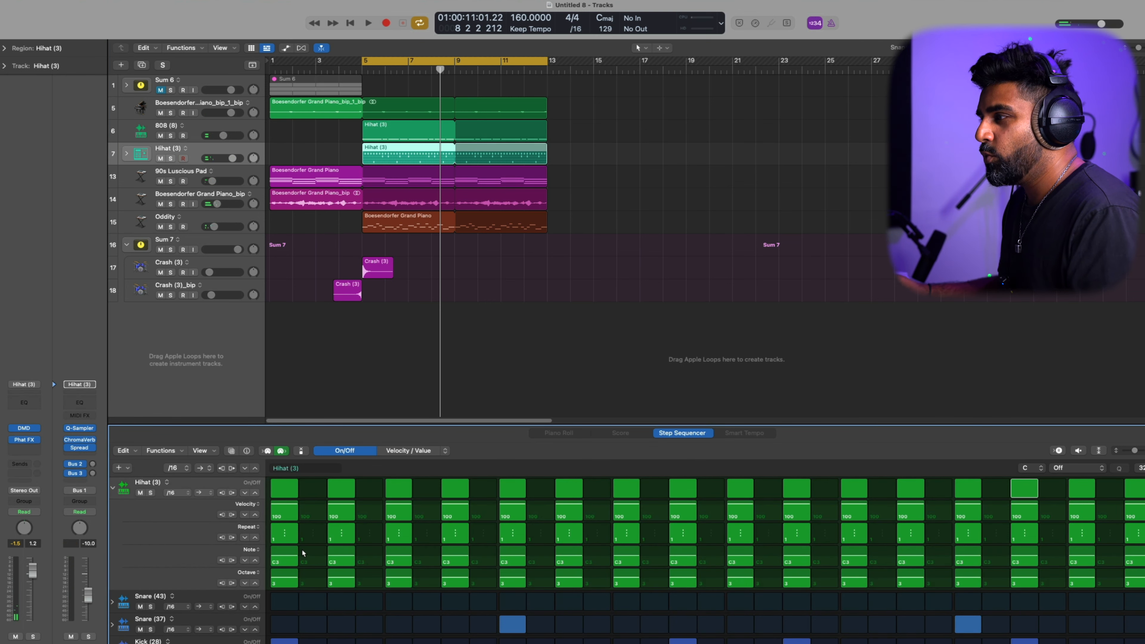
scroll(496, 532, down, 1)
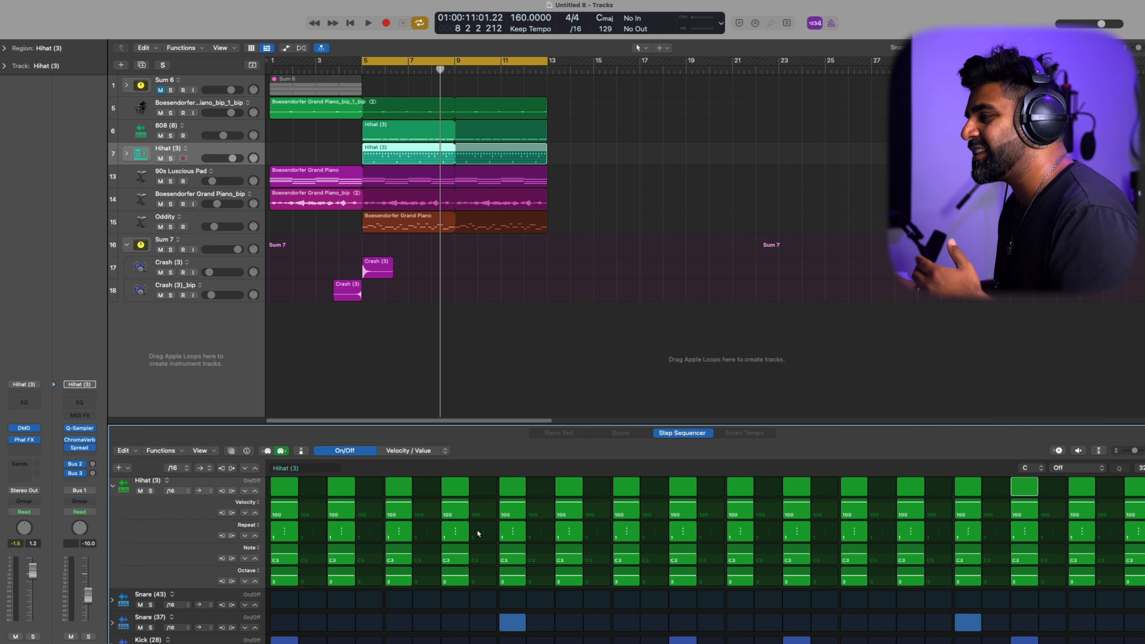
drag(464, 535, 460, 534)
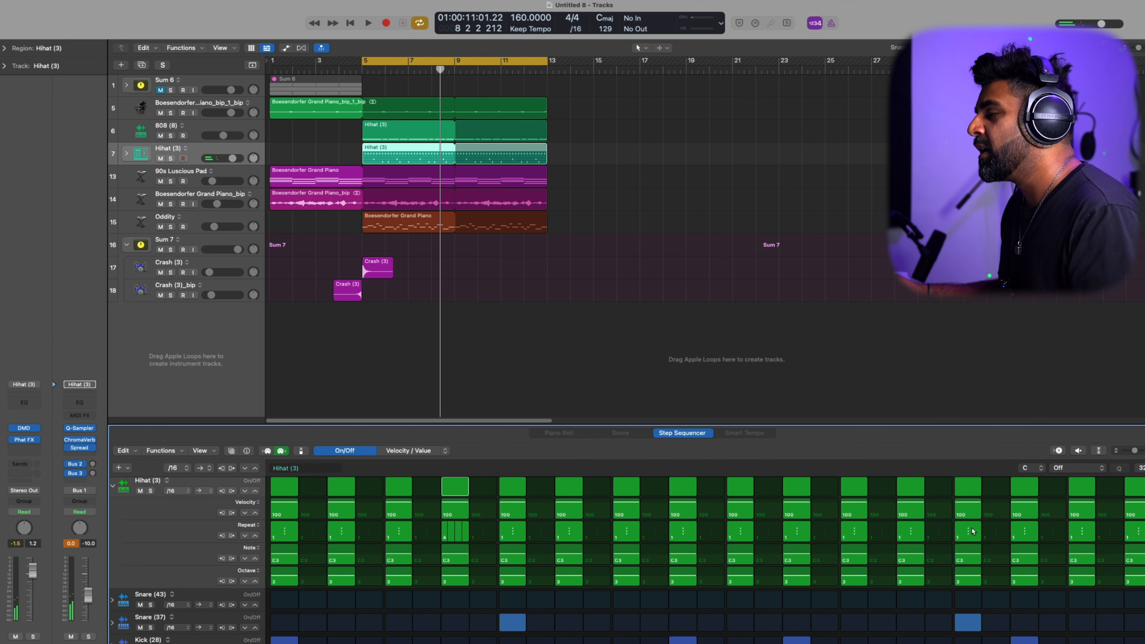
drag(1024, 537, 1024, 534)
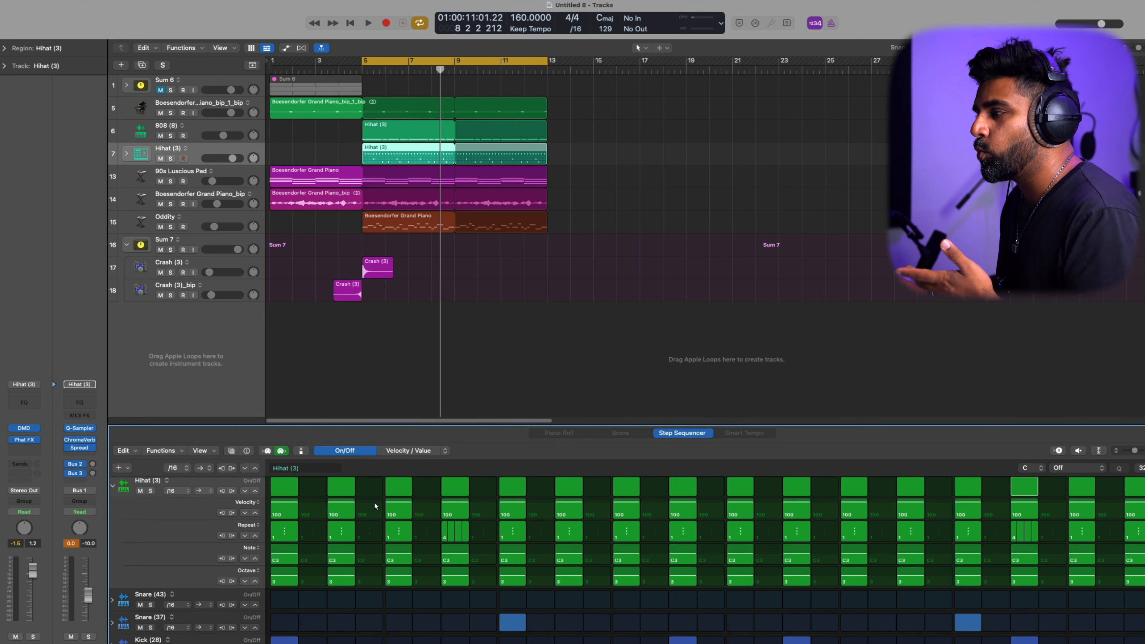
Play the mix to audition the hi-hat rolls and reset the fourteenth hit's Repeat to 1.
key(space)
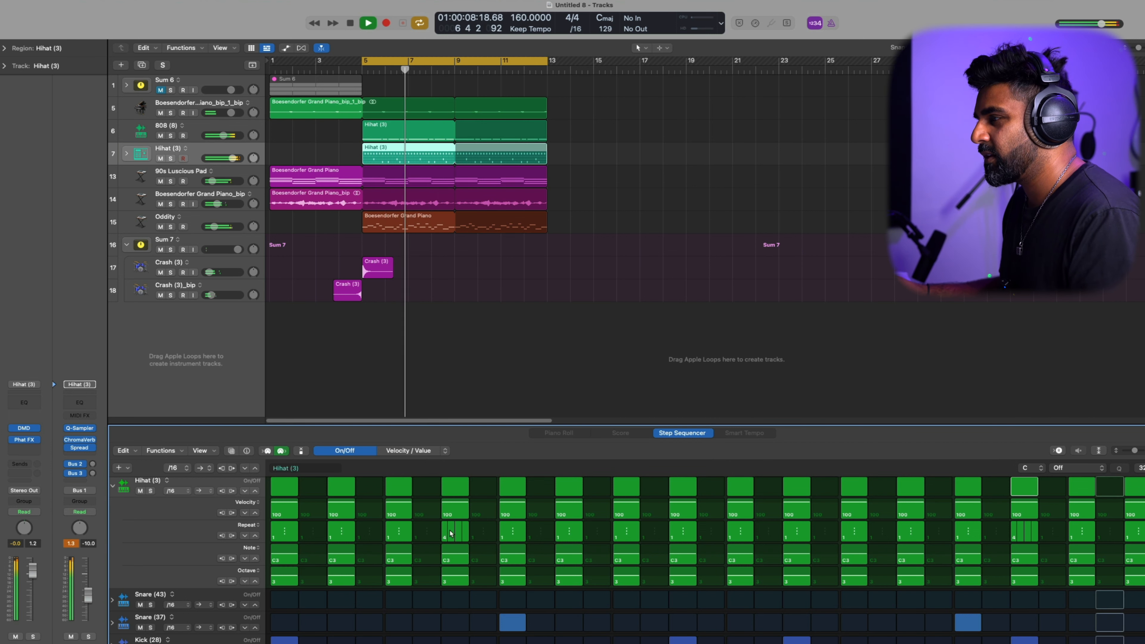
click(1025, 534)
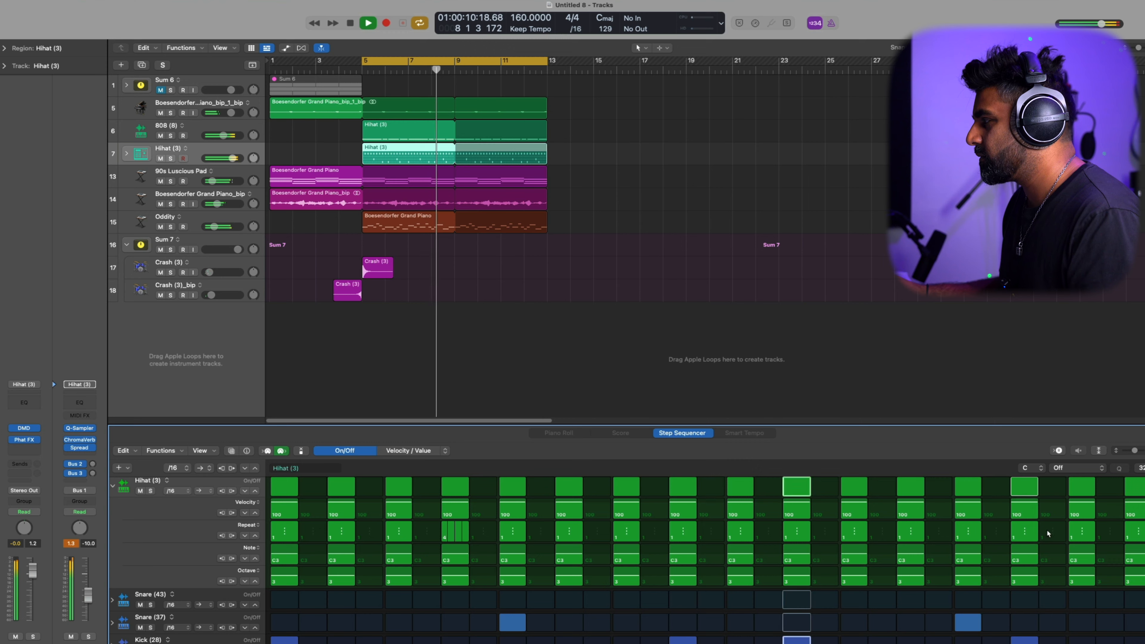